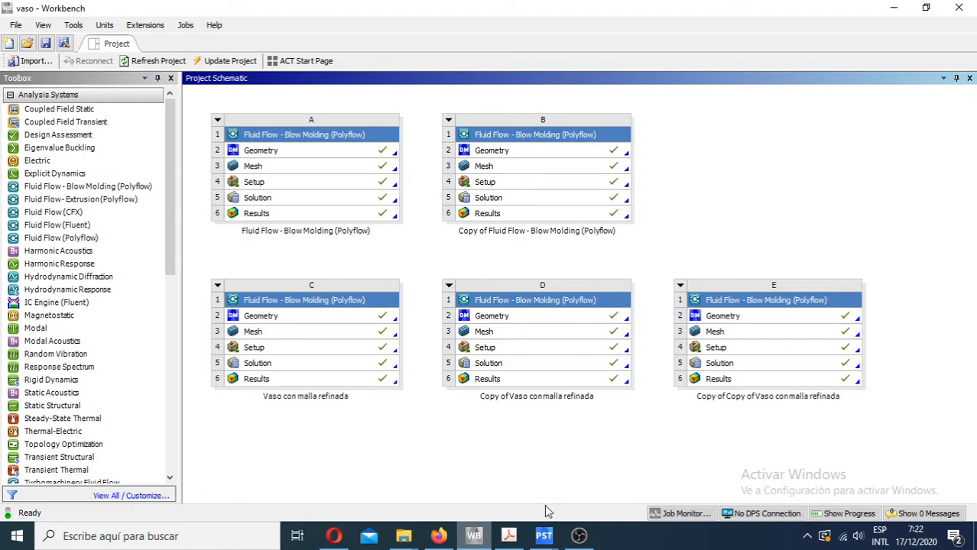
- Switch to the CFD-Post results of system A6, Fluid Flow - Blow Molding (Polyflow), and bring up the case outline
{"action": "left_click", "coordinate": [543, 535]}
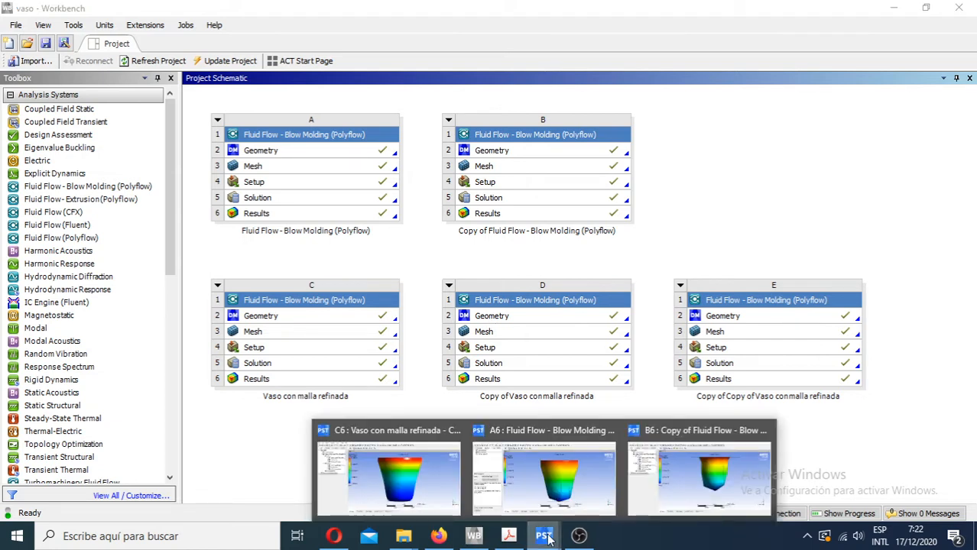
{"action": "left_click", "coordinate": [541, 493]}
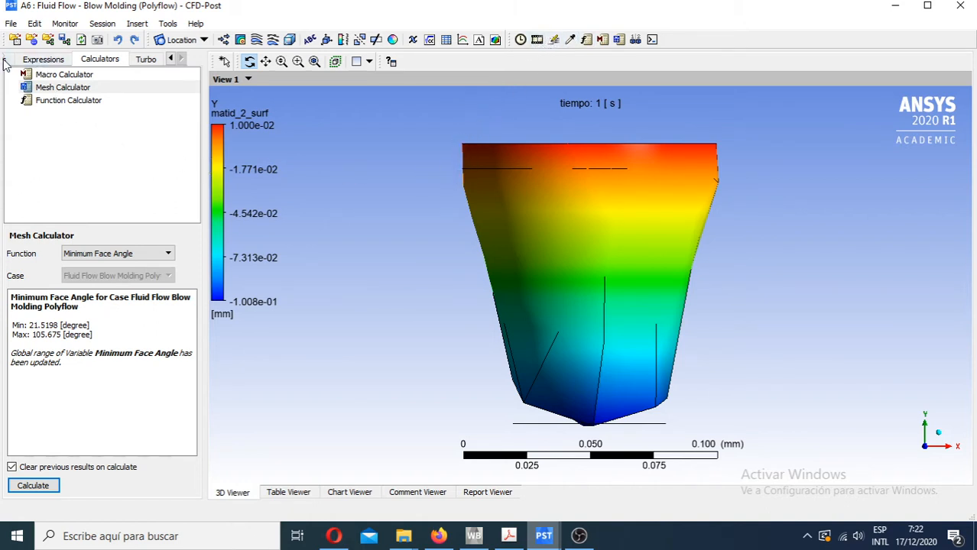
{"action": "left_click", "coordinate": [169, 58]}
{"action": "left_click", "coordinate": [170, 58]}
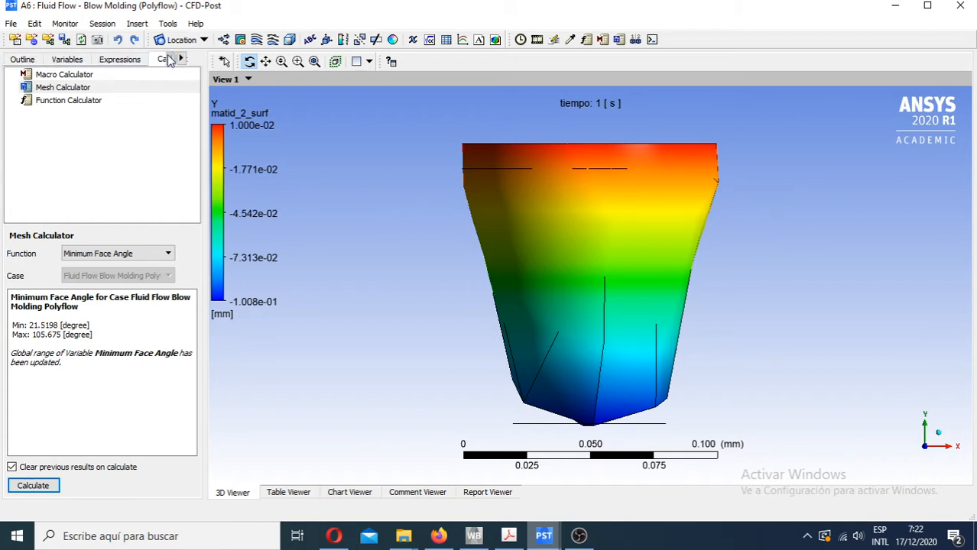
{"action": "left_click", "coordinate": [22, 60]}
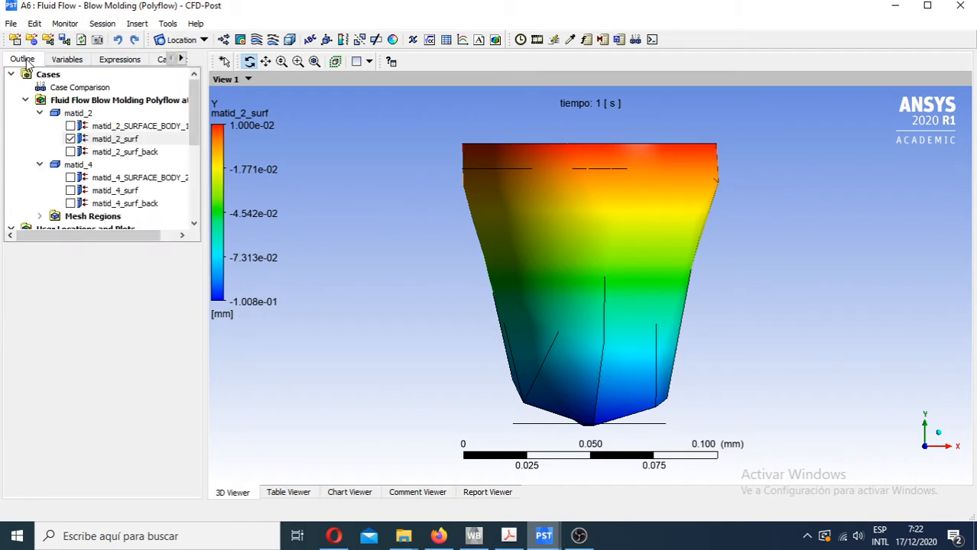
- Toggle the visibility of matid_2_surf and matid_4_surf to compare them separately and overlaid, leaving both displayed
{"action": "left_click", "coordinate": [71, 140]}
{"action": "left_click", "coordinate": [71, 191]}
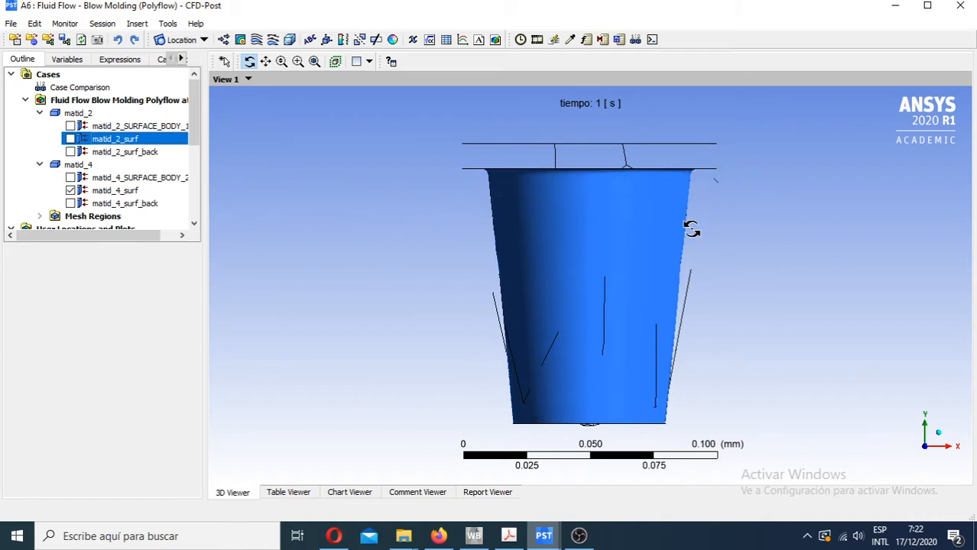
{"action": "left_click", "coordinate": [70, 190]}
{"action": "left_click", "coordinate": [70, 138]}
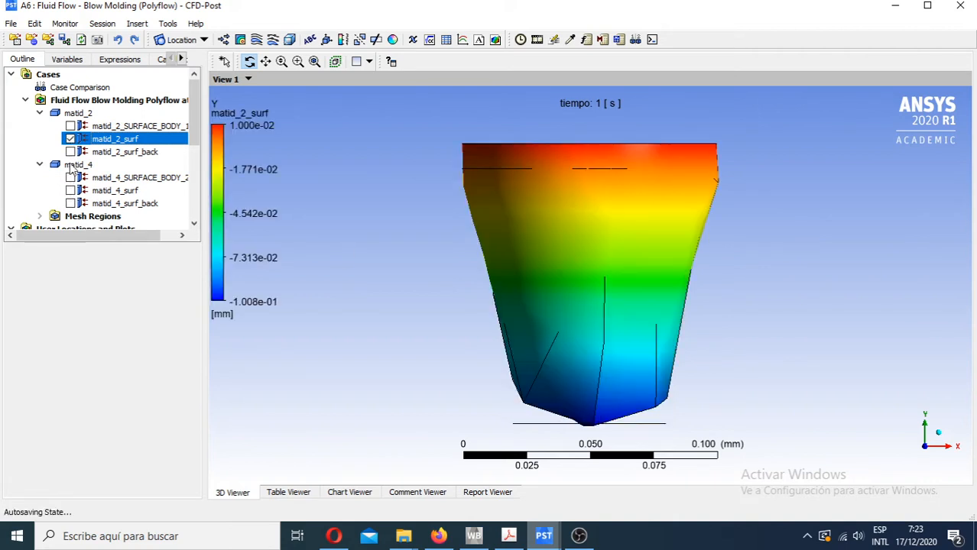
{"action": "left_click", "coordinate": [71, 191]}
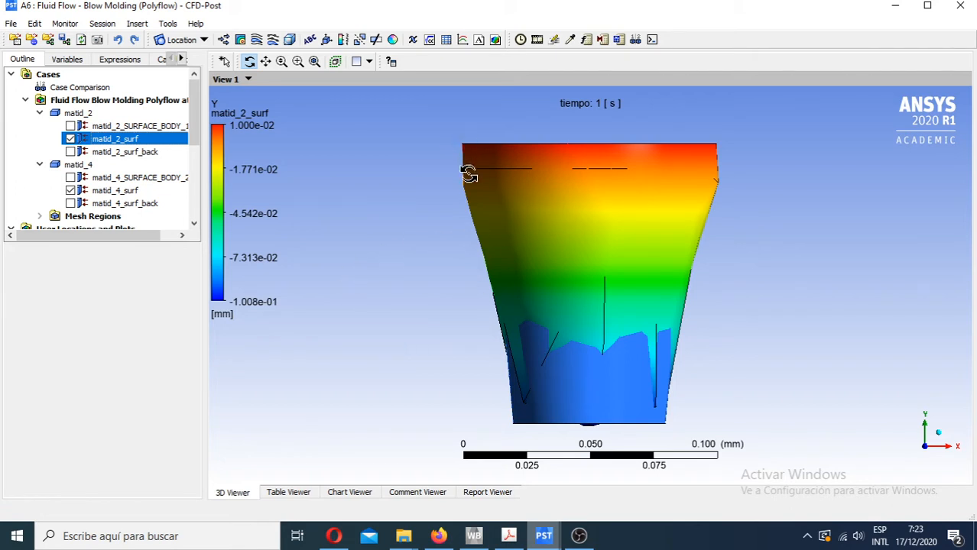
{"action": "left_click", "coordinate": [70, 139]}
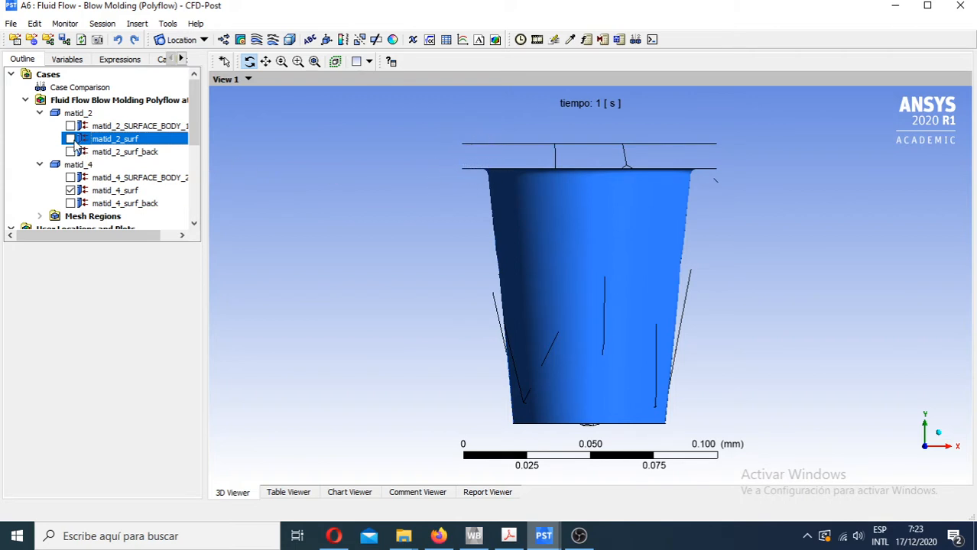
{"action": "left_click", "coordinate": [70, 138]}
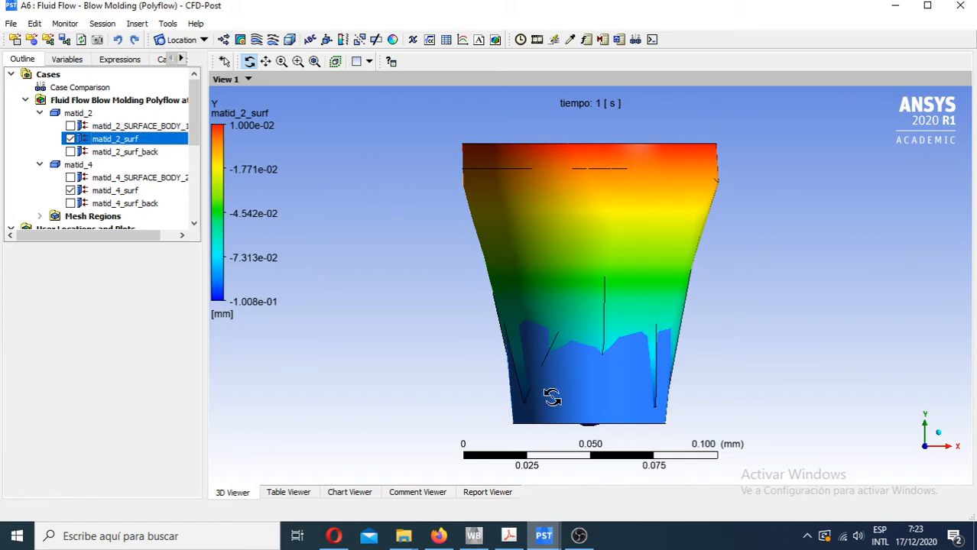
- Switch to the B6 results, Copy of Fluid Flow - Blow Molding, and display matid_4_surf together with matid_2_surf
{"action": "left_click", "coordinate": [547, 538]}
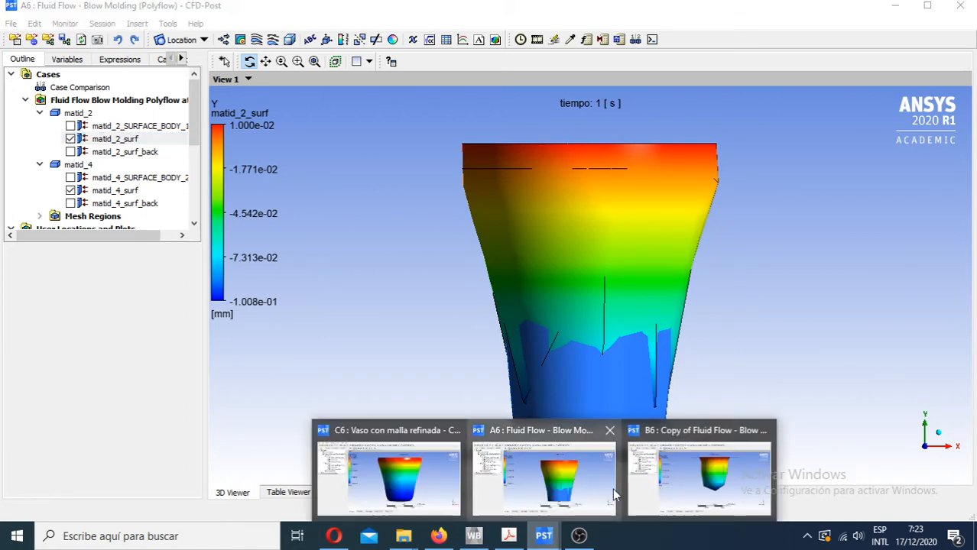
{"action": "left_click", "coordinate": [685, 466]}
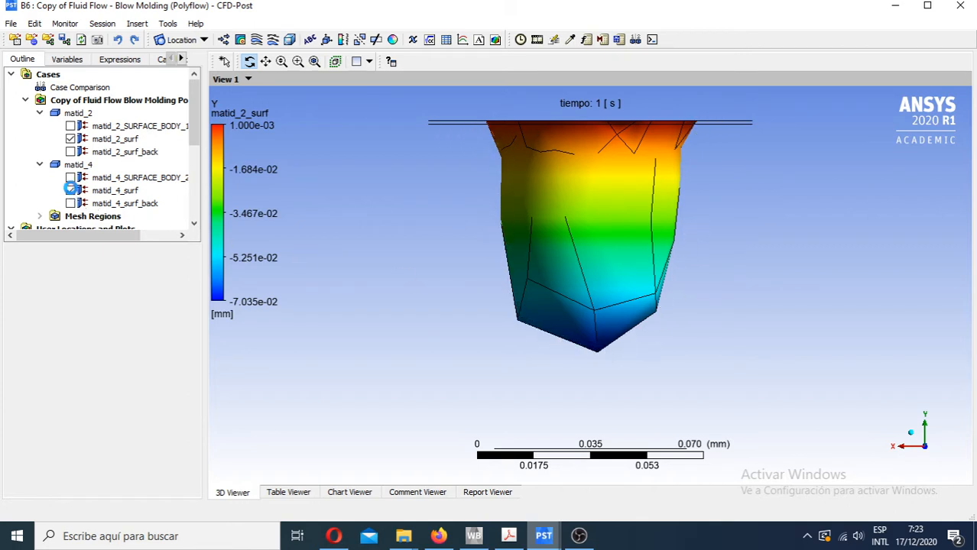
{"action": "left_click", "coordinate": [70, 190]}
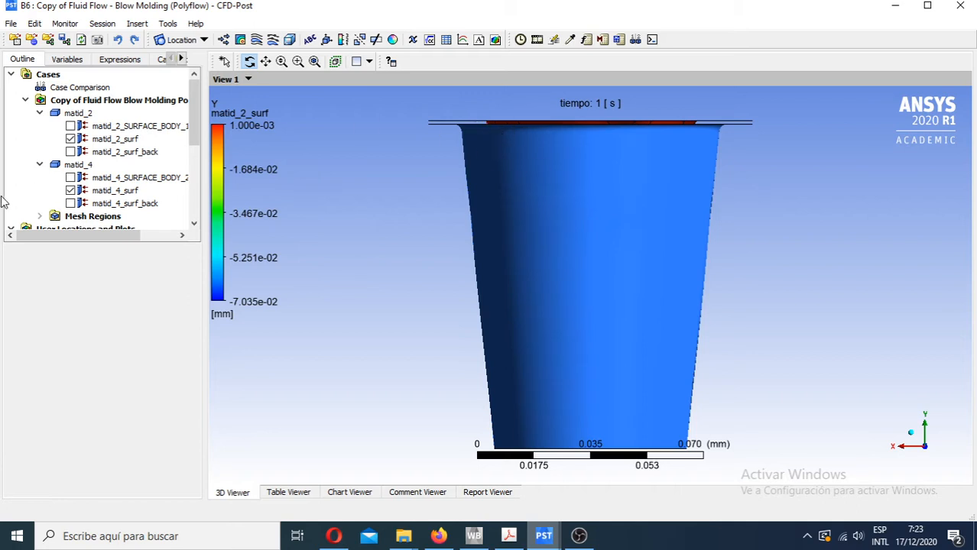
- Set the face transparency of matid_4_surf to 0.1, keeping its constant blue colour
{"action": "left_click", "coordinate": [117, 191]}
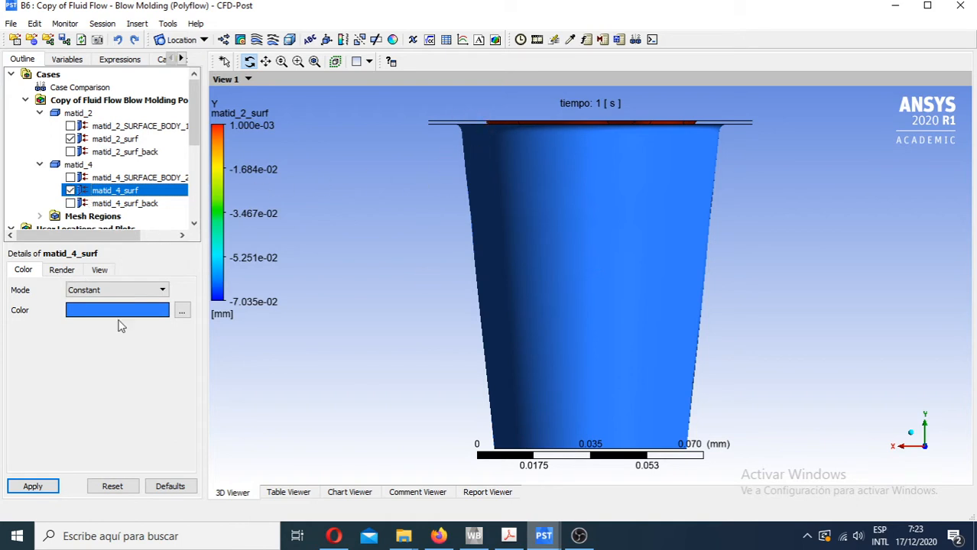
{"action": "left_click", "coordinate": [182, 310]}
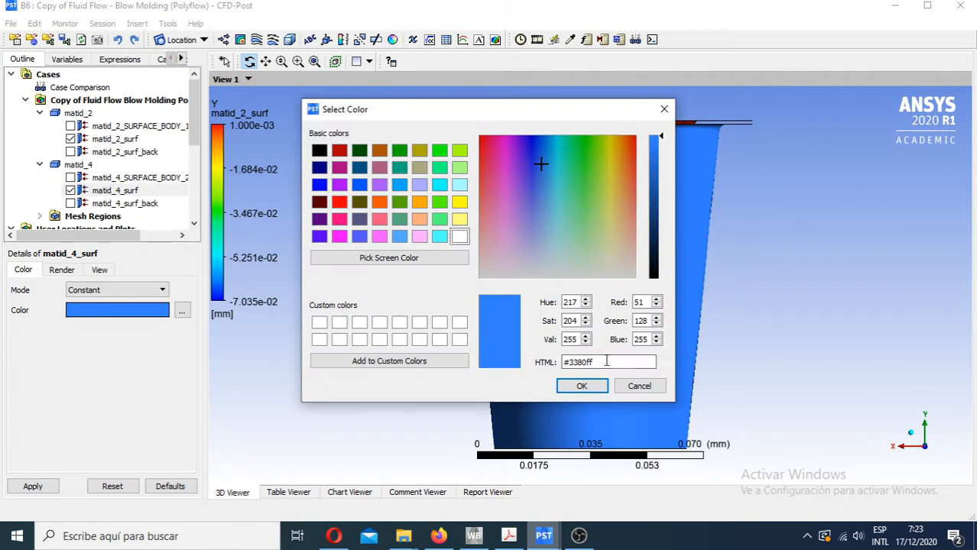
{"action": "left_click", "coordinate": [639, 386]}
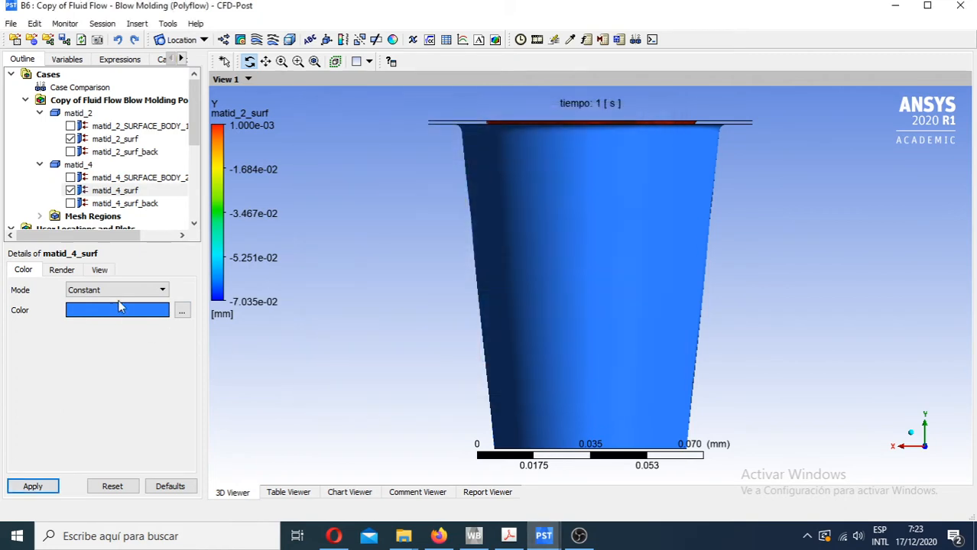
{"action": "left_click", "coordinate": [75, 273]}
{"action": "left_click_drag", "start_coordinate": [89, 304], "coordinate": [69, 306]}
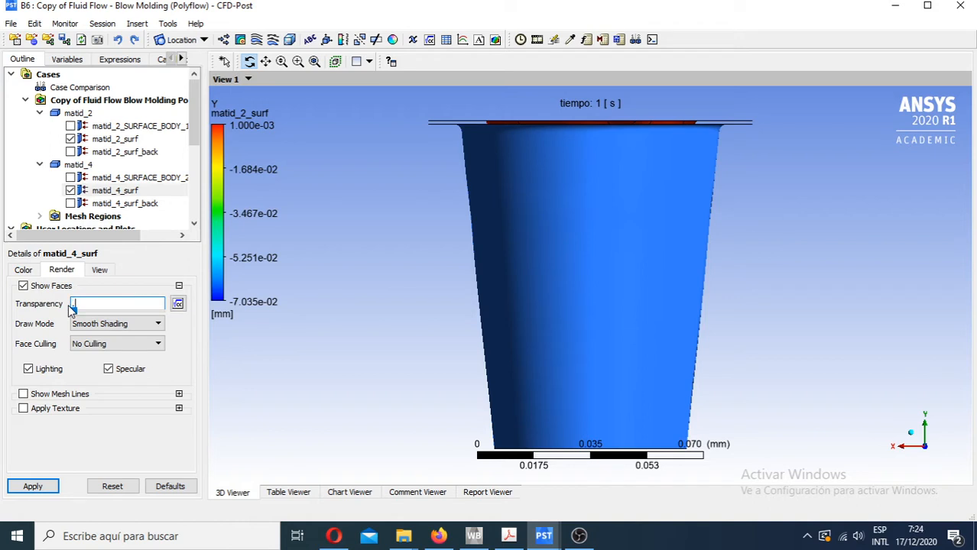
{"action": "left_click", "coordinate": [32, 486]}
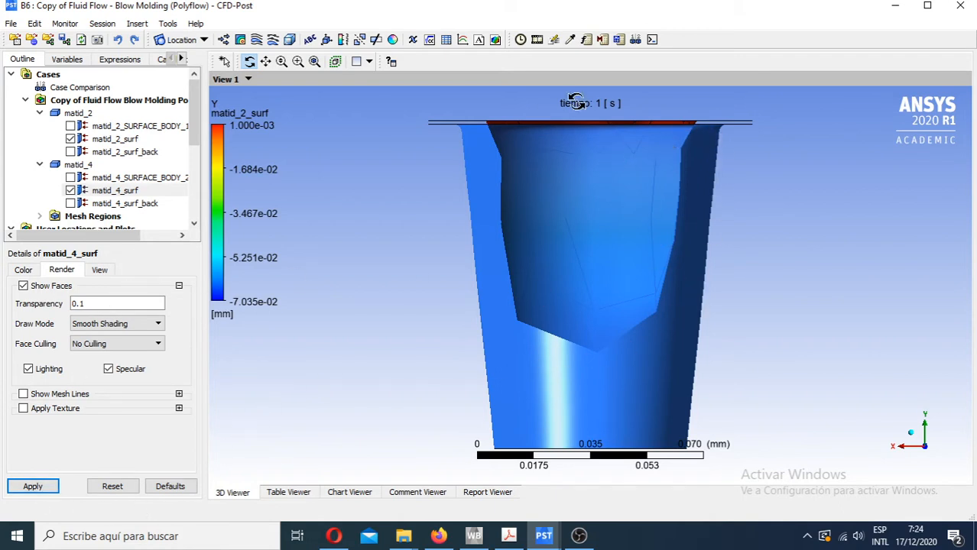
- Play the timestep animation of the B6 blow molding results, close it, and hide matid_4_surf
{"action": "left_click", "coordinate": [536, 39]}
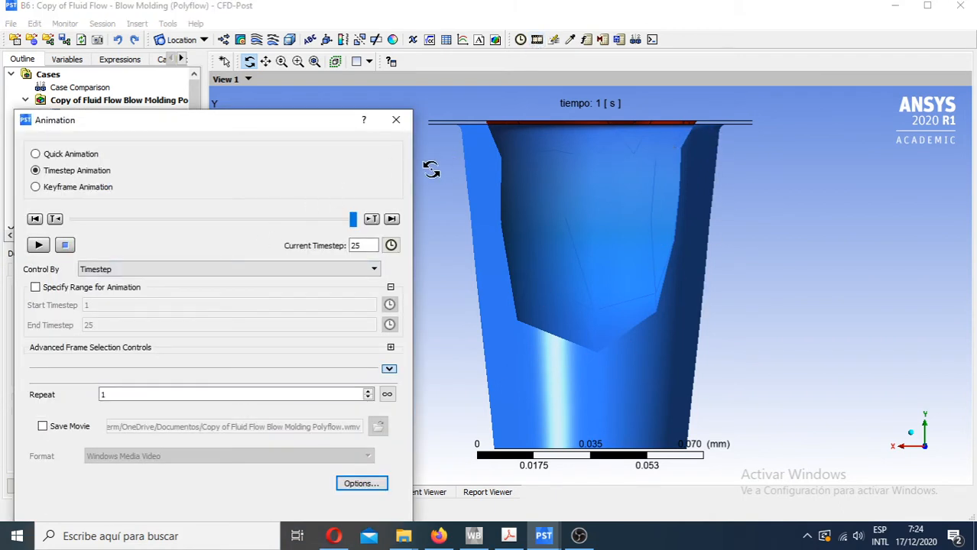
{"action": "left_click_drag", "start_coordinate": [416, 174], "coordinate": [272, 174]}
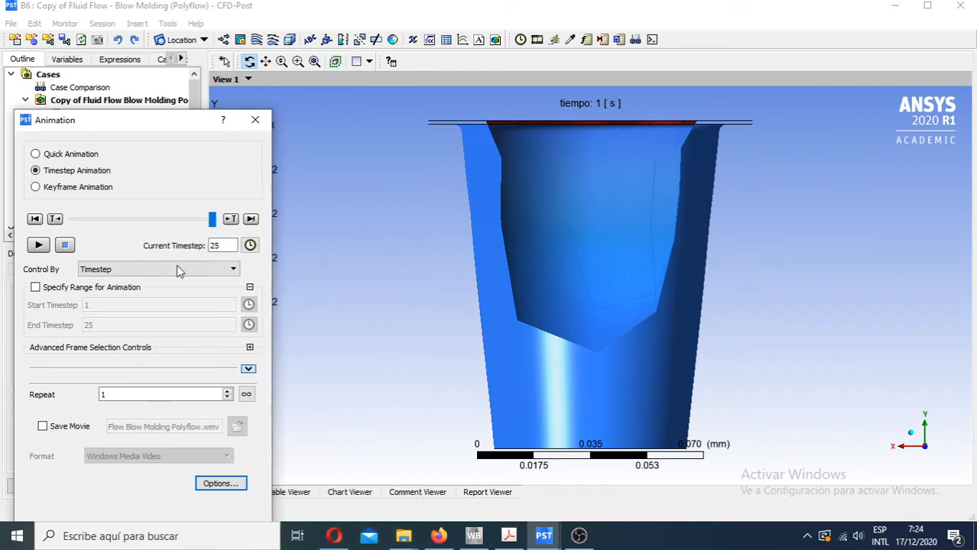
{"action": "left_click", "coordinate": [38, 245]}
{"action": "left_click", "coordinate": [255, 120]}
{"action": "left_click", "coordinate": [71, 191]}
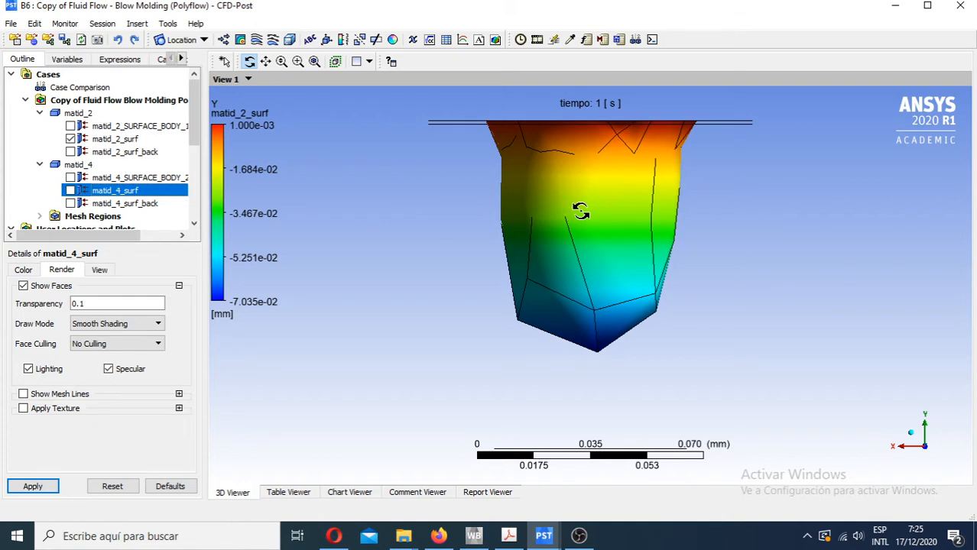
- Switch to the C6 results, Vaso con malla refinada, and temporarily overlay matid_4_surf on matid_2_surf before hiding it again
{"action": "mouse_move", "coordinate": [551, 539]}
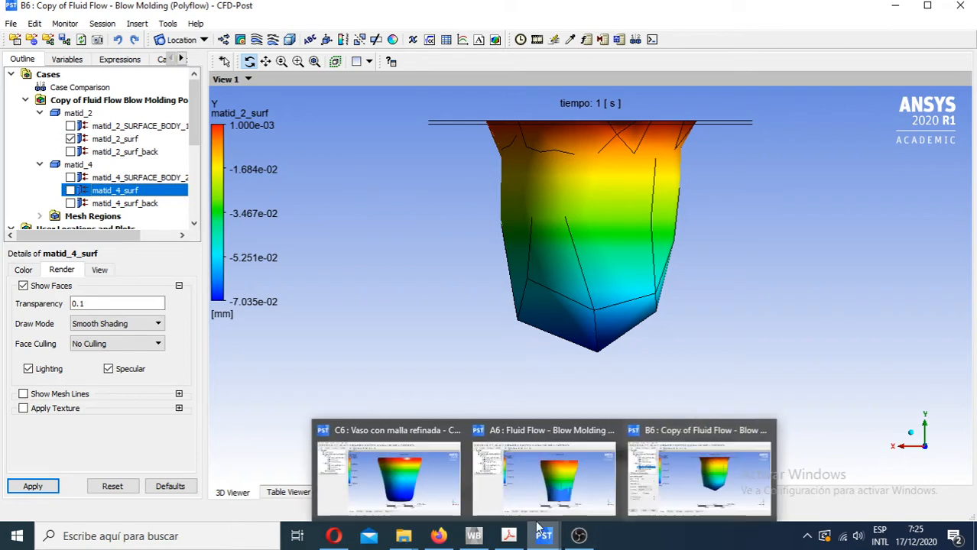
{"action": "left_click", "coordinate": [428, 486]}
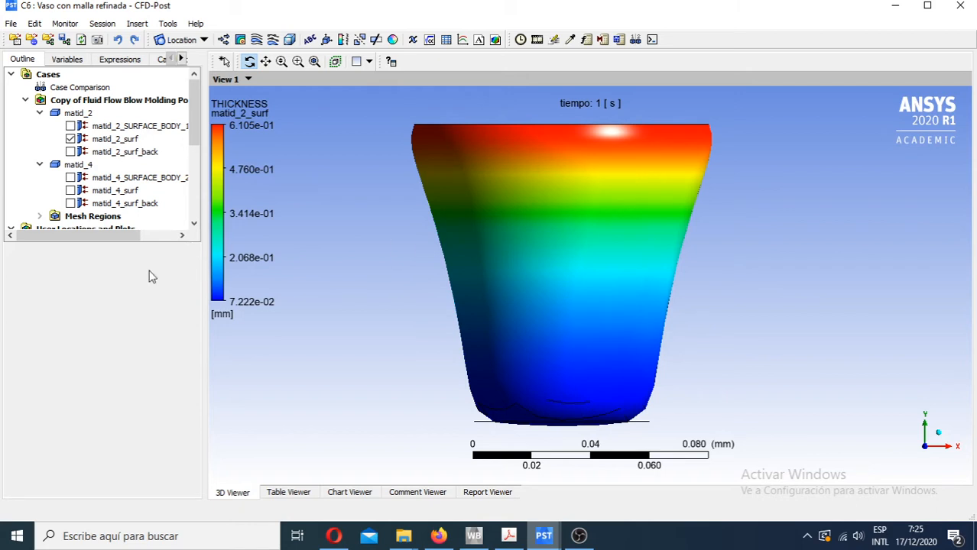
{"action": "left_click", "coordinate": [70, 190]}
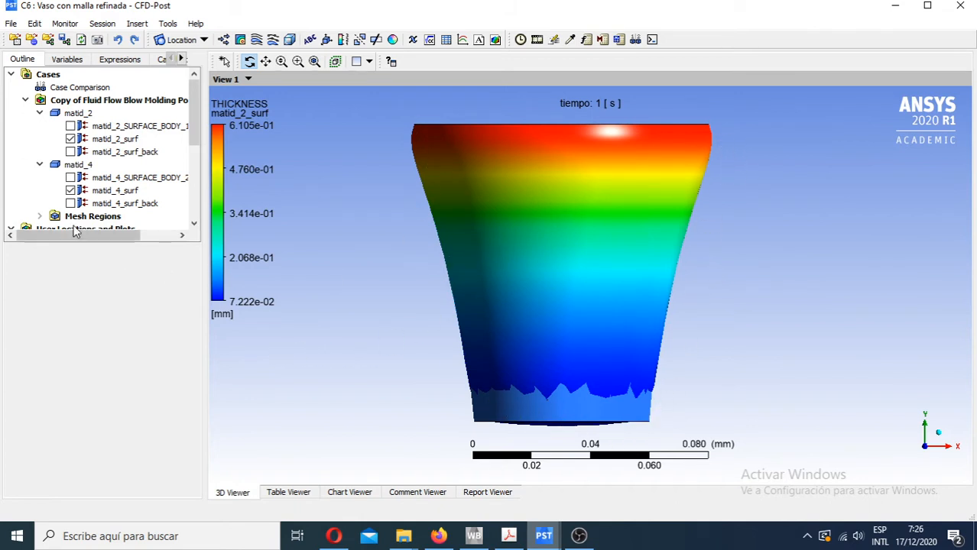
{"action": "left_click", "coordinate": [70, 190]}
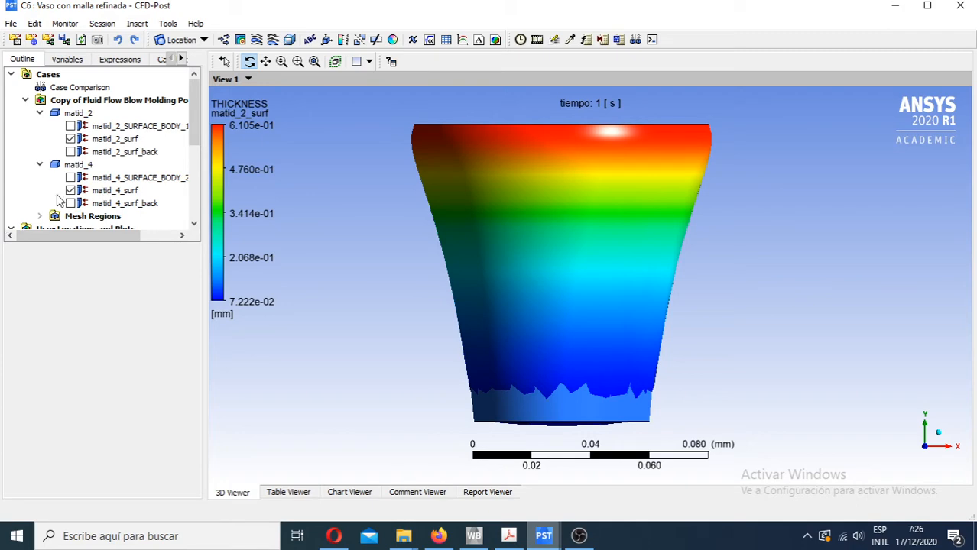
{"action": "left_click", "coordinate": [537, 39]}
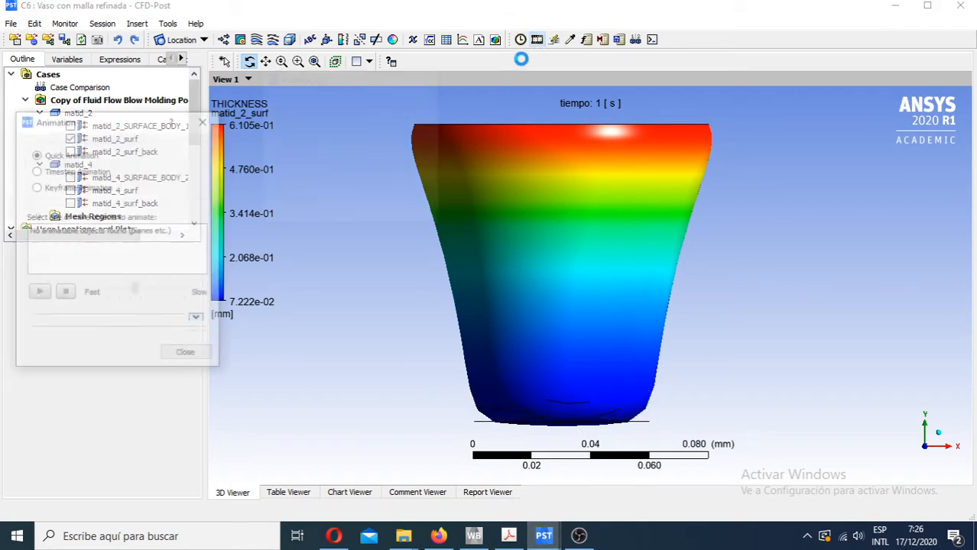
{"action": "left_click", "coordinate": [205, 120]}
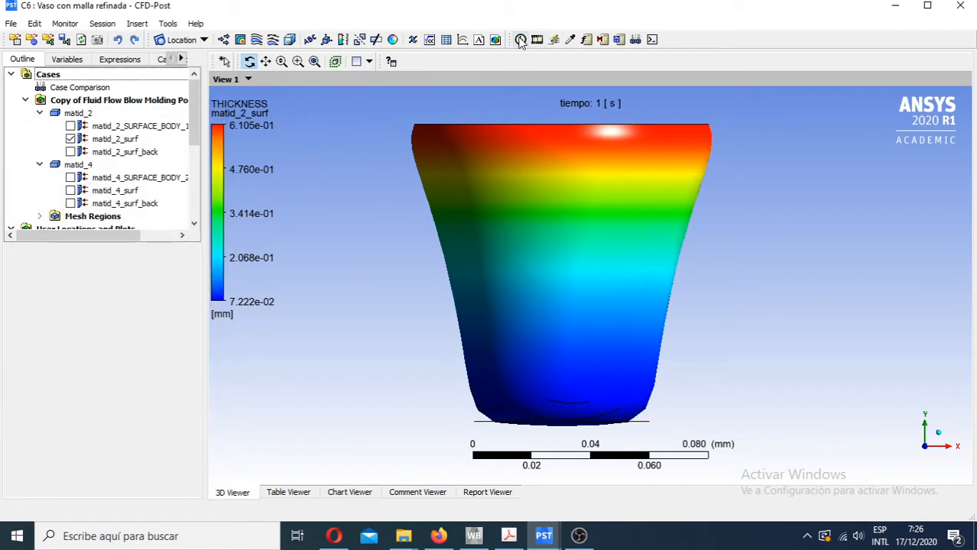
{"action": "left_click", "coordinate": [520, 39]}
{"action": "left_click", "coordinate": [258, 185]}
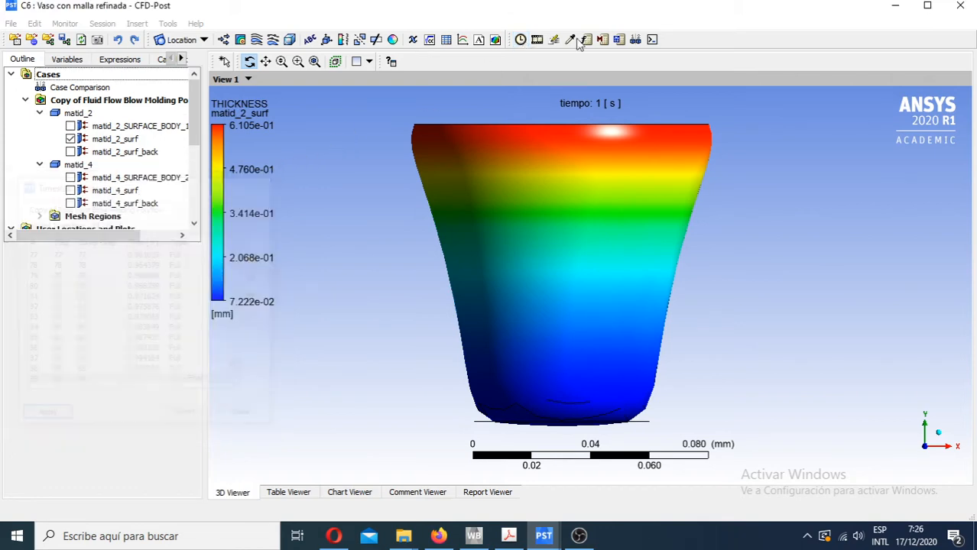
- Play the C6 refined-mesh results as a timestep animation to follow the THICKNESS contour on matid_2_surf
{"action": "left_click", "coordinate": [538, 39]}
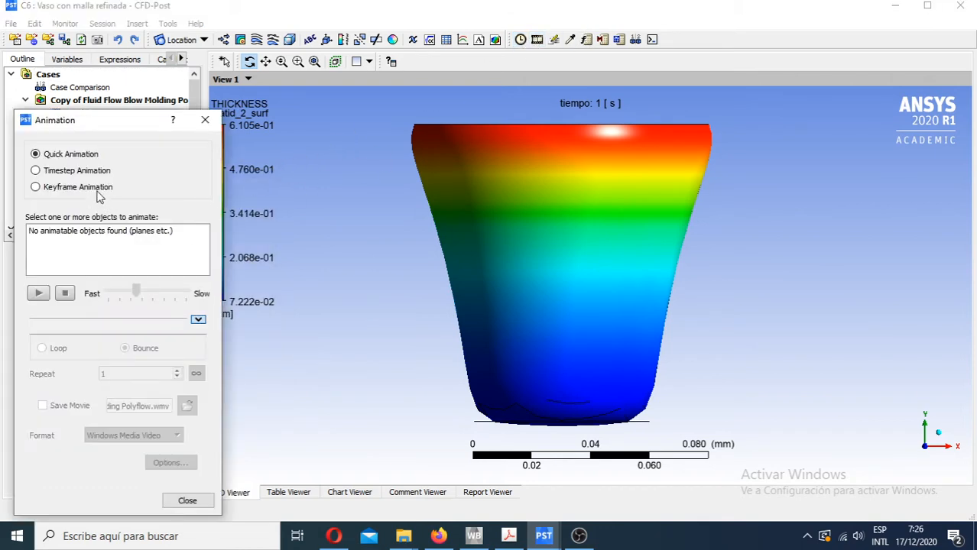
{"action": "left_click", "coordinate": [71, 171]}
{"action": "left_click_drag", "start_coordinate": [412, 253], "coordinate": [262, 256]}
{"action": "left_click", "coordinate": [38, 245]}
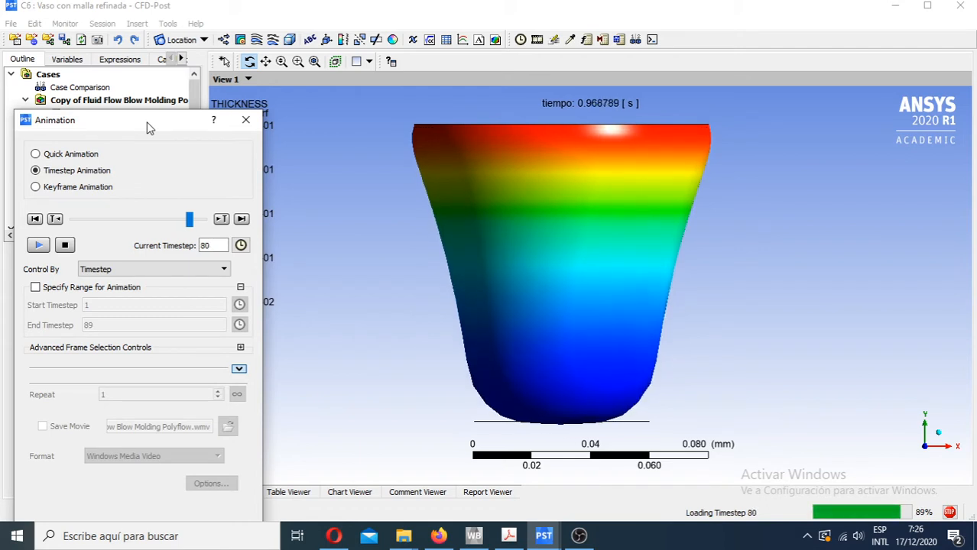
{"action": "left_click", "coordinate": [66, 247]}
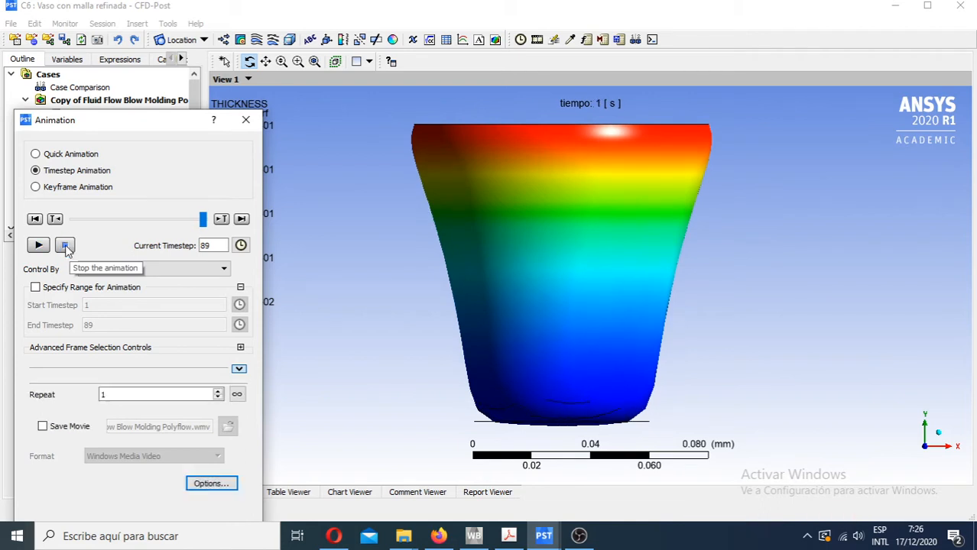
- Review the B6 results again, close the CFD-Post result windows, and return to the Workbench project schematic
{"action": "mouse_move", "coordinate": [547, 540]}
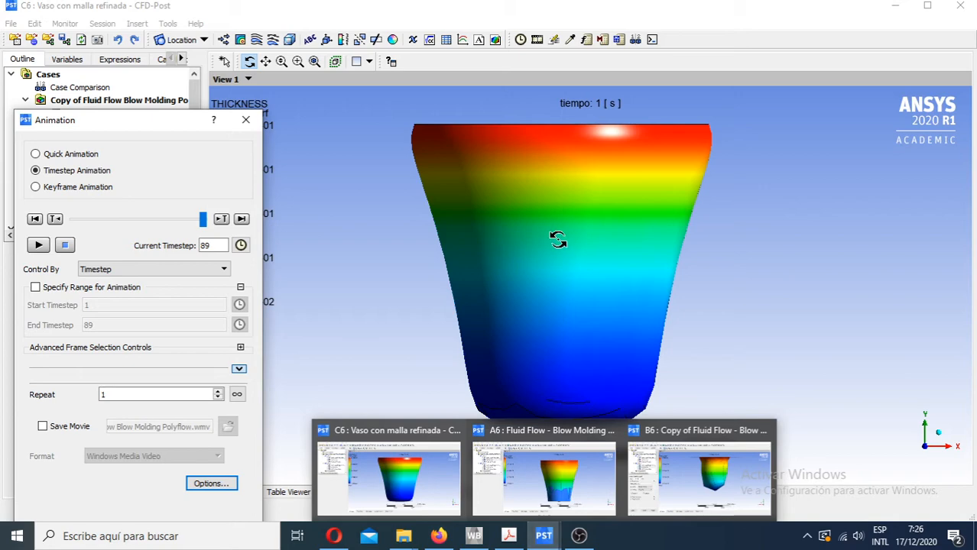
{"action": "left_click", "coordinate": [703, 487]}
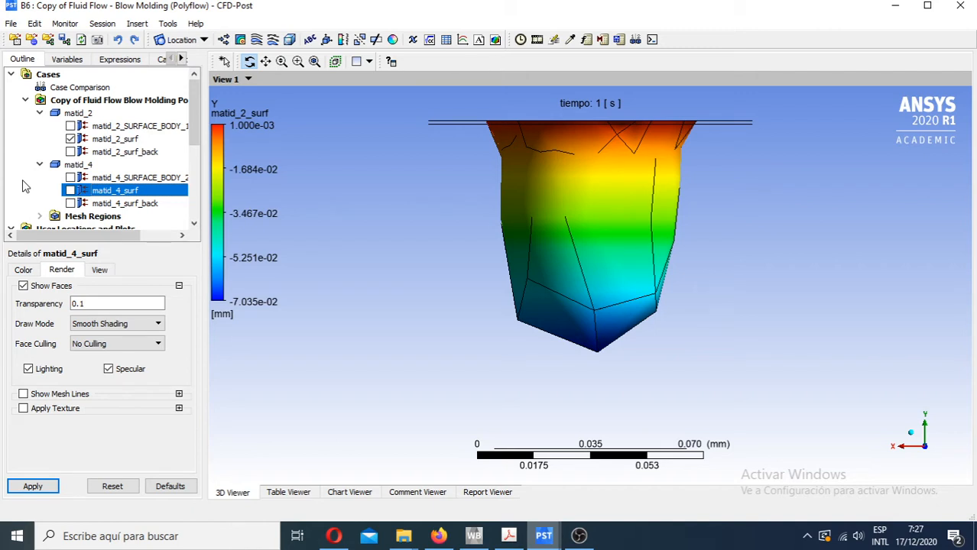
{"action": "mouse_move", "coordinate": [555, 541]}
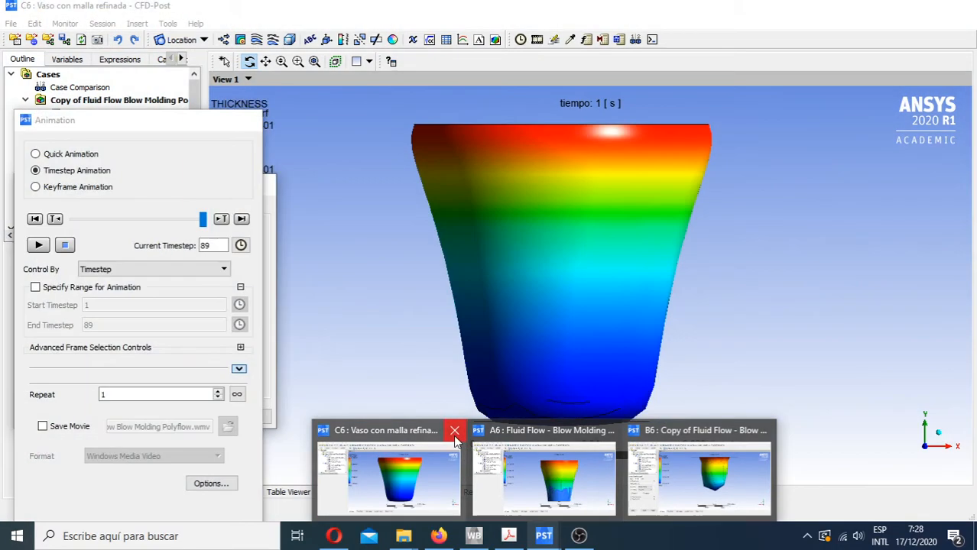
{"action": "left_click", "coordinate": [405, 470]}
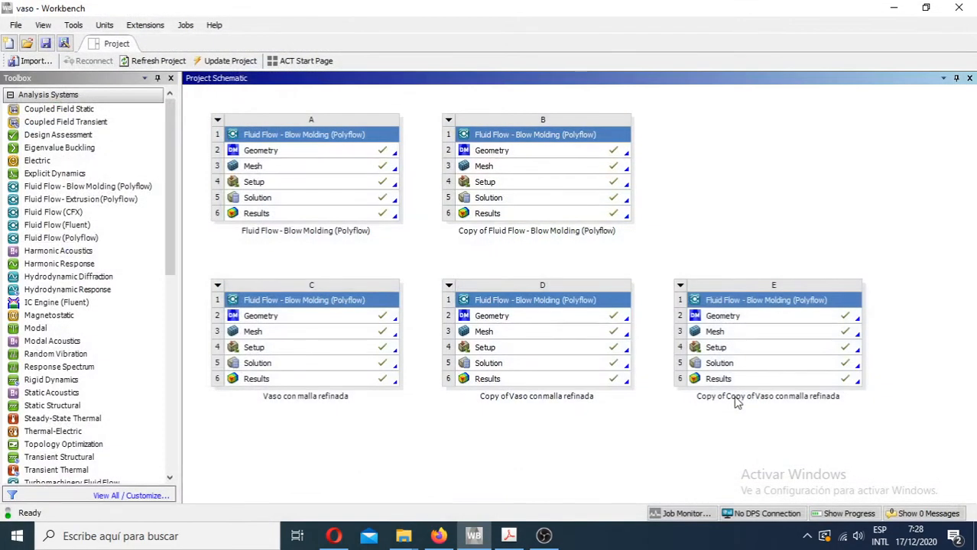
{"action": "key", "text": "super+d"}
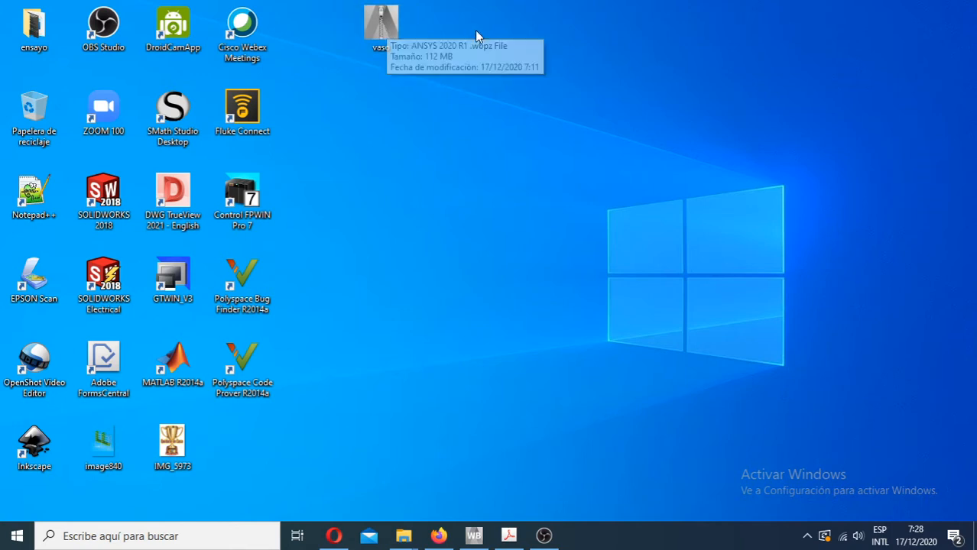
{"action": "left_click", "coordinate": [474, 535]}
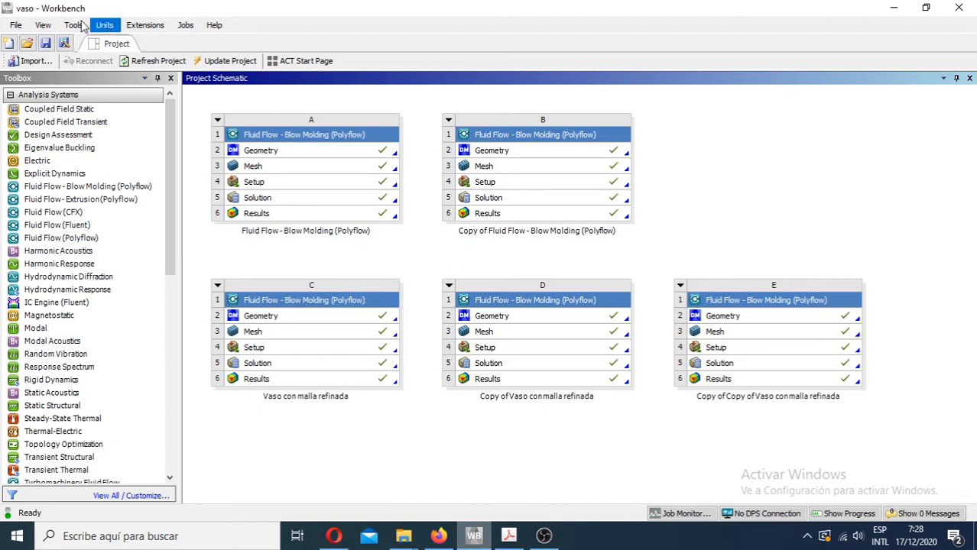
{"action": "left_click", "coordinate": [15, 26]}
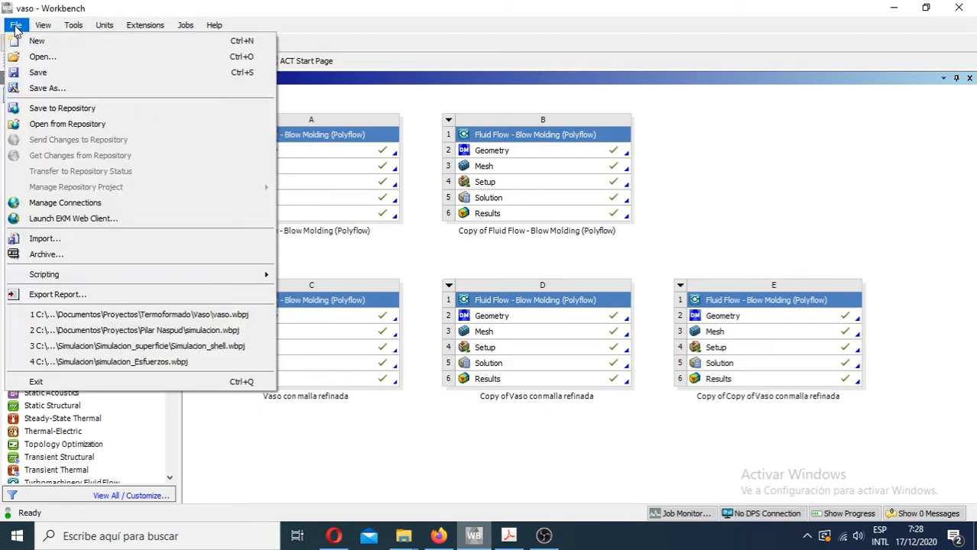
{"action": "left_click", "coordinate": [123, 243]}
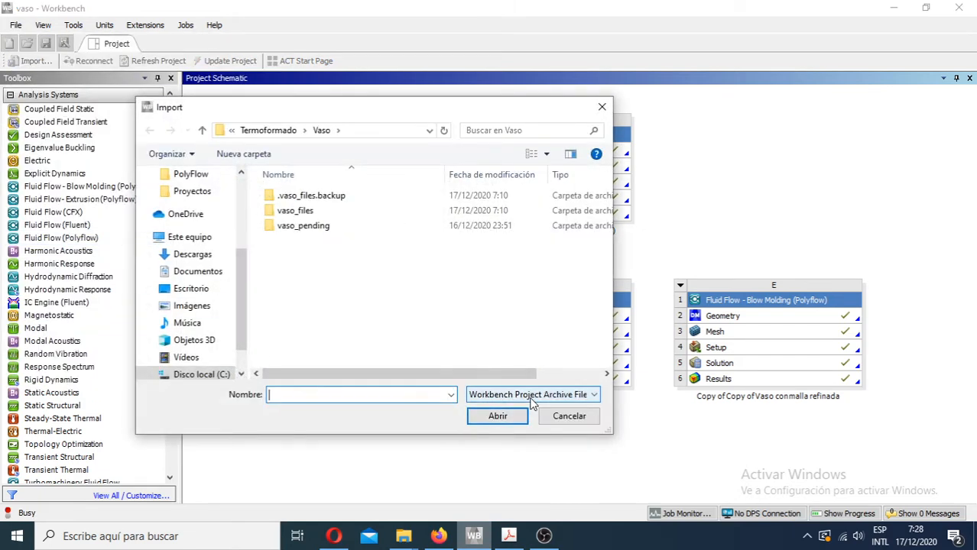
{"action": "left_click", "coordinate": [449, 396]}
{"action": "left_click", "coordinate": [401, 394]}
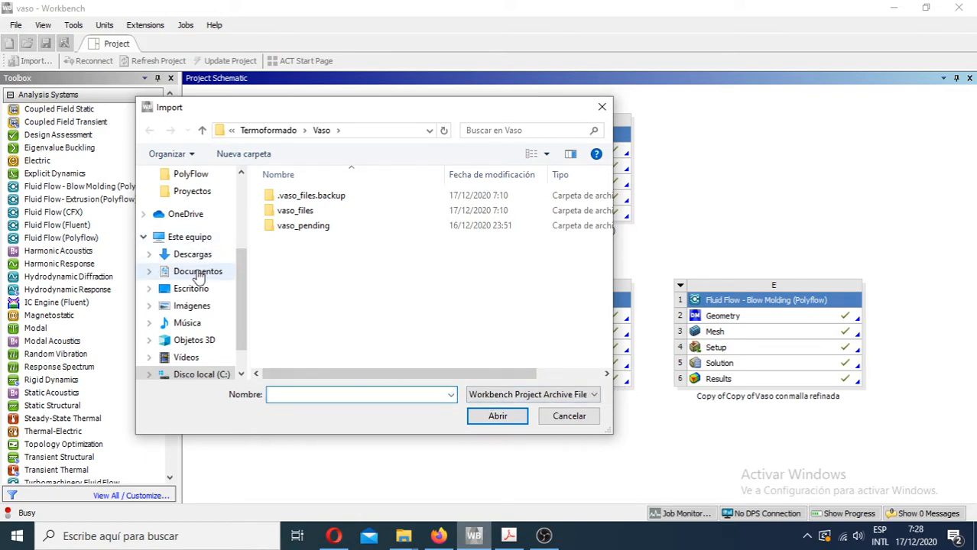
{"action": "left_click", "coordinate": [191, 289]}
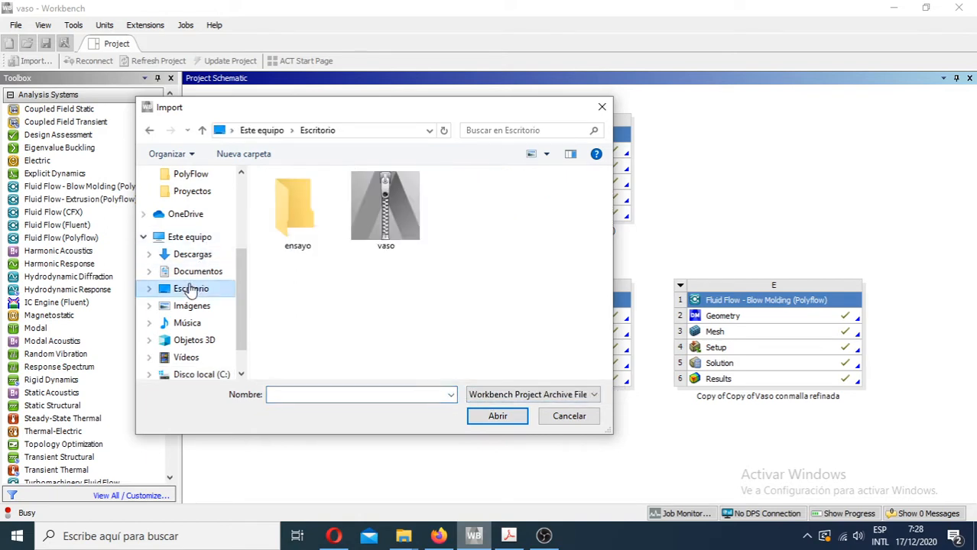
{"action": "left_click", "coordinate": [567, 416]}
- Import the vaso project archive from the Escritorio folder and look over the added blow molding systems F to J
{"action": "left_click", "coordinate": [17, 25]}
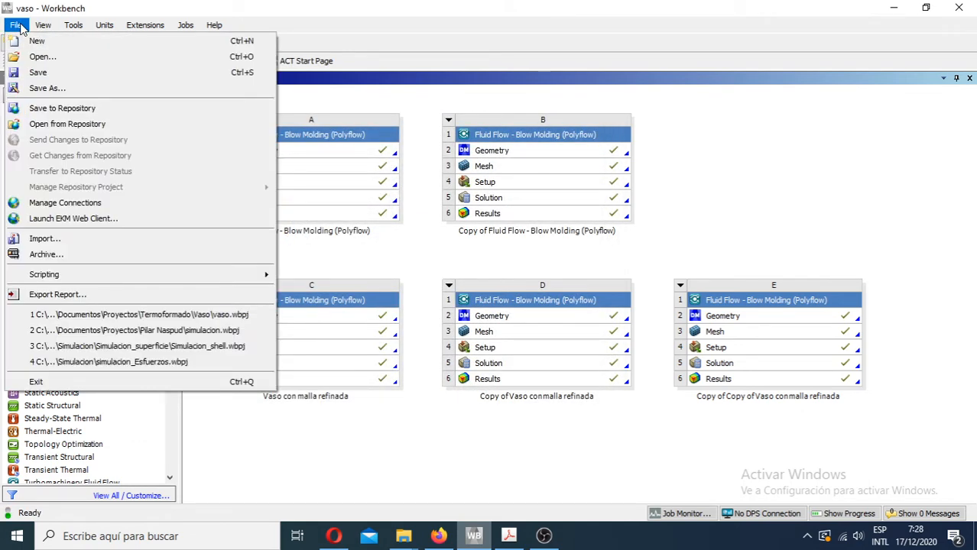
{"action": "left_click", "coordinate": [75, 242]}
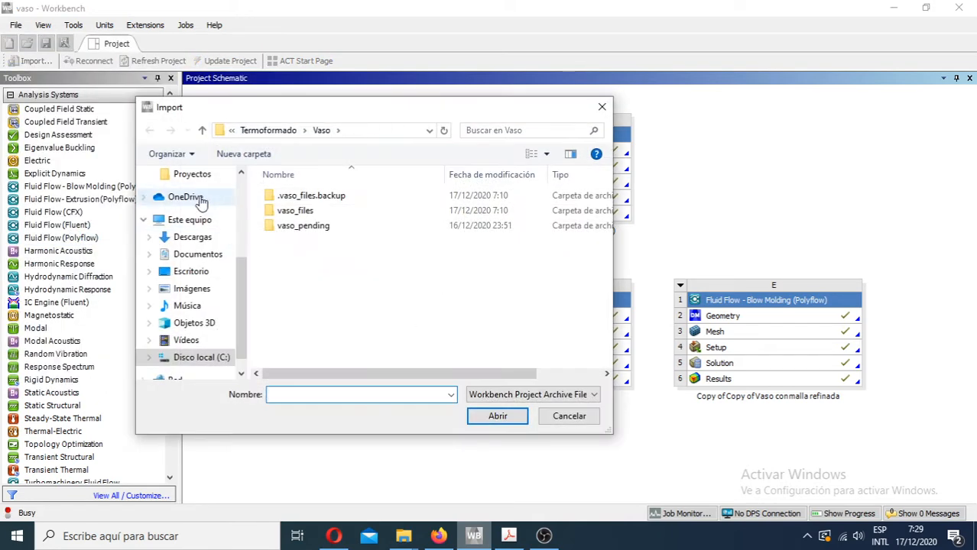
{"action": "left_click", "coordinate": [192, 241]}
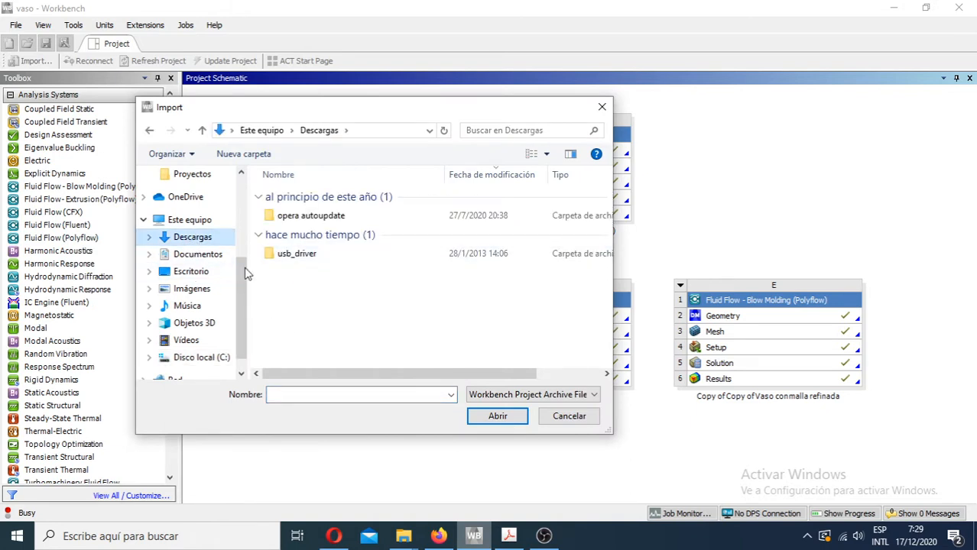
{"action": "left_click", "coordinate": [191, 273]}
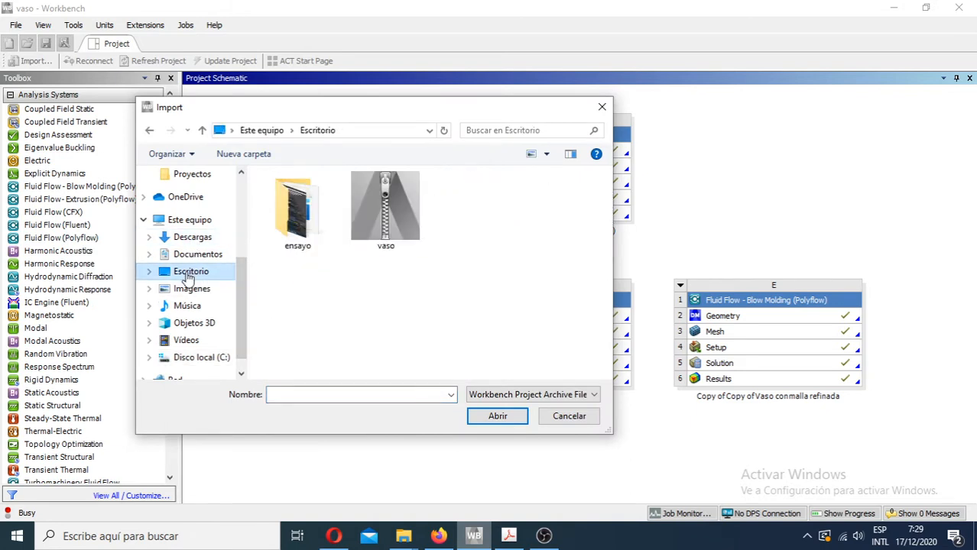
{"action": "left_click", "coordinate": [399, 208]}
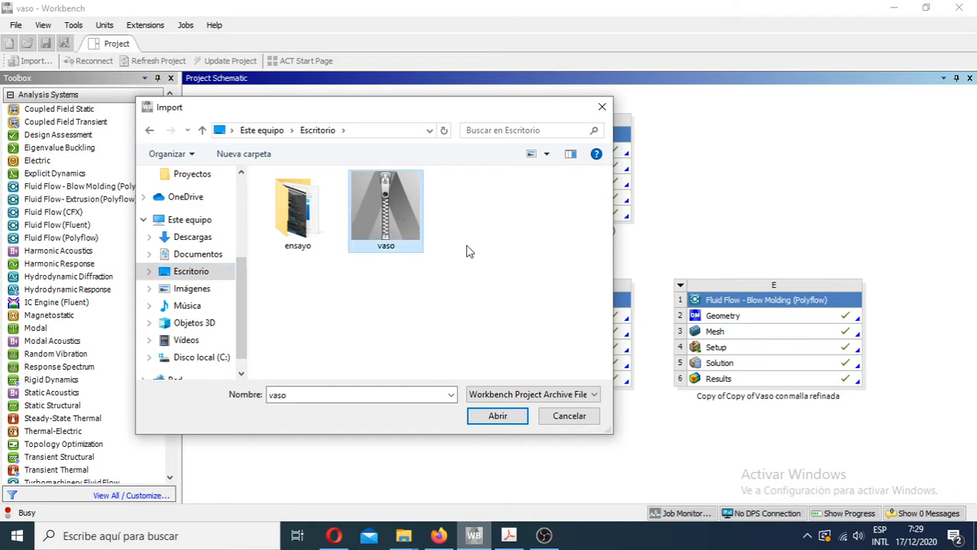
{"action": "left_click", "coordinate": [488, 417]}
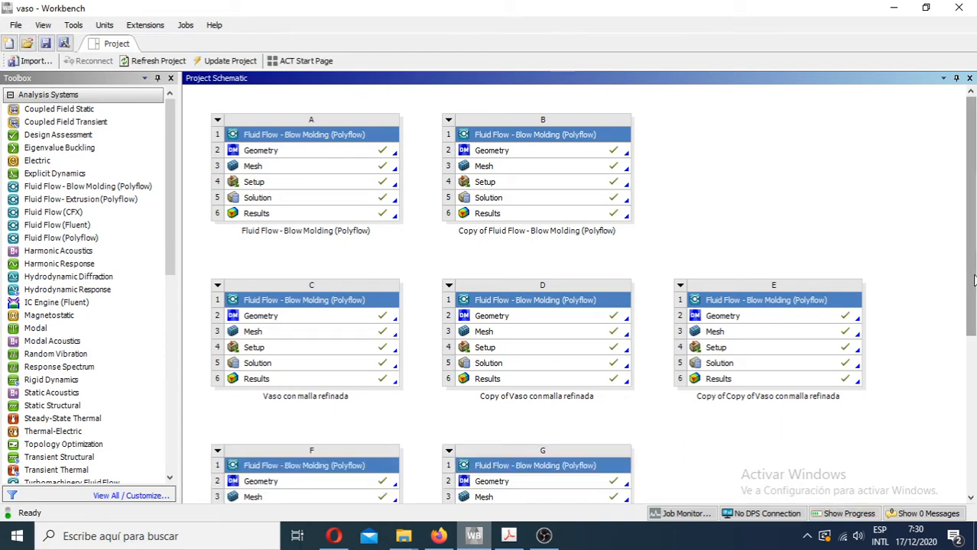
{"action": "left_click_drag", "start_coordinate": [971, 283], "coordinate": [974, 451]}
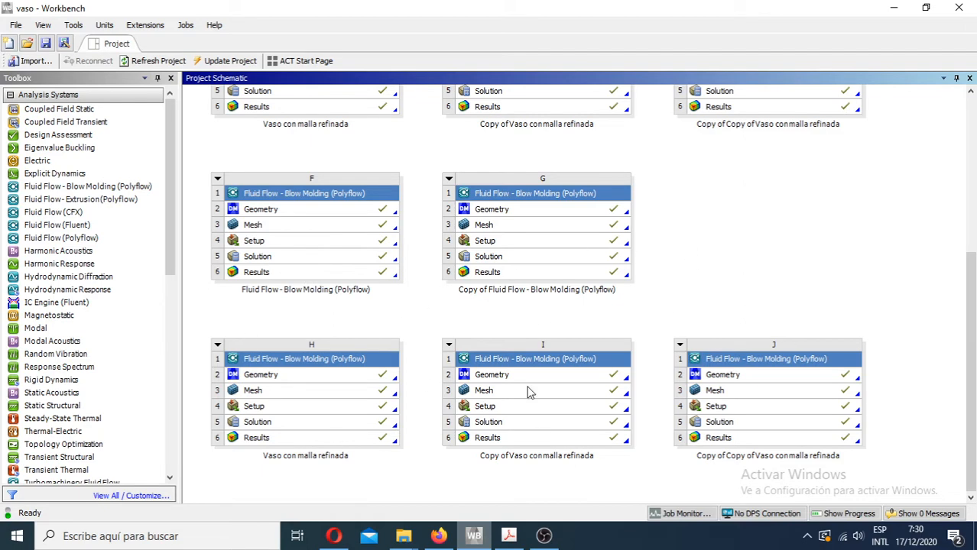
{"action": "left_click_drag", "start_coordinate": [971, 269], "coordinate": [969, 103]}
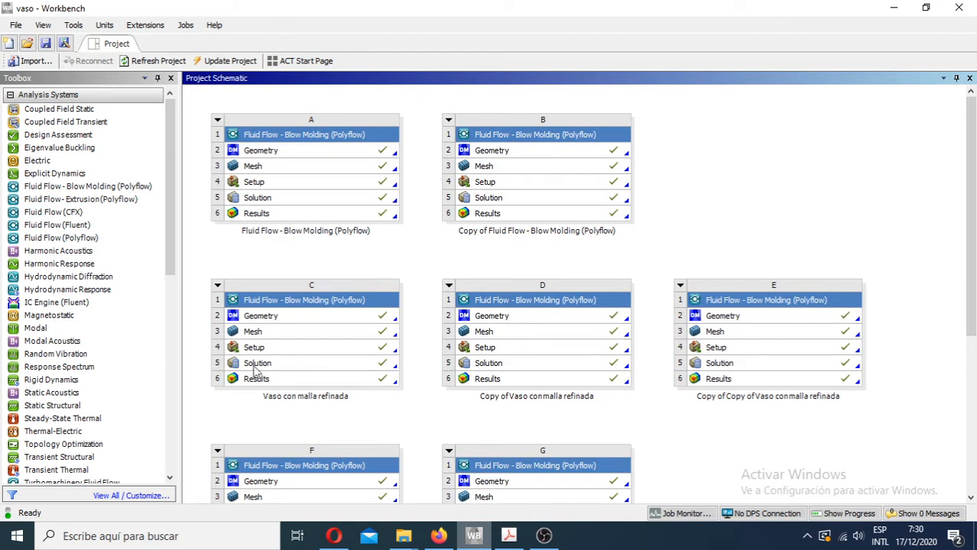
{"action": "left_click", "coordinate": [15, 26]}
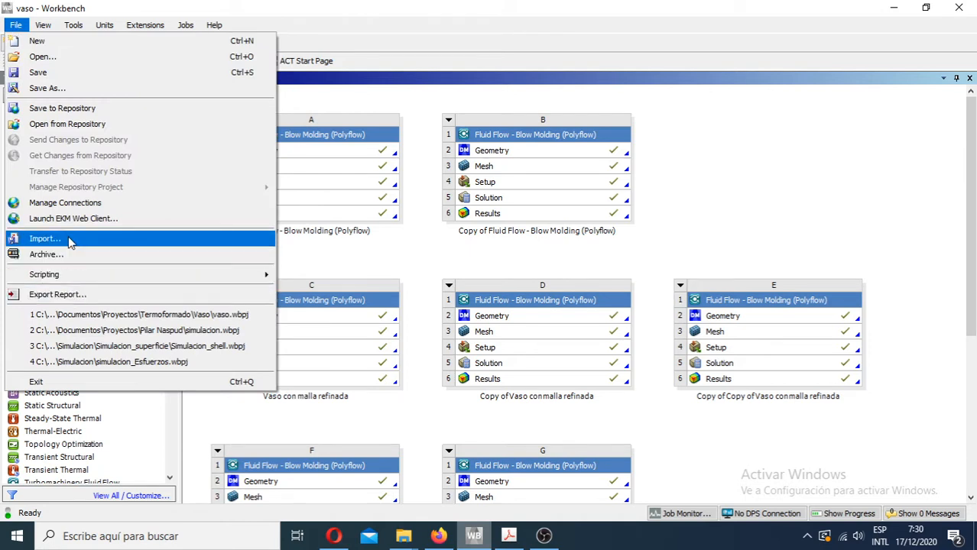
{"action": "left_click", "coordinate": [739, 175]}
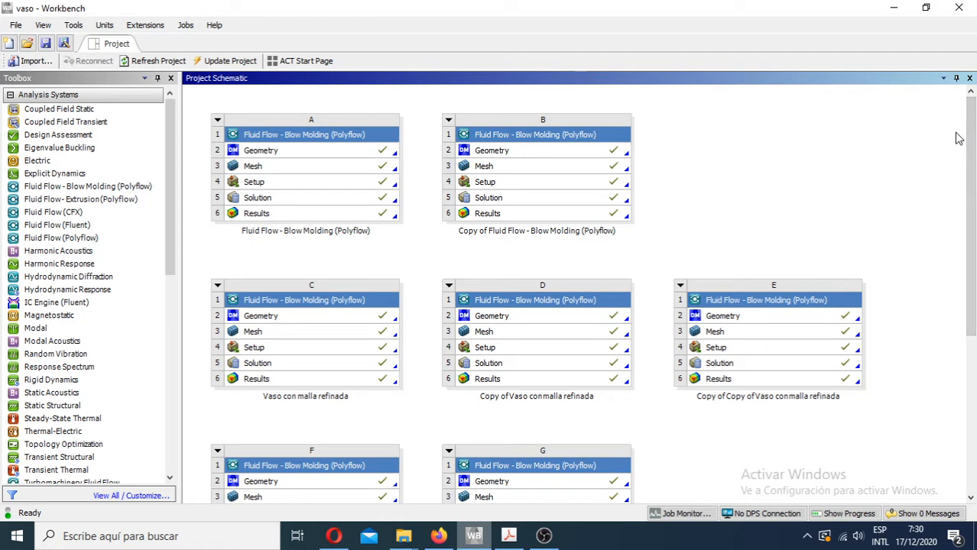
- Open the Geometry cell of system A in DesignModeler and inspect the cup mold and film bodies
{"action": "left_click", "coordinate": [331, 152]}
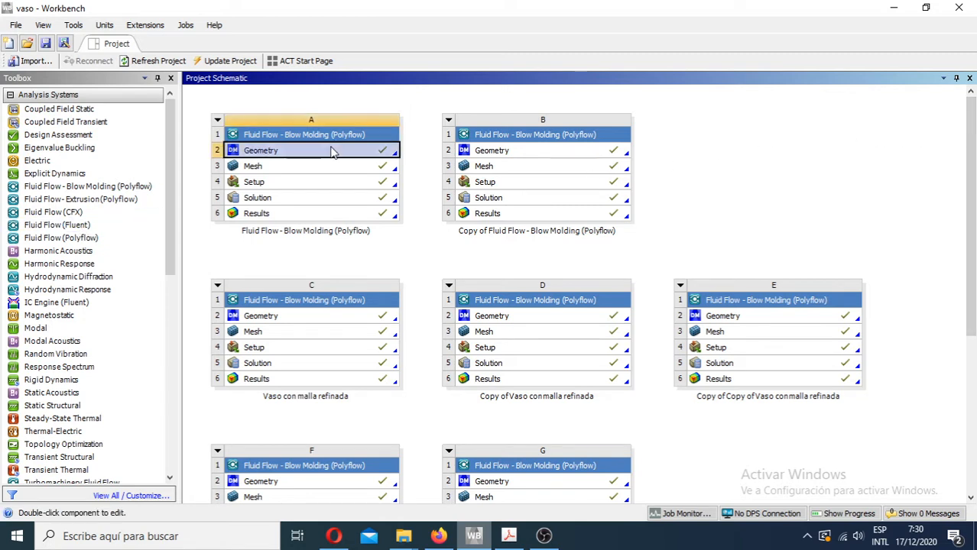
{"action": "double_click", "coordinate": [306, 155]}
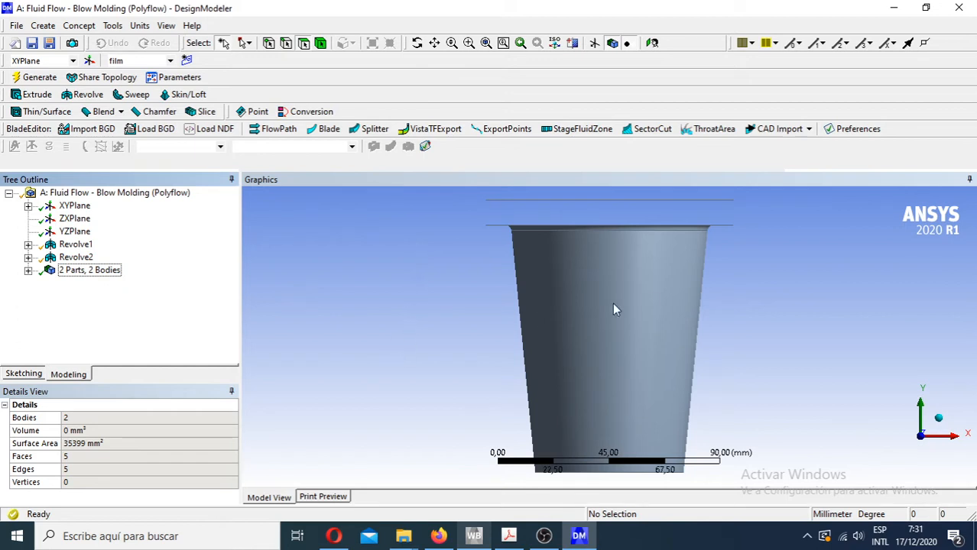
{"action": "scroll", "coordinate": [622, 319], "scroll_direction": "down", "scroll_amount": 5}
{"action": "scroll", "coordinate": [622, 320], "scroll_direction": "up", "scroll_amount": 7}
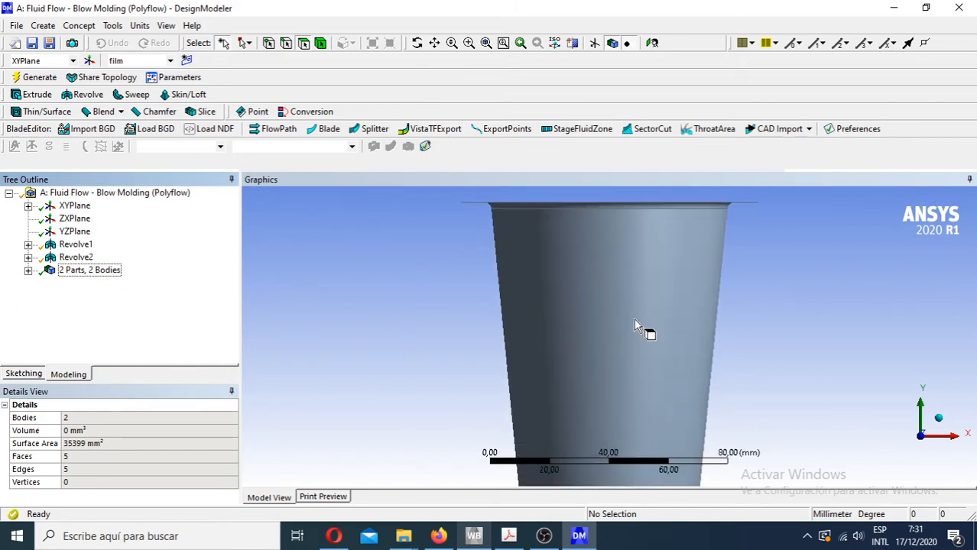
{"action": "scroll", "coordinate": [634, 305], "scroll_direction": "down", "scroll_amount": 3}
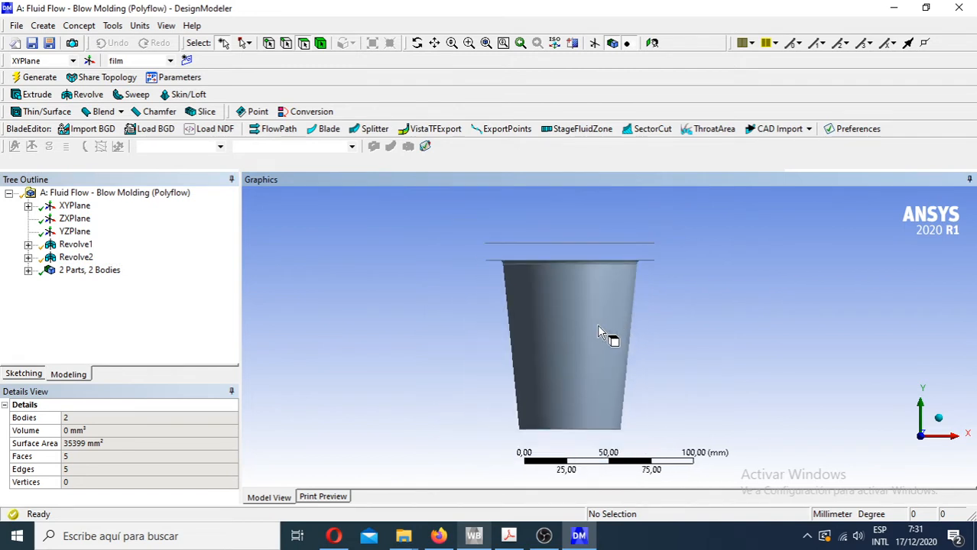
{"action": "middle_click_drag", "start_coordinate": [607, 332], "coordinate": [552, 319], "text": "ctrl"}
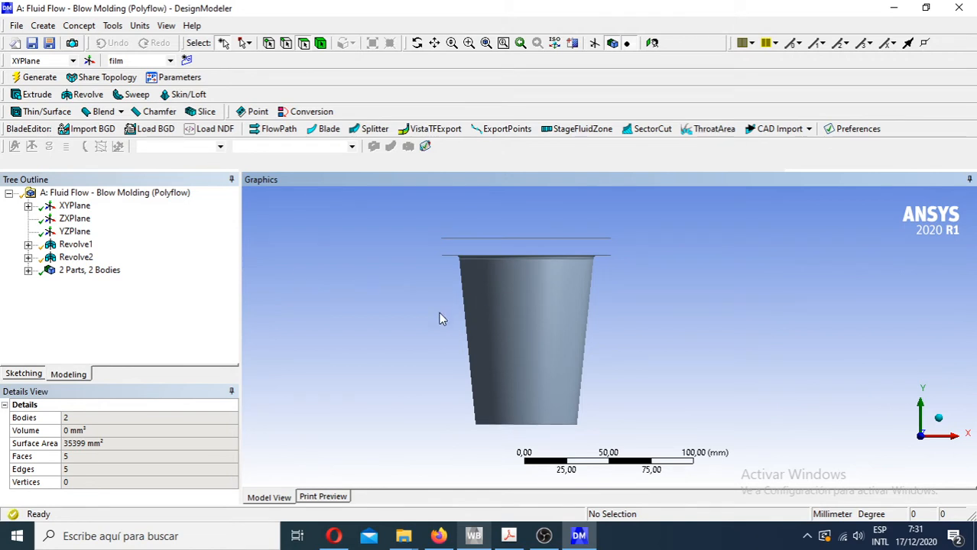
- Select Sketch1 under XYPlane and hide the model bodies to show only its dimensioned profile
{"action": "left_click", "coordinate": [27, 205]}
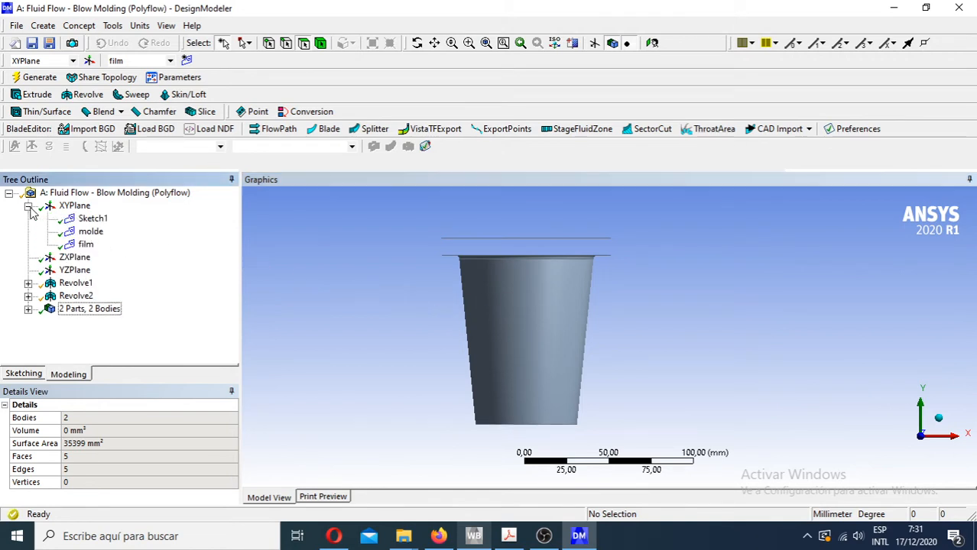
{"action": "left_click", "coordinate": [90, 219]}
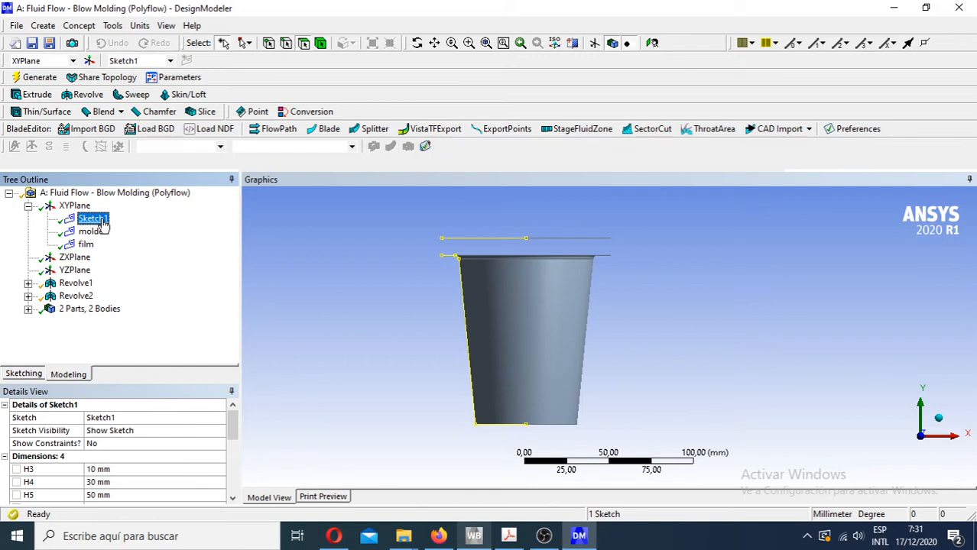
{"action": "left_click", "coordinate": [618, 43]}
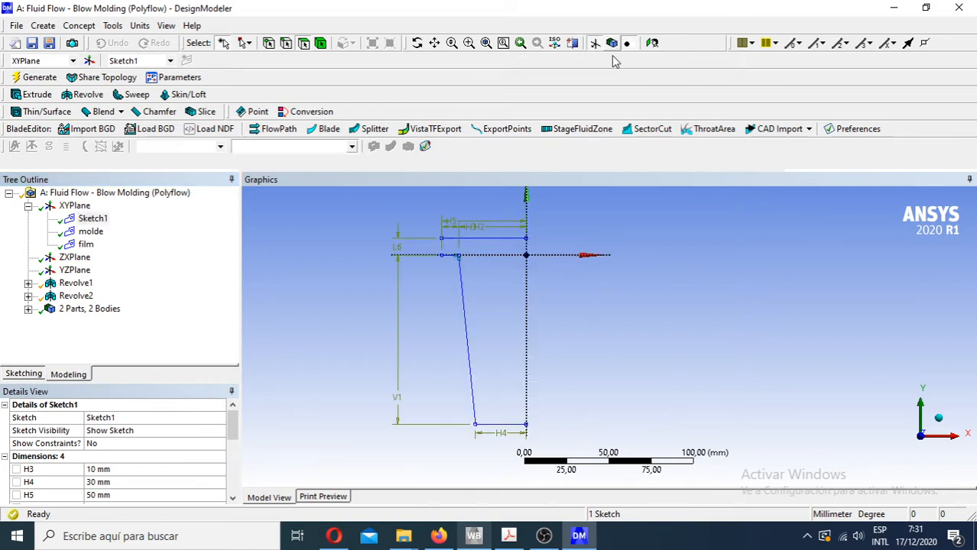
{"action": "scroll", "coordinate": [448, 248], "scroll_direction": "down", "scroll_amount": 1}
{"action": "scroll", "coordinate": [475, 269], "scroll_direction": "up", "scroll_amount": 4}
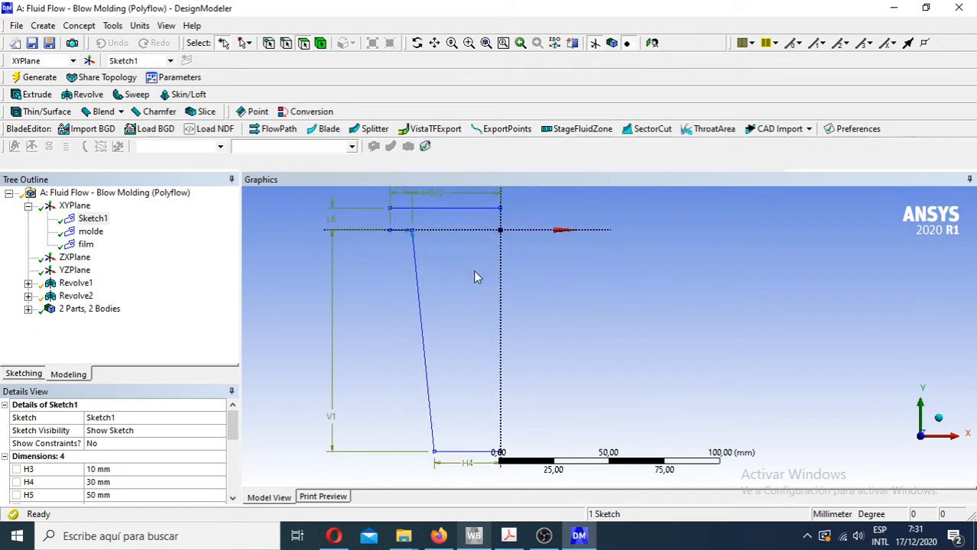
{"action": "mouse_move", "coordinate": [441, 274]}
{"action": "middle_mouse_down", "text": "ctrl"}
{"action": "mouse_move", "coordinate": [425, 298]}
{"action": "mouse_move", "coordinate": [417, 288]}
{"action": "middle_mouse_up", "text": "ctrl"}
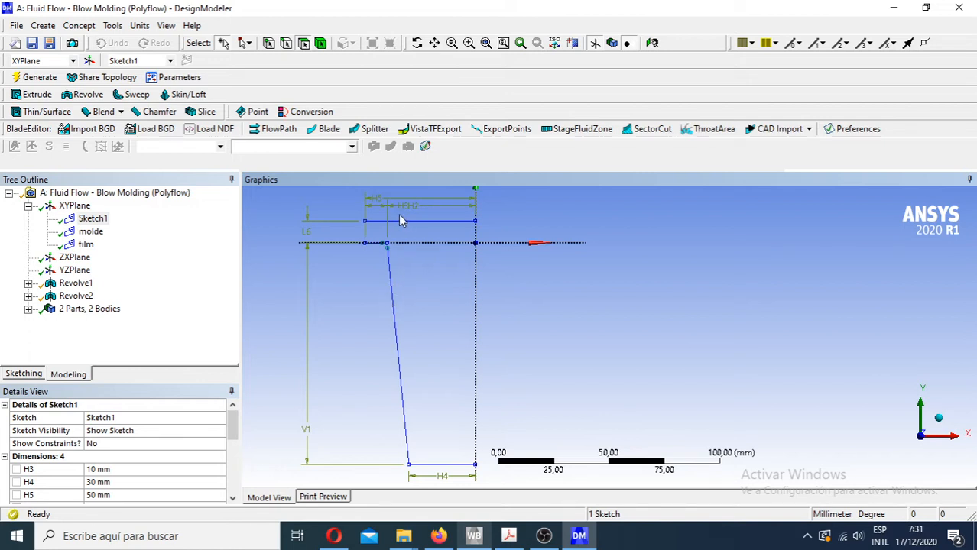
- Examine the highlighted Sketch1 profile, covering the film line, the mold rim and wall, and dimensions H2, H3, H4, H5, L6 and V1
{"action": "left_click", "coordinate": [92, 219]}
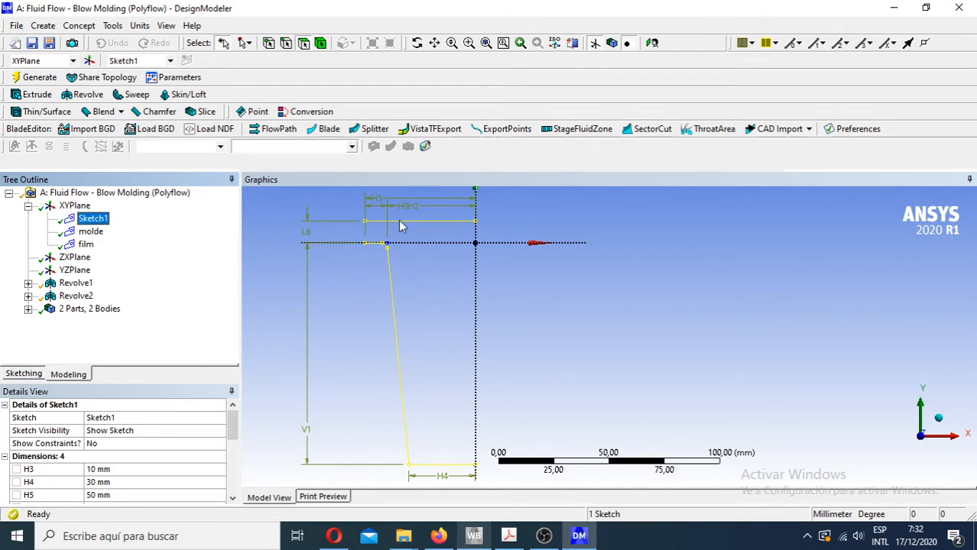
{"action": "scroll", "coordinate": [400, 235], "scroll_direction": "down", "scroll_amount": 4}
{"action": "scroll", "coordinate": [401, 238], "scroll_direction": "up", "scroll_amount": 5}
{"action": "mouse_move", "coordinate": [401, 239]}
{"action": "middle_mouse_down", "text": "ctrl"}
{"action": "mouse_move", "coordinate": [427, 310]}
{"action": "mouse_move", "coordinate": [388, 317]}
{"action": "mouse_move", "coordinate": [634, 338]}
{"action": "middle_mouse_up", "text": "ctrl"}
{"action": "scroll", "coordinate": [380, 278], "scroll_direction": "up", "scroll_amount": 4}
{"action": "scroll", "coordinate": [405, 292], "scroll_direction": "down", "scroll_amount": 3}
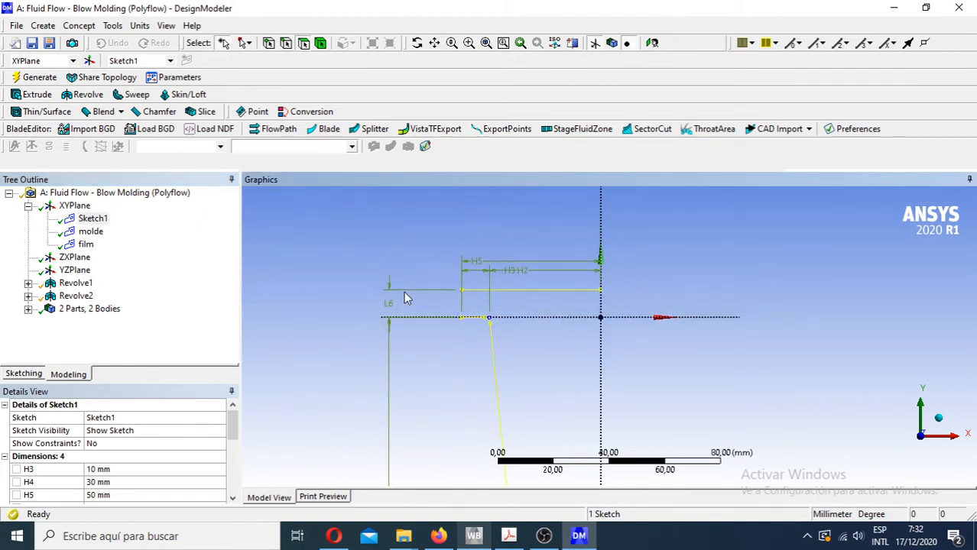
{"action": "scroll", "coordinate": [405, 292], "scroll_direction": "down", "scroll_amount": 3}
{"action": "middle_click_drag", "start_coordinate": [481, 342], "coordinate": [370, 213], "text": "ctrl"}
{"action": "scroll", "coordinate": [392, 348], "scroll_direction": "down", "scroll_amount": 1}
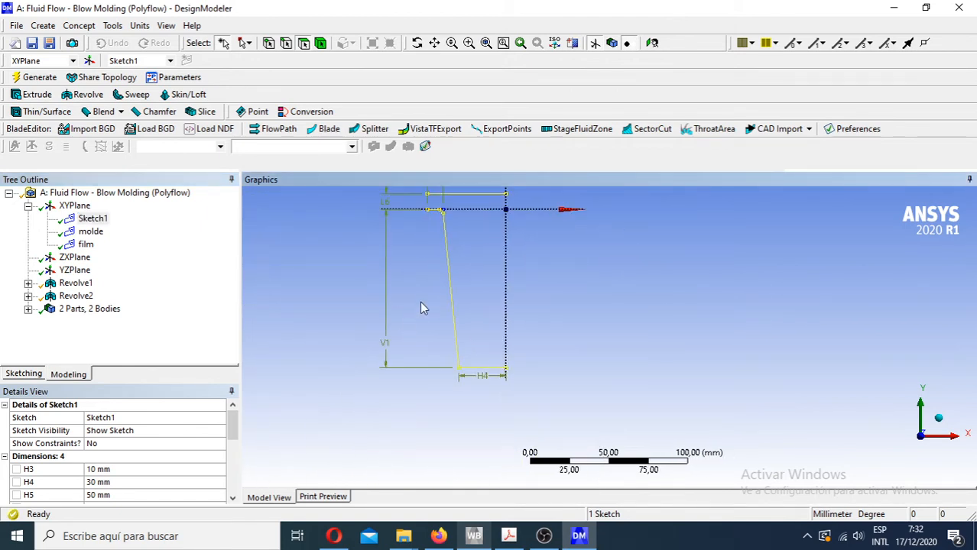
{"action": "mouse_move", "coordinate": [420, 301]}
{"action": "middle_mouse_down", "text": "ctrl"}
{"action": "mouse_move", "coordinate": [373, 322]}
{"action": "mouse_move", "coordinate": [364, 347]}
{"action": "mouse_move", "coordinate": [441, 343]}
{"action": "mouse_move", "coordinate": [470, 356]}
{"action": "middle_mouse_up", "text": "ctrl"}
{"action": "scroll", "coordinate": [392, 351], "scroll_direction": "up", "scroll_amount": 2}
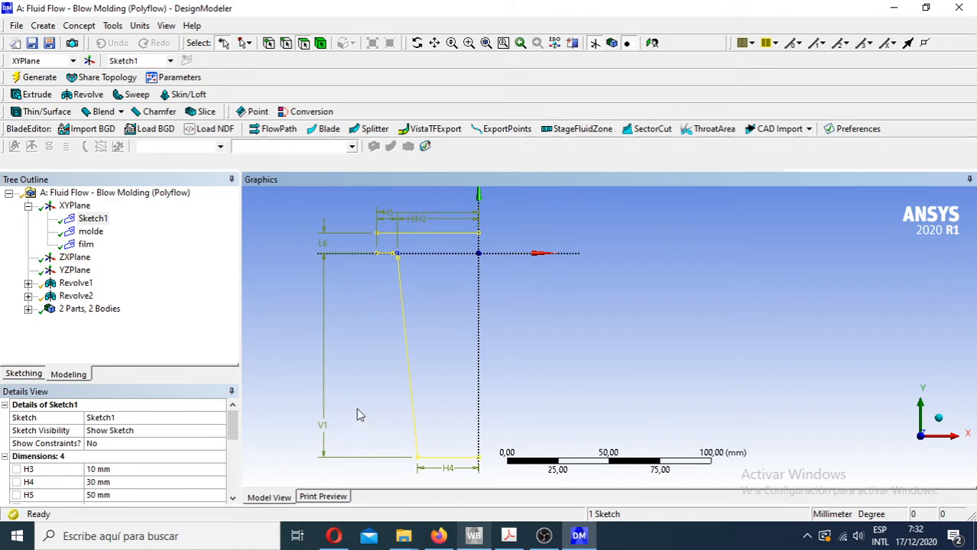
{"action": "scroll", "coordinate": [416, 222], "scroll_direction": "up", "scroll_amount": 3}
{"action": "middle_click_drag", "start_coordinate": [362, 267], "coordinate": [459, 374], "text": "ctrl"}
{"action": "scroll", "coordinate": [396, 280], "scroll_direction": "up", "scroll_amount": 4}
{"action": "middle_click_drag", "start_coordinate": [386, 297], "coordinate": [513, 385], "text": "ctrl"}
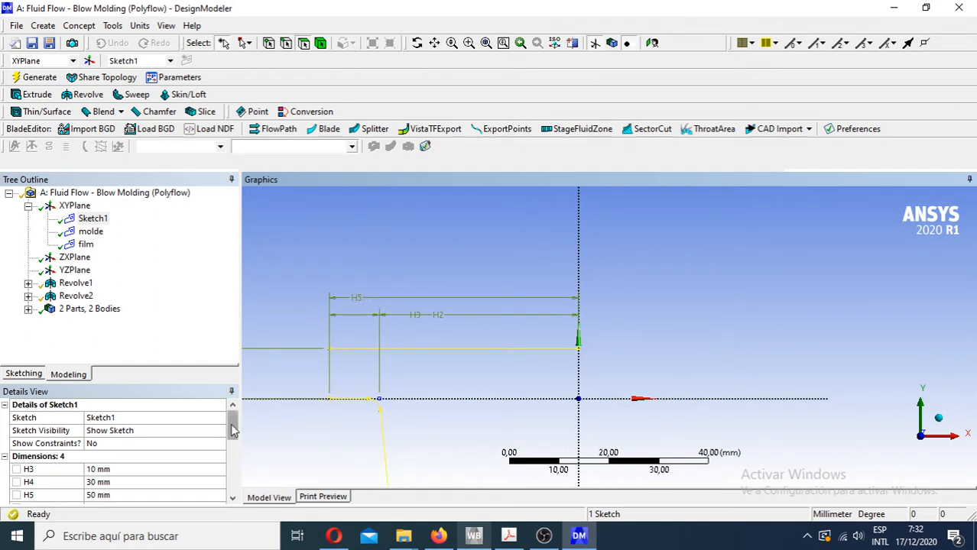
- Read the dimension values in the Sketch1 details and compare them with the mold and film profile
{"action": "mouse_move", "coordinate": [233, 430]}
{"action": "left_mouse_down"}
{"action": "mouse_move", "coordinate": [233, 452]}
{"action": "mouse_move", "coordinate": [230, 438]}
{"action": "left_mouse_up"}
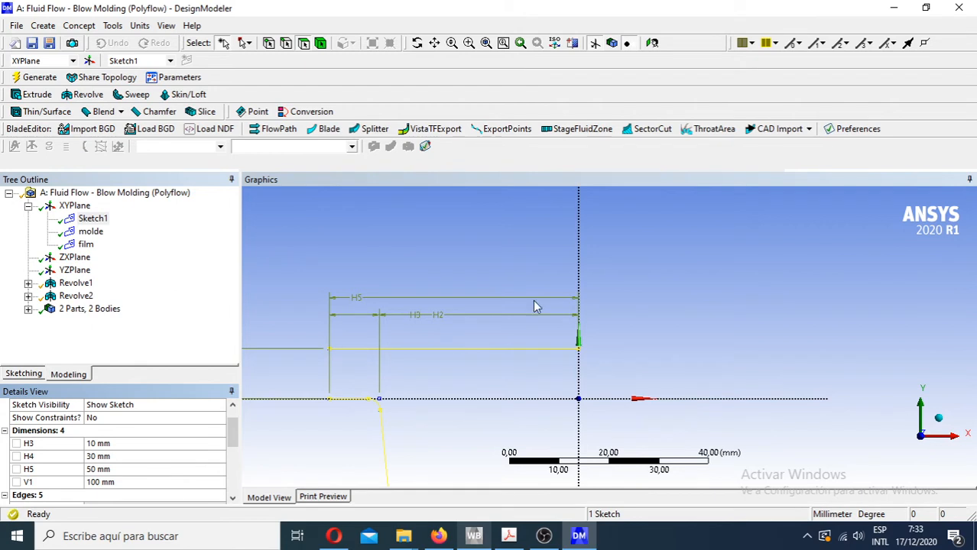
{"action": "scroll", "coordinate": [536, 302], "scroll_direction": "down", "scroll_amount": 5}
{"action": "middle_click_drag", "start_coordinate": [521, 441], "coordinate": [452, 309], "text": "ctrl"}
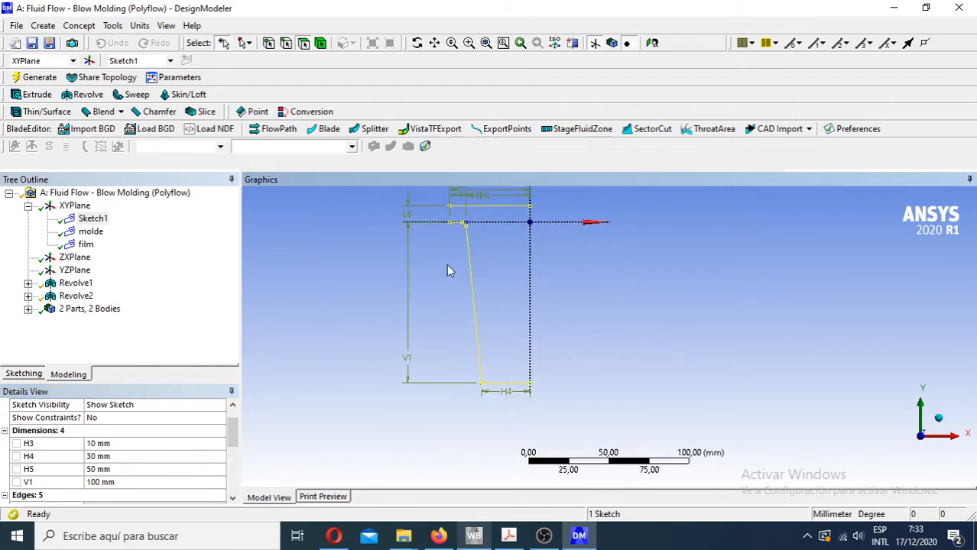
{"action": "middle_click_drag", "start_coordinate": [451, 272], "coordinate": [403, 321], "text": "ctrl"}
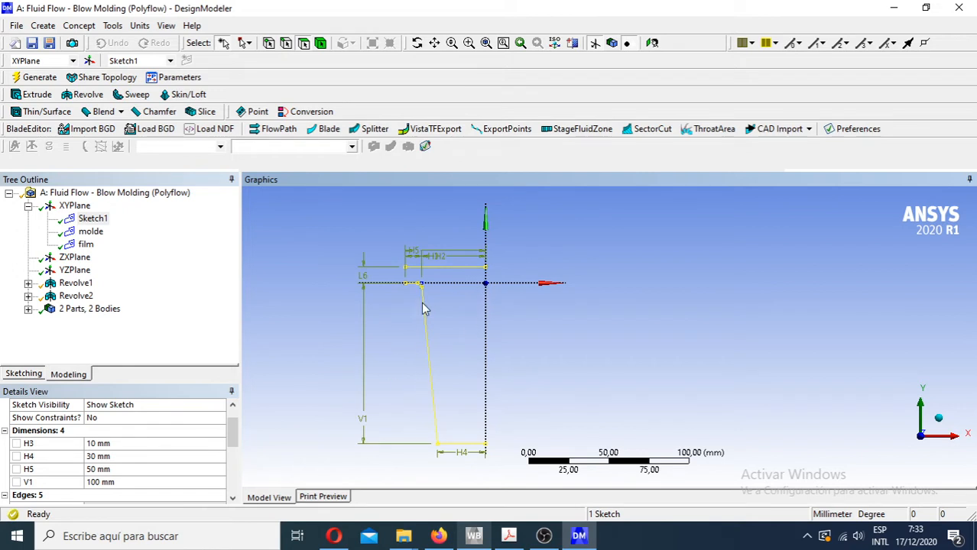
{"action": "scroll", "coordinate": [429, 250], "scroll_direction": "up", "scroll_amount": 4}
{"action": "middle_click_drag", "start_coordinate": [359, 281], "coordinate": [433, 347], "text": "ctrl"}
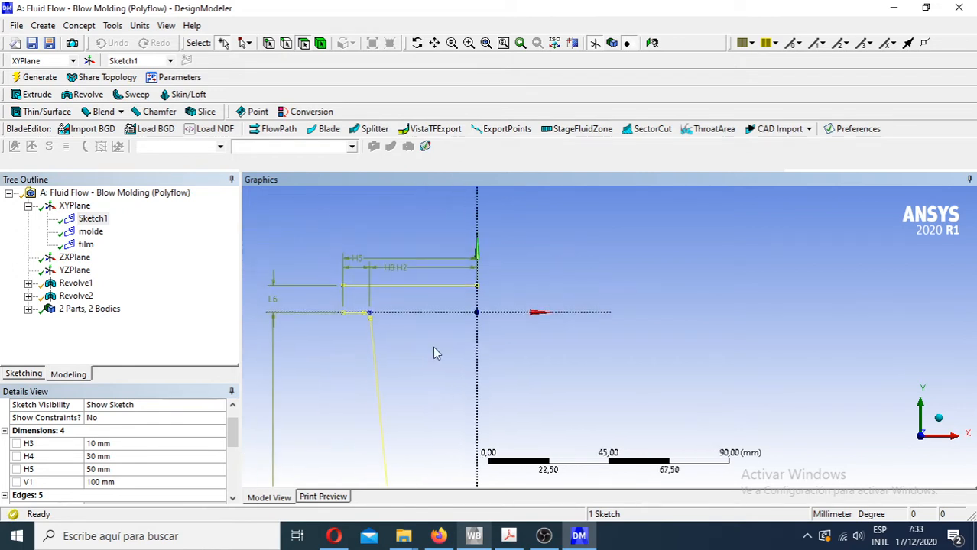
- Compare the film sketch with Sketch1 under XYPlane around the film line, the mold rim and dimensions H2, H3 and H5
{"action": "scroll", "coordinate": [350, 264], "scroll_direction": "down", "scroll_amount": 1}
{"action": "scroll", "coordinate": [362, 272], "scroll_direction": "up", "scroll_amount": 5}
{"action": "middle_click_drag", "start_coordinate": [337, 295], "coordinate": [419, 347], "text": "ctrl"}
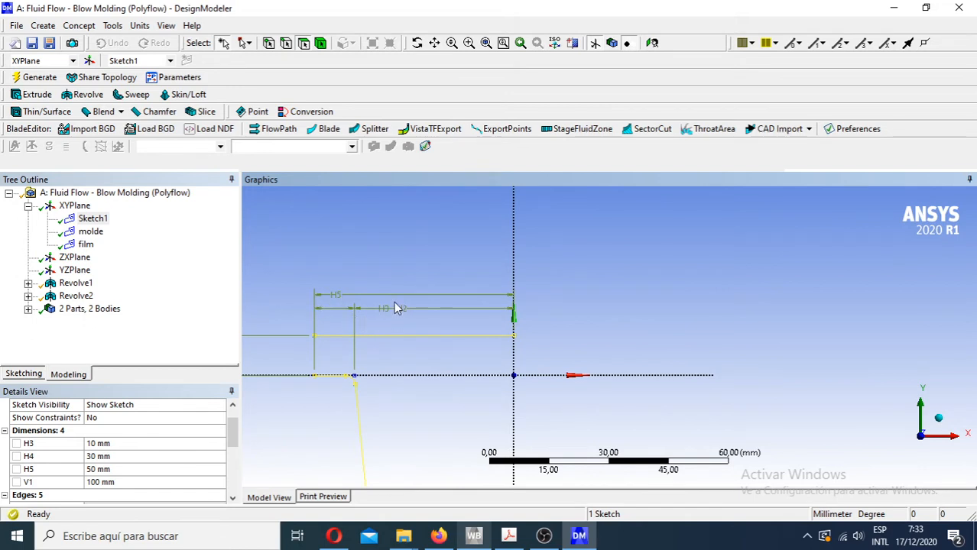
{"action": "scroll", "coordinate": [394, 301], "scroll_direction": "down", "scroll_amount": 1}
{"action": "middle_click_drag", "start_coordinate": [399, 384], "coordinate": [455, 315], "text": "ctrl"}
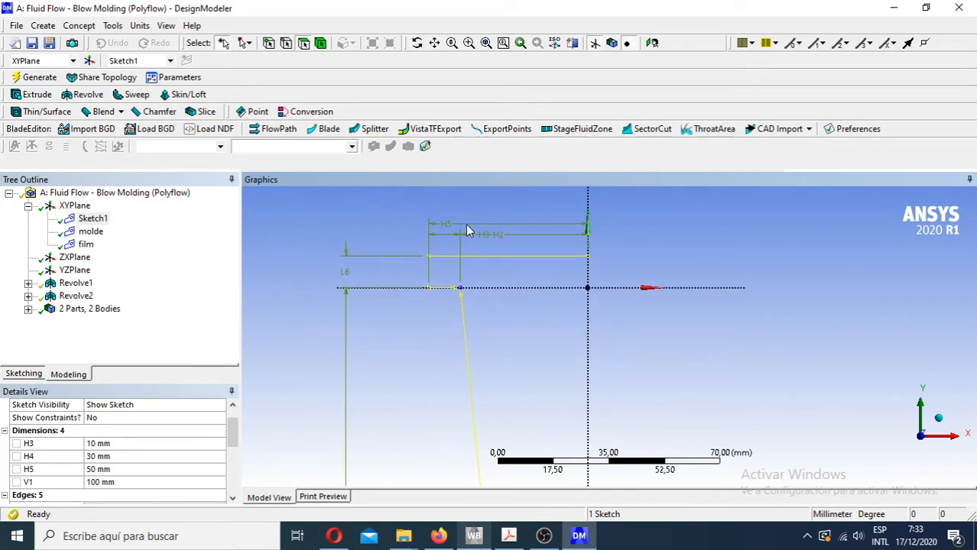
{"action": "left_click", "coordinate": [86, 245]}
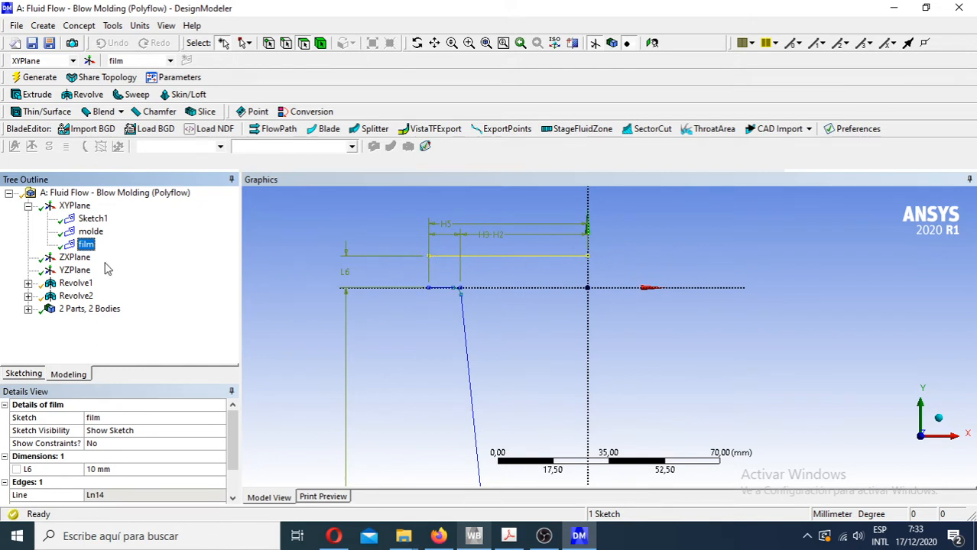
{"action": "left_click", "coordinate": [100, 221]}
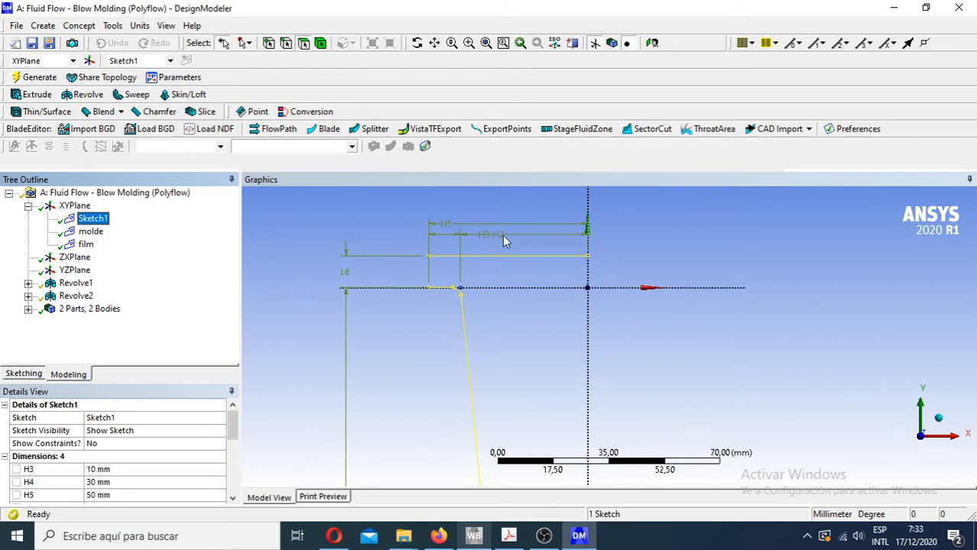
{"action": "scroll", "coordinate": [480, 256], "scroll_direction": "up", "scroll_amount": 2}
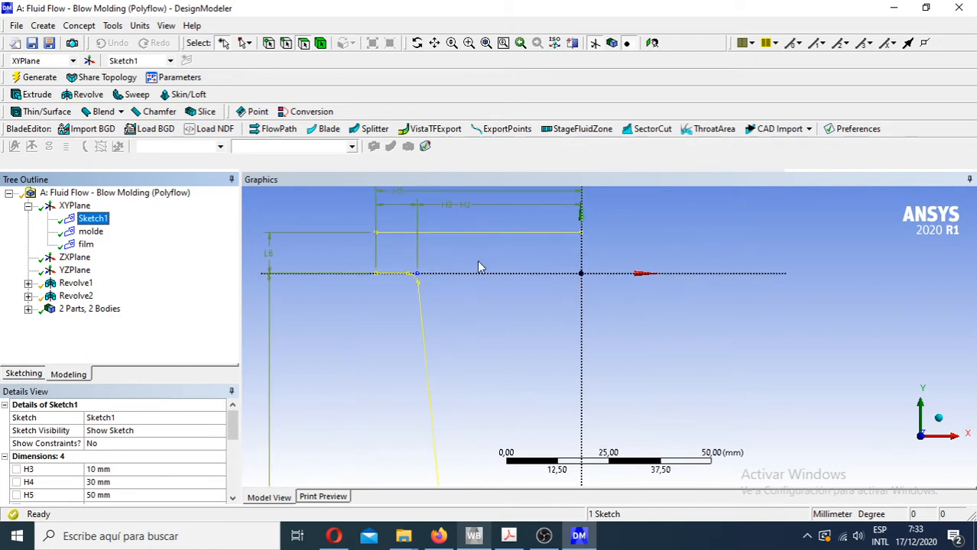
{"action": "mouse_move", "coordinate": [477, 260]}
{"action": "middle_mouse_down", "text": "ctrl"}
{"action": "mouse_move", "coordinate": [511, 363]}
{"action": "mouse_move", "coordinate": [552, 320]}
{"action": "middle_mouse_up", "text": "ctrl"}
{"action": "scroll", "coordinate": [475, 352], "scroll_direction": "up", "scroll_amount": 4}
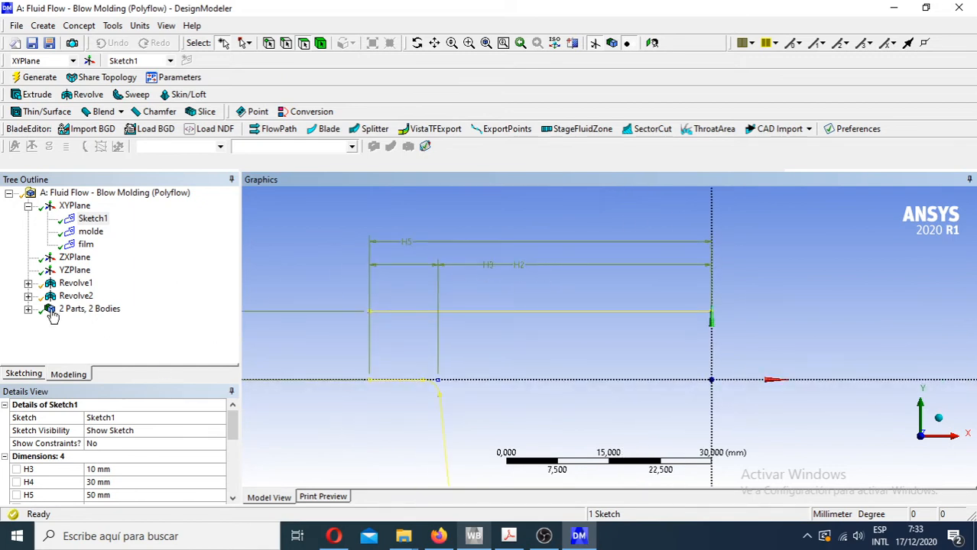
- Switch to sketching mode and inspect horizontal dimensions H2 and H3 at the mold rim
{"action": "left_click", "coordinate": [24, 374]}
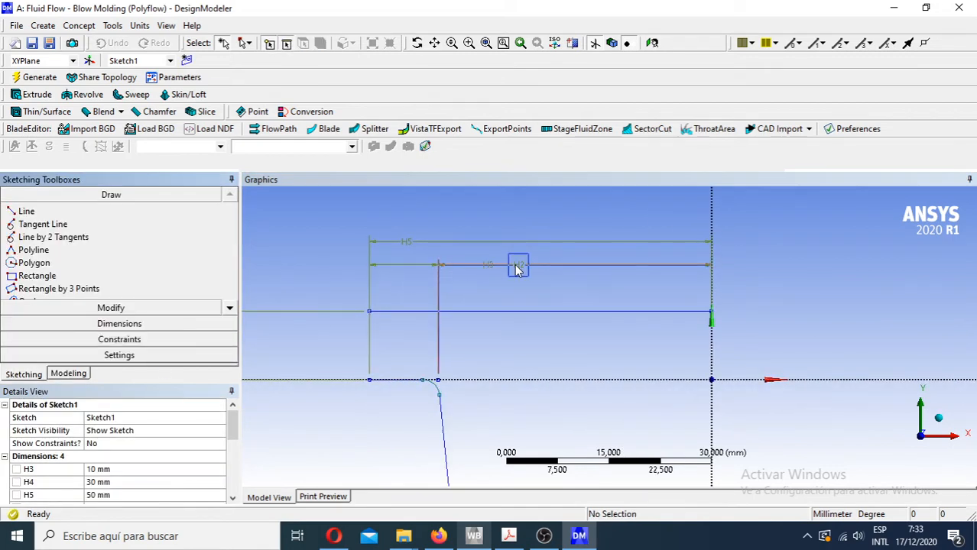
{"action": "left_click", "coordinate": [520, 275]}
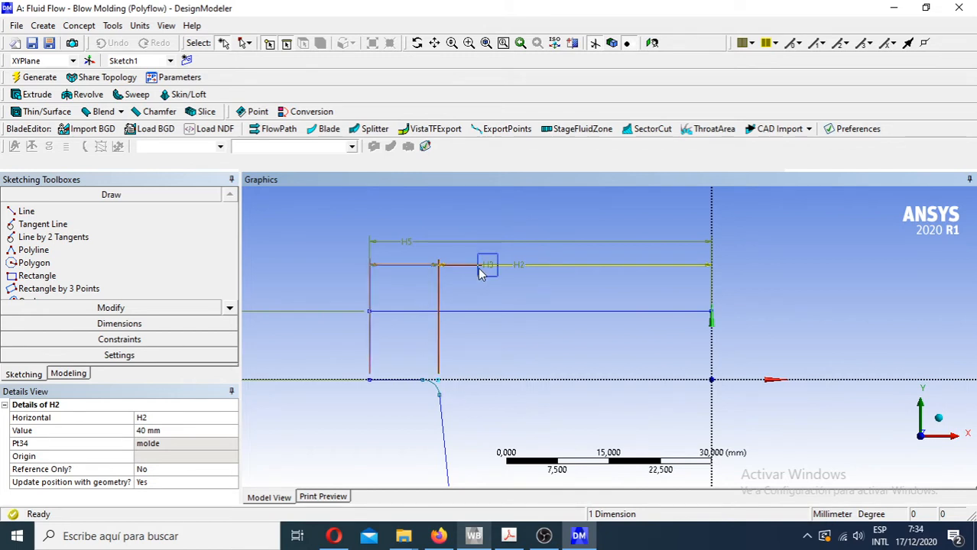
{"action": "left_click", "coordinate": [404, 270], "text": "ctrl"}
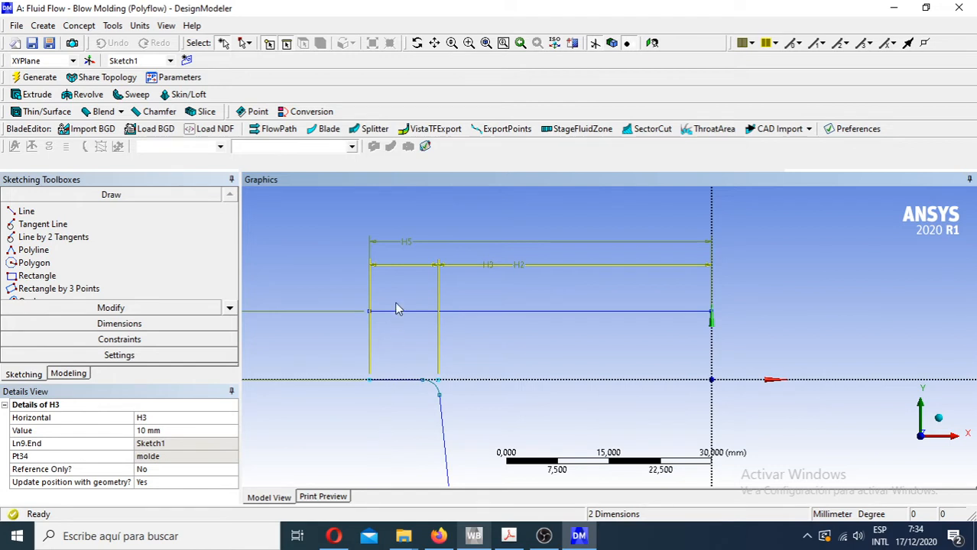
{"action": "left_click", "coordinate": [495, 272]}
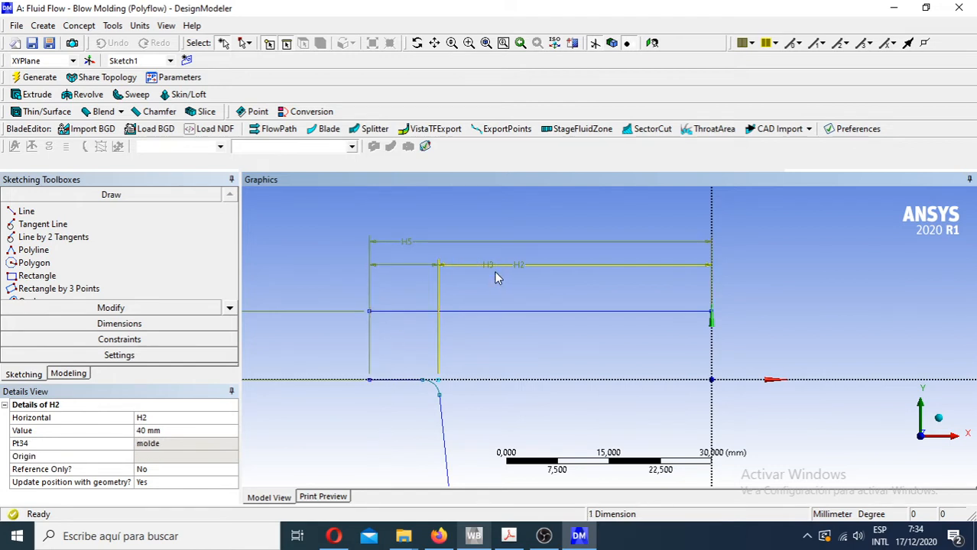
{"action": "left_click", "coordinate": [406, 267], "text": "ctrl"}
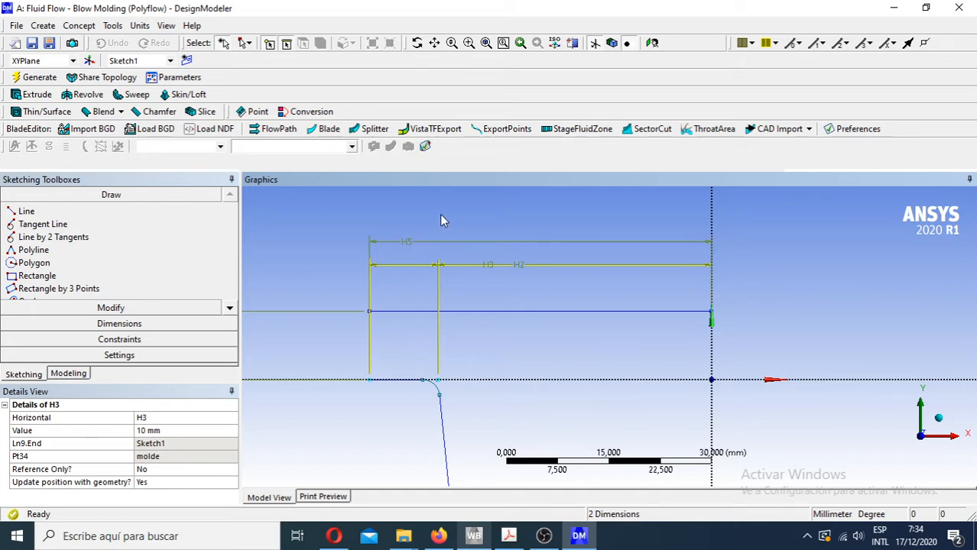
{"action": "left_click", "coordinate": [543, 535]}
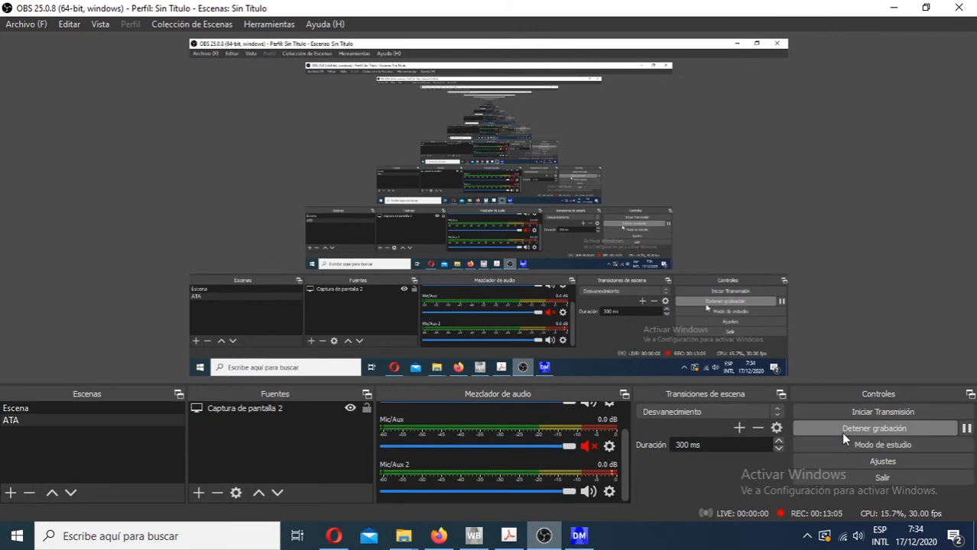
{"action": "left_click", "coordinate": [579, 536]}
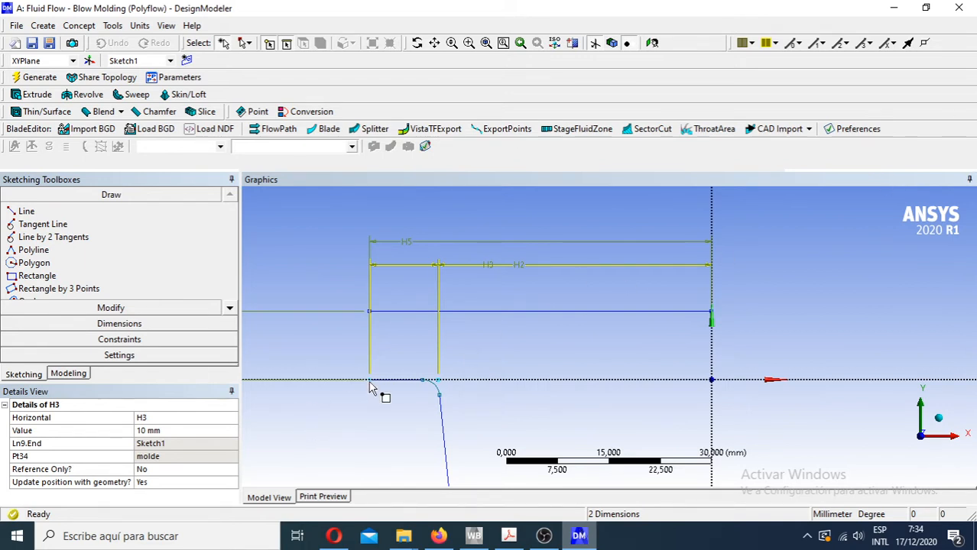
- Inspect dimension H5 of the film line and return to modeling mode
{"action": "left_click", "coordinate": [428, 386]}
{"action": "left_click", "coordinate": [409, 255]}
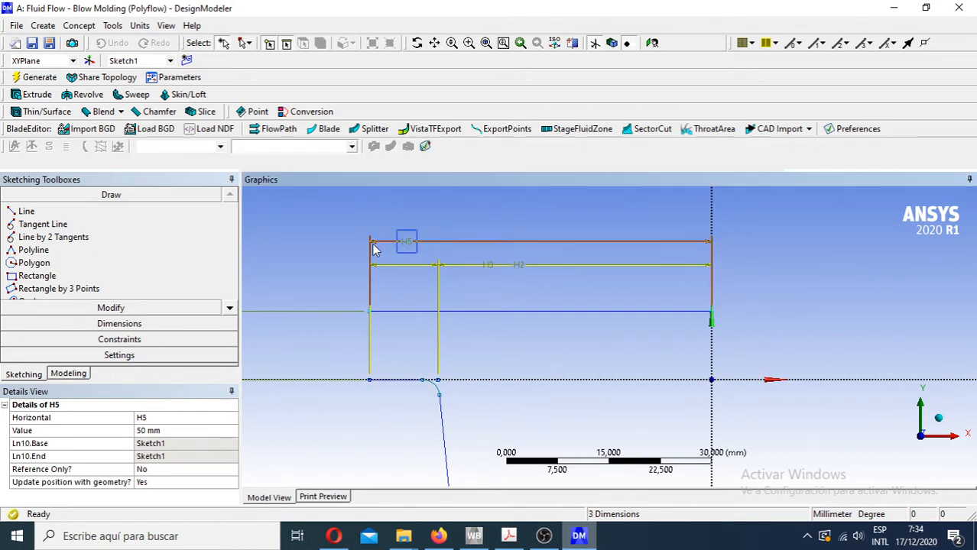
{"action": "left_click", "coordinate": [69, 373]}
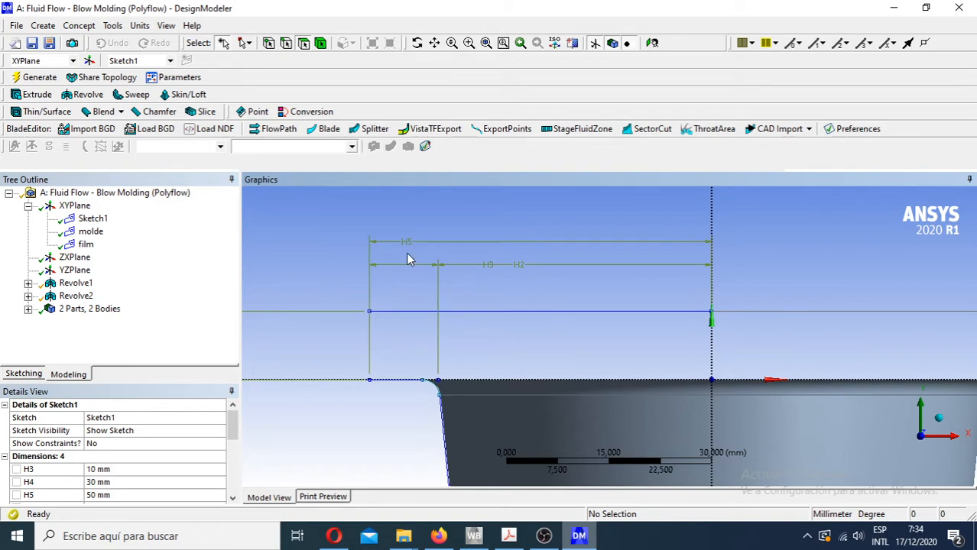
- Examine the whole cup profile in front view, covering the mold wall, base, film line and dimensions V1, H4 and L6
{"action": "scroll", "coordinate": [406, 252], "scroll_direction": "down", "scroll_amount": 4}
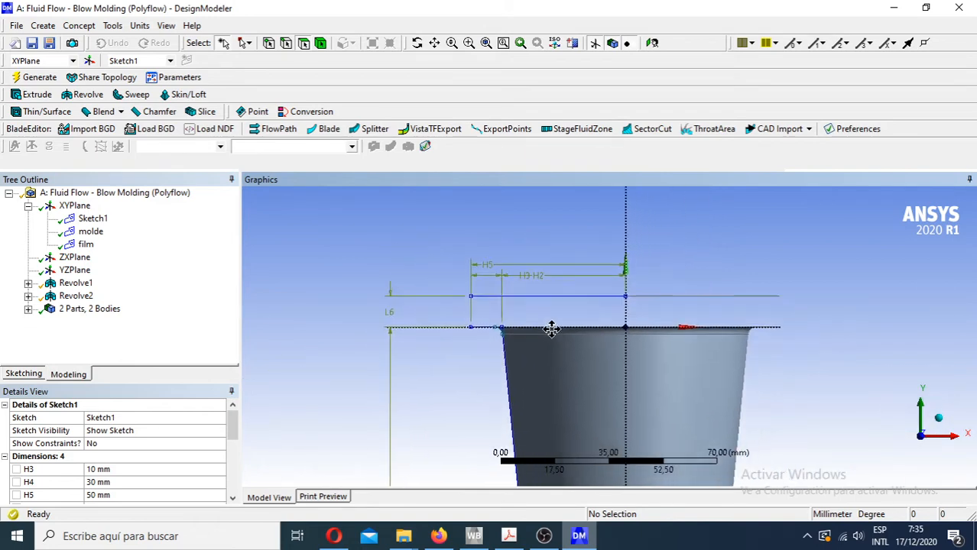
{"action": "scroll", "coordinate": [535, 335], "scroll_direction": "down", "scroll_amount": 3}
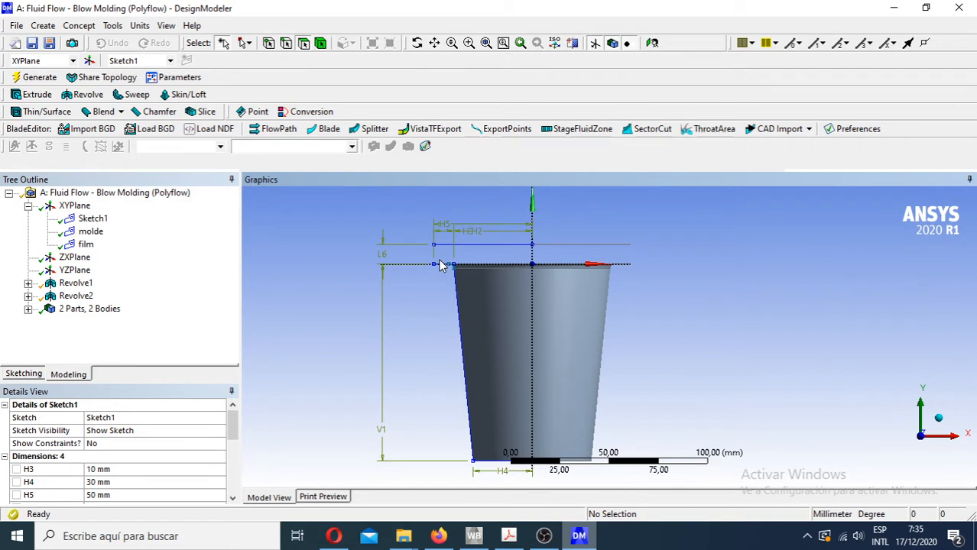
{"action": "middle_click_drag", "start_coordinate": [544, 345], "coordinate": [454, 349], "text": "ctrl"}
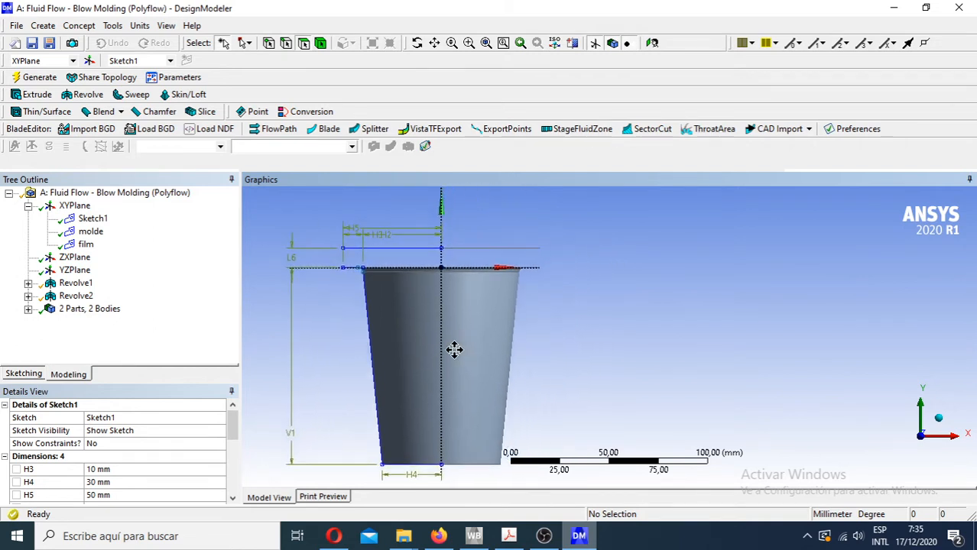
{"action": "scroll", "coordinate": [427, 358], "scroll_direction": "up", "scroll_amount": 2}
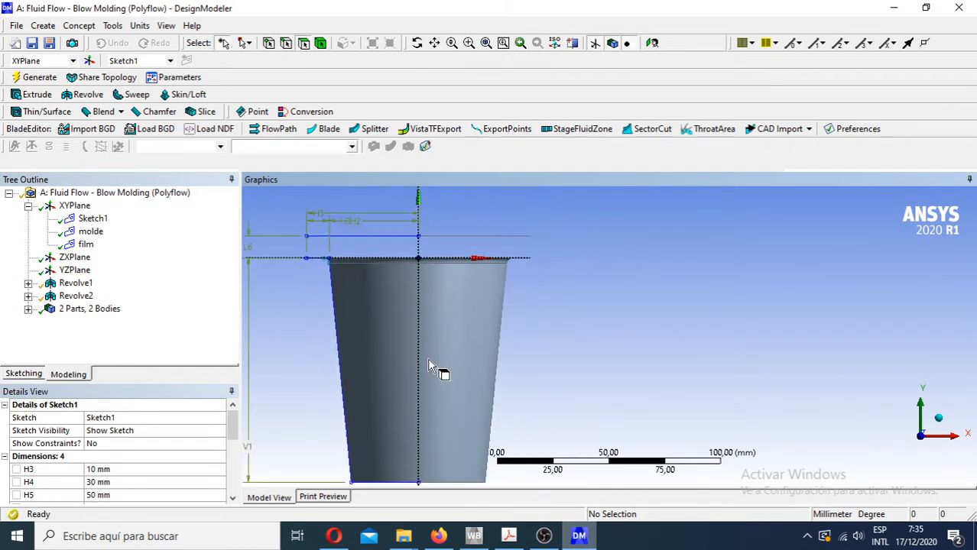
{"action": "scroll", "coordinate": [427, 358], "scroll_direction": "down", "scroll_amount": 2}
{"action": "middle_click_drag", "start_coordinate": [398, 371], "coordinate": [395, 353], "text": "ctrl"}
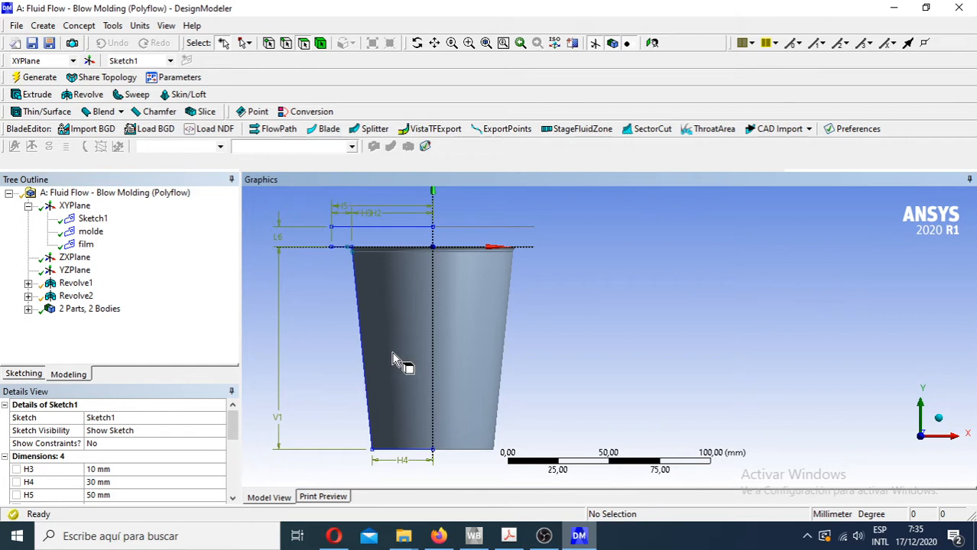
{"action": "scroll", "coordinate": [311, 264], "scroll_direction": "up", "scroll_amount": 1}
{"action": "scroll", "coordinate": [311, 264], "scroll_direction": "down", "scroll_amount": 1}
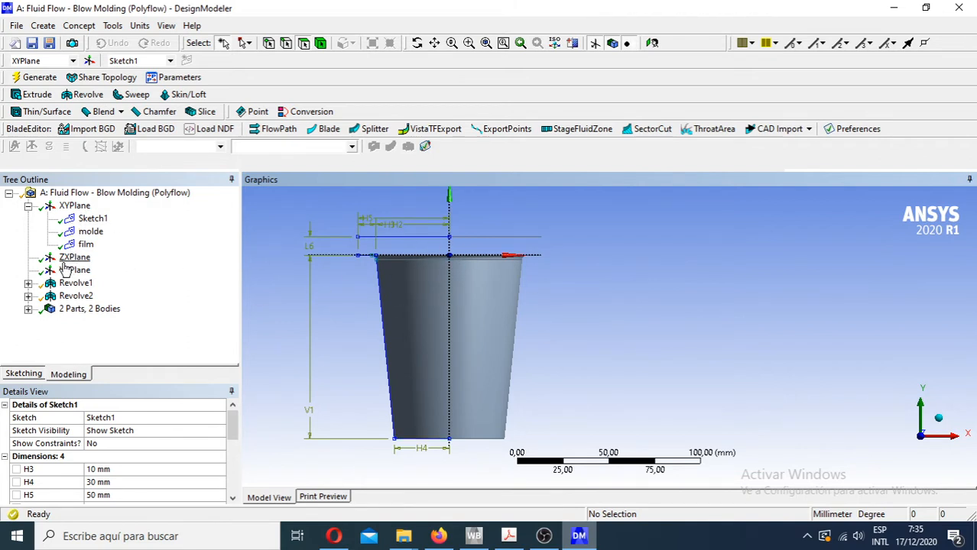
- Highlight the molde and film sketches in turn and inspect the Revolve1 feature on the 3D cup
{"action": "left_click", "coordinate": [86, 232]}
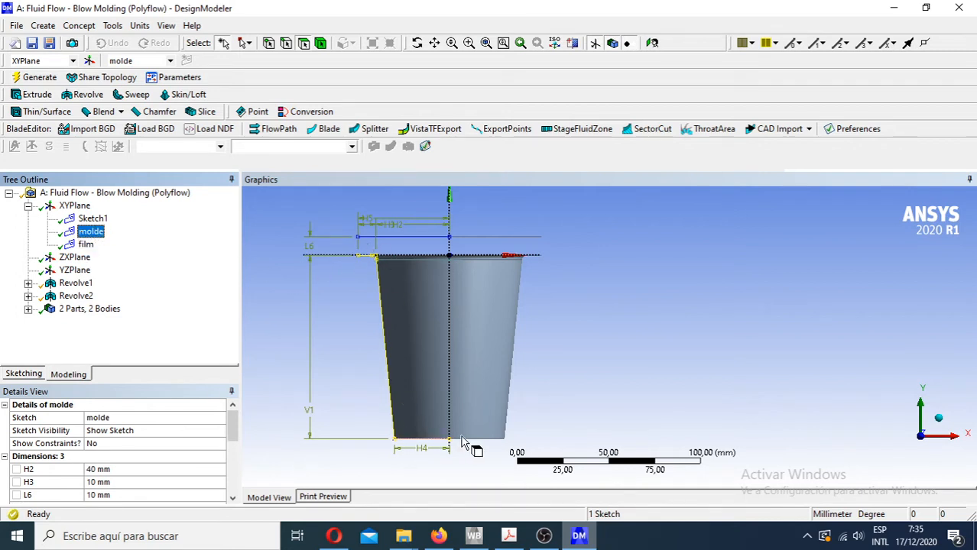
{"action": "left_click", "coordinate": [85, 245]}
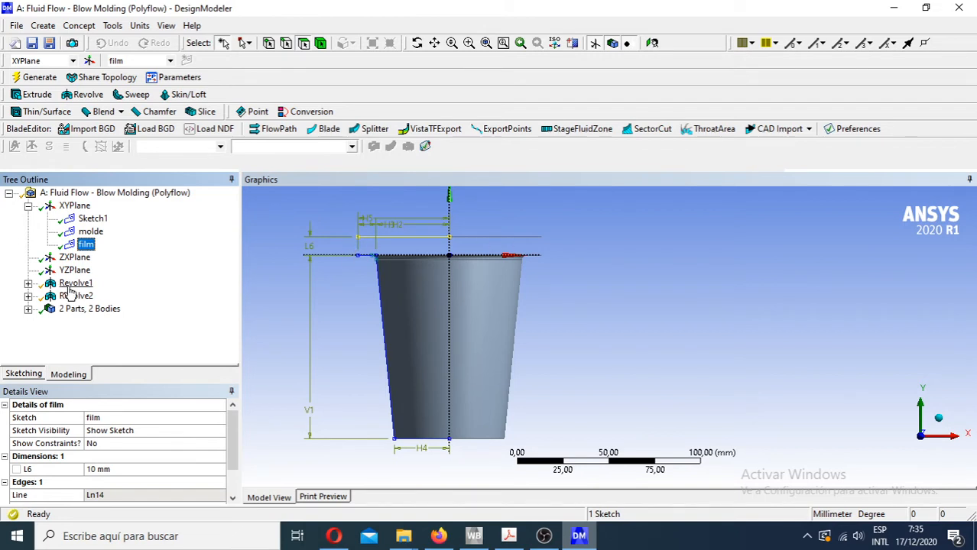
{"action": "left_click", "coordinate": [77, 285]}
{"action": "middle_click_drag", "start_coordinate": [341, 351], "coordinate": [381, 338]}
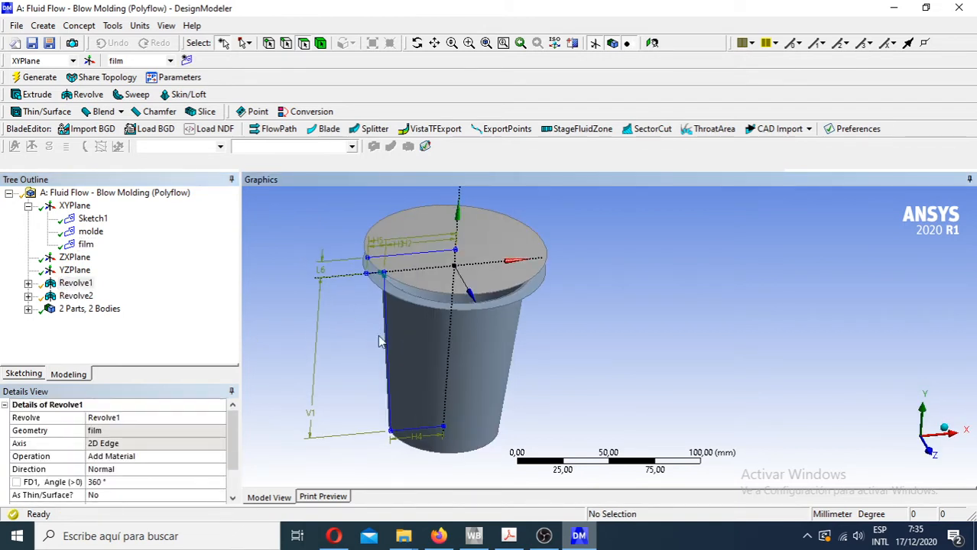
- Hide the plane display, highlight each of the two surface bodies, and review the Revolve1 details
{"action": "left_click", "coordinate": [594, 45]}
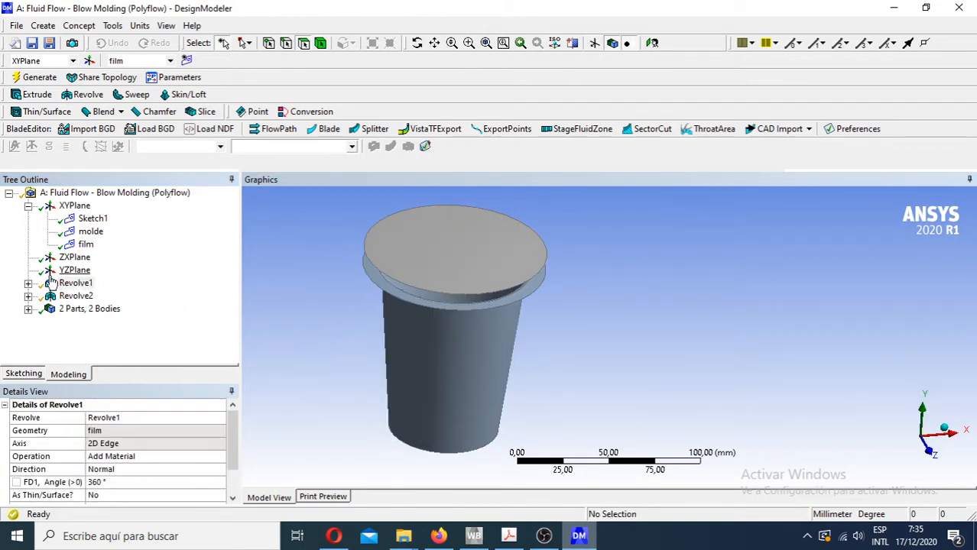
{"action": "left_click", "coordinate": [76, 283]}
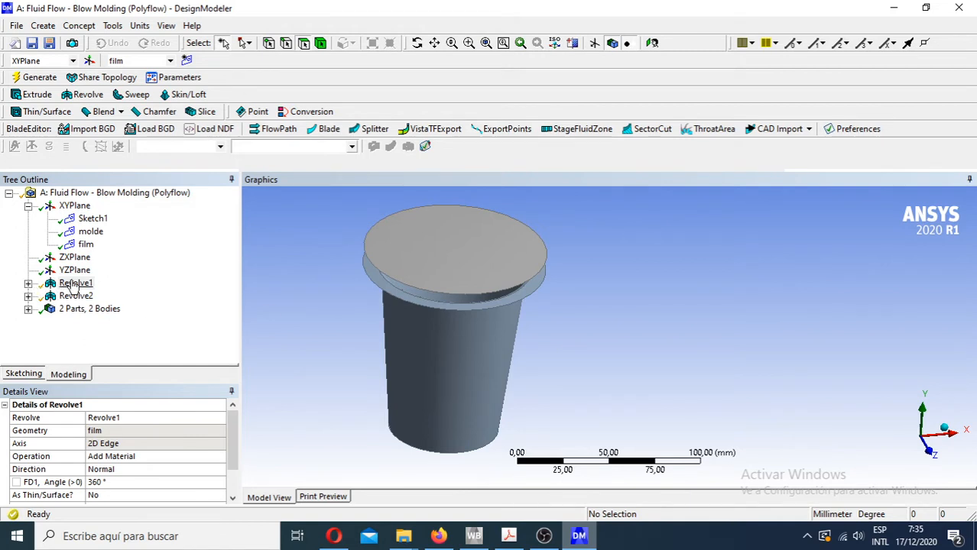
{"action": "left_click", "coordinate": [27, 309]}
{"action": "left_click", "coordinate": [102, 322]}
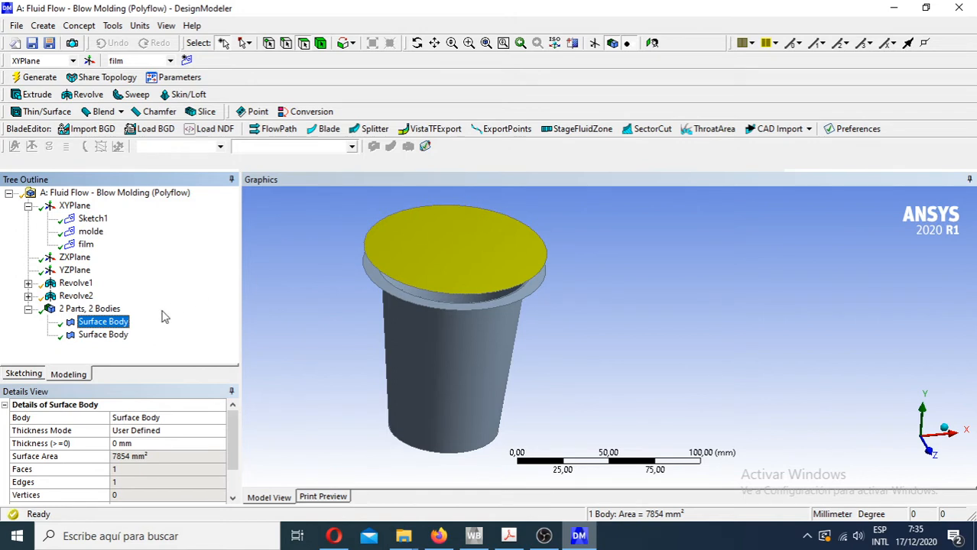
{"action": "left_click", "coordinate": [103, 334]}
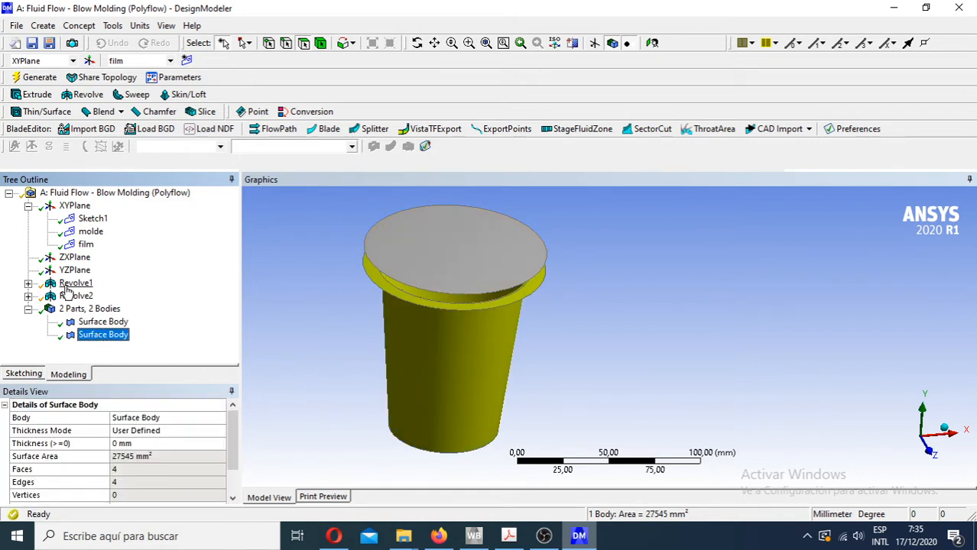
{"action": "left_click", "coordinate": [73, 284]}
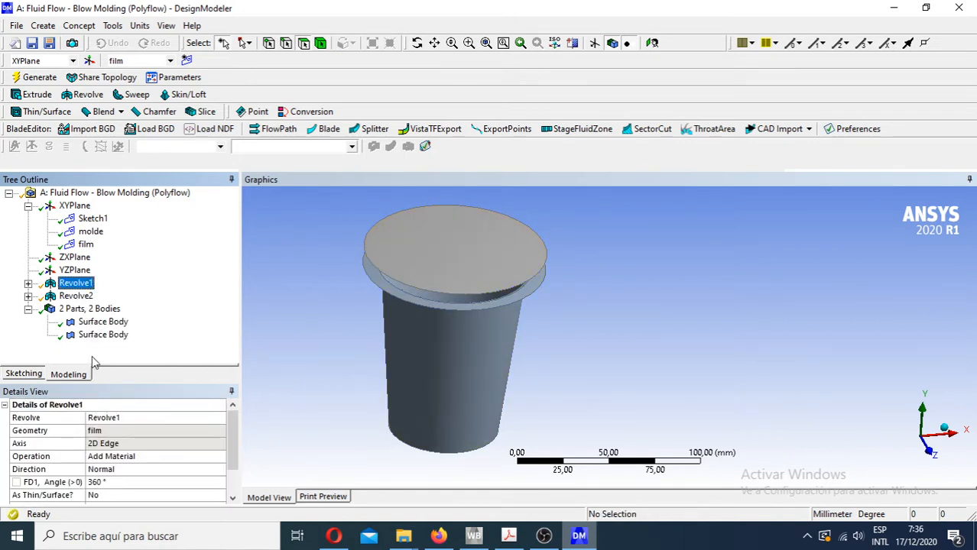
{"action": "mouse_move", "coordinate": [233, 430]}
{"action": "left_mouse_down"}
{"action": "mouse_move", "coordinate": [234, 440]}
{"action": "mouse_move", "coordinate": [232, 422]}
{"action": "left_mouse_up"}
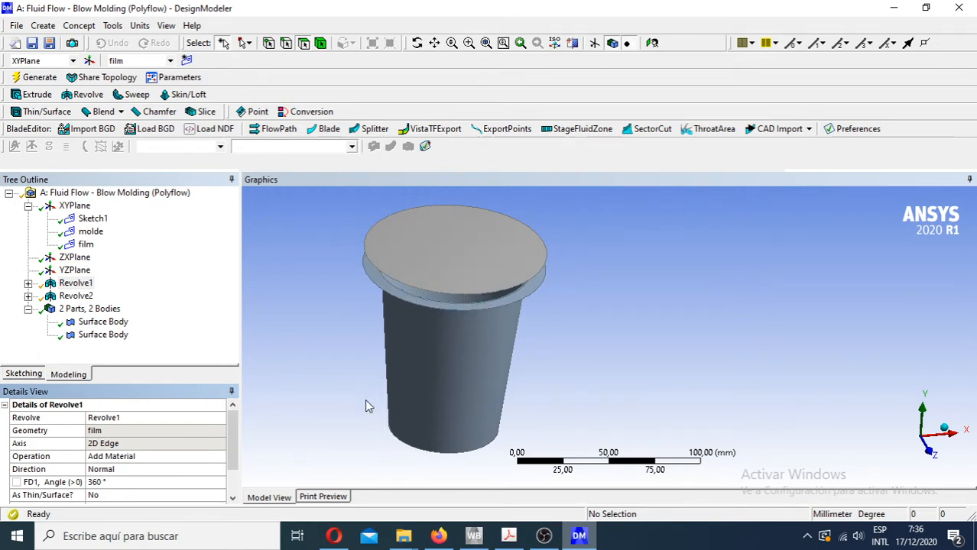
- Collapse the bodies and XYPlane branches of the model tree and close DesignModeler
{"action": "left_click", "coordinate": [28, 309]}
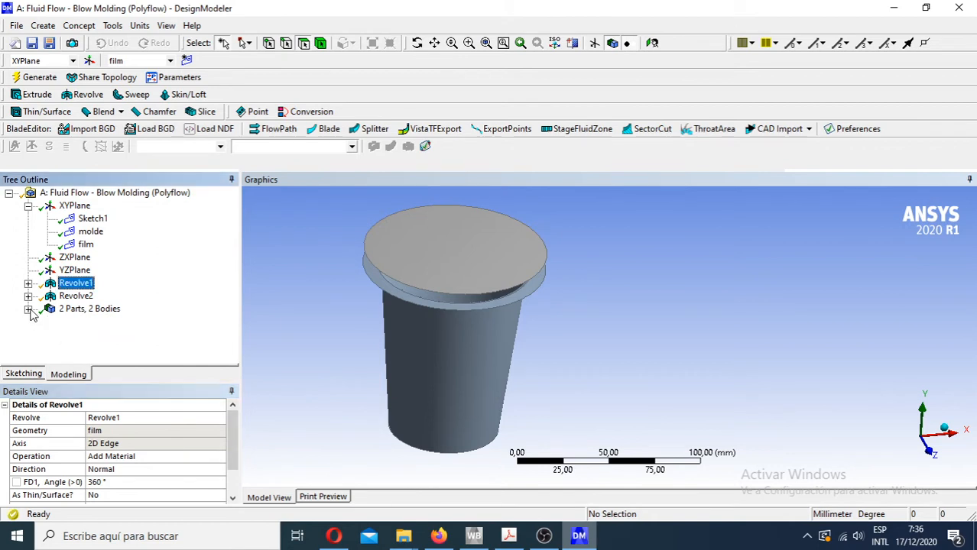
{"action": "left_click", "coordinate": [28, 207]}
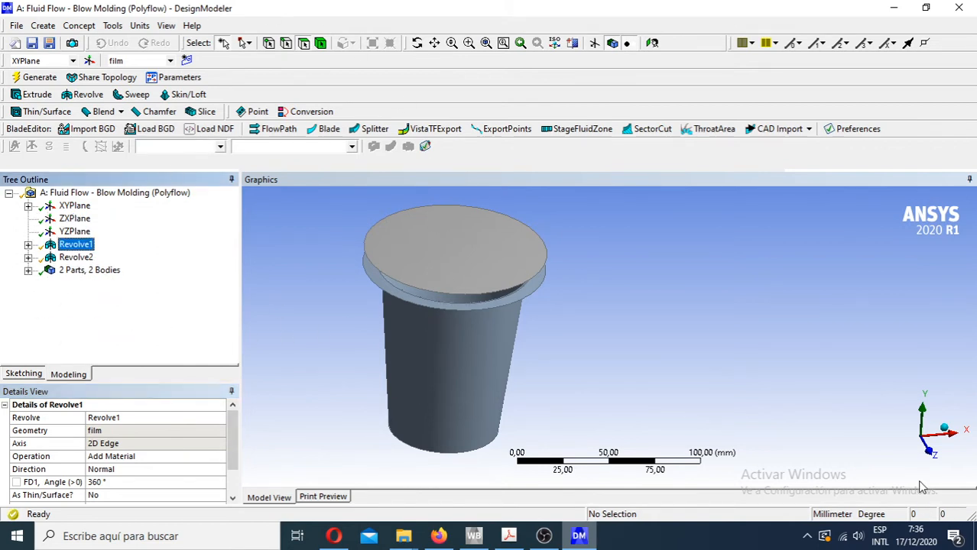
{"action": "left_click", "coordinate": [927, 455]}
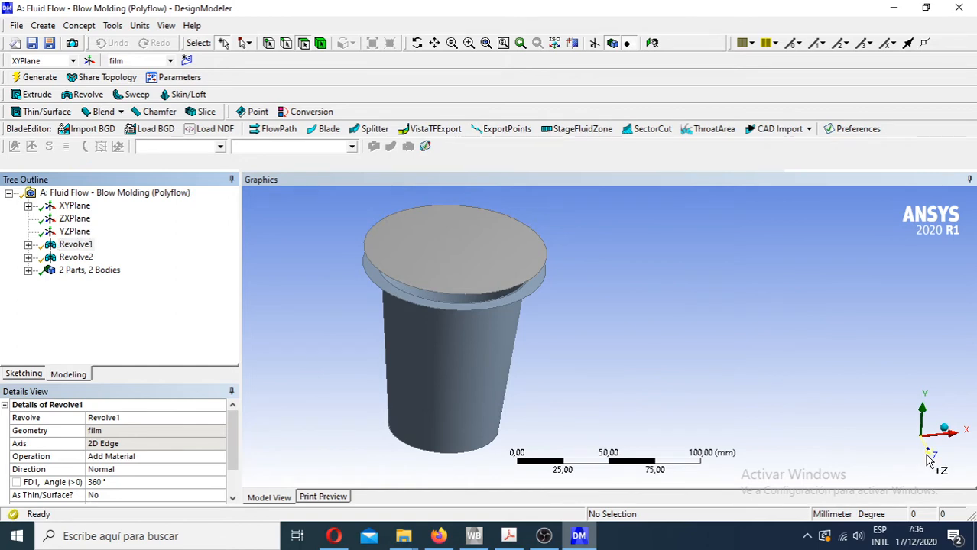
{"action": "left_click", "coordinate": [956, 10]}
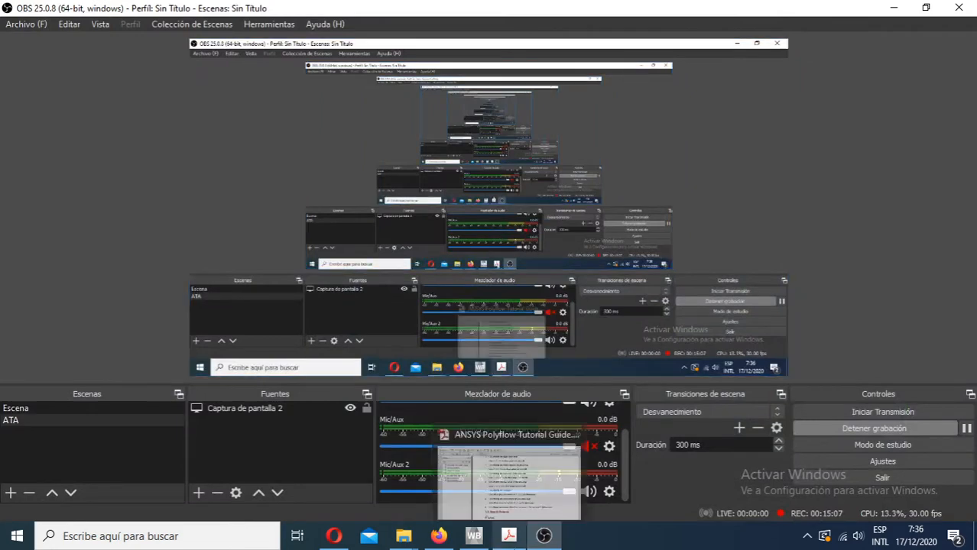
- Switch to Workbench and open the mesh of the first Fluid Flow - Blow Molding (Polyflow) system in Meshing
{"action": "left_click", "coordinate": [474, 537]}
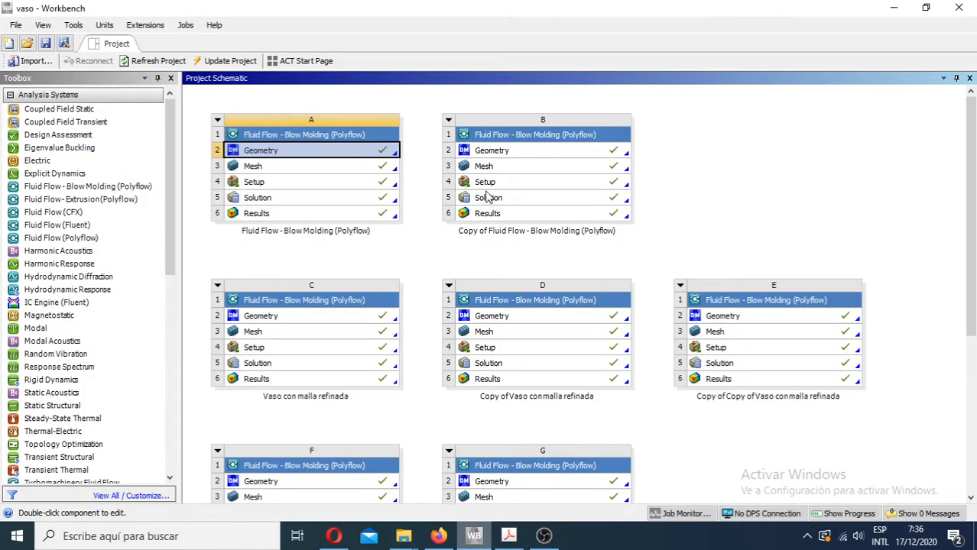
{"action": "double_click", "coordinate": [361, 169]}
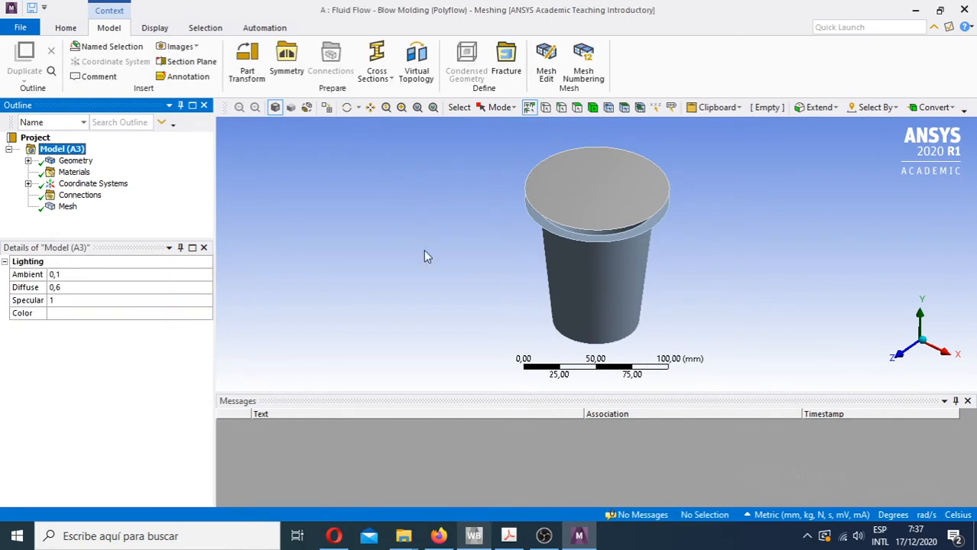
- Check the installed release in the About ANSYS Workbench details, highlighting the Academic Student 2020 R1 line, and close them
{"action": "left_click", "coordinate": [474, 536]}
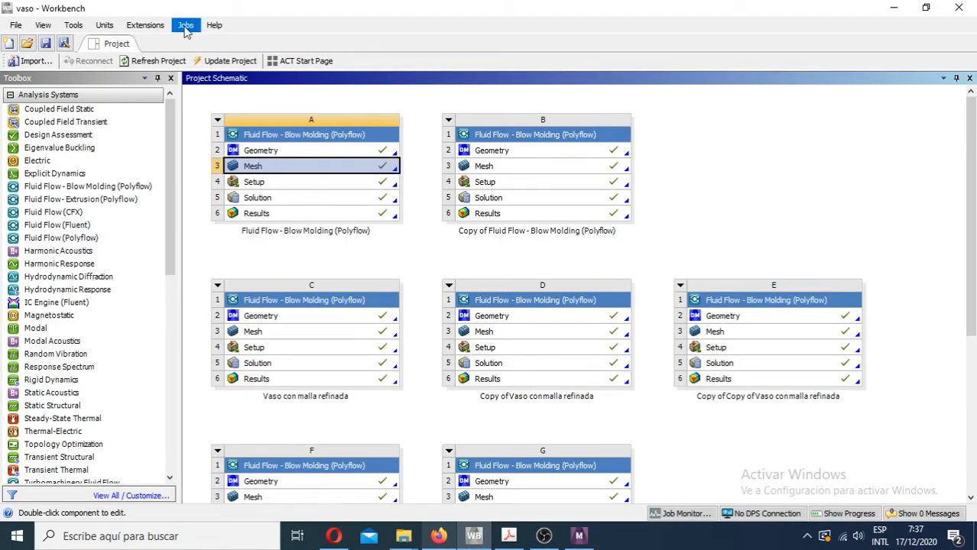
{"action": "left_click", "coordinate": [212, 26]}
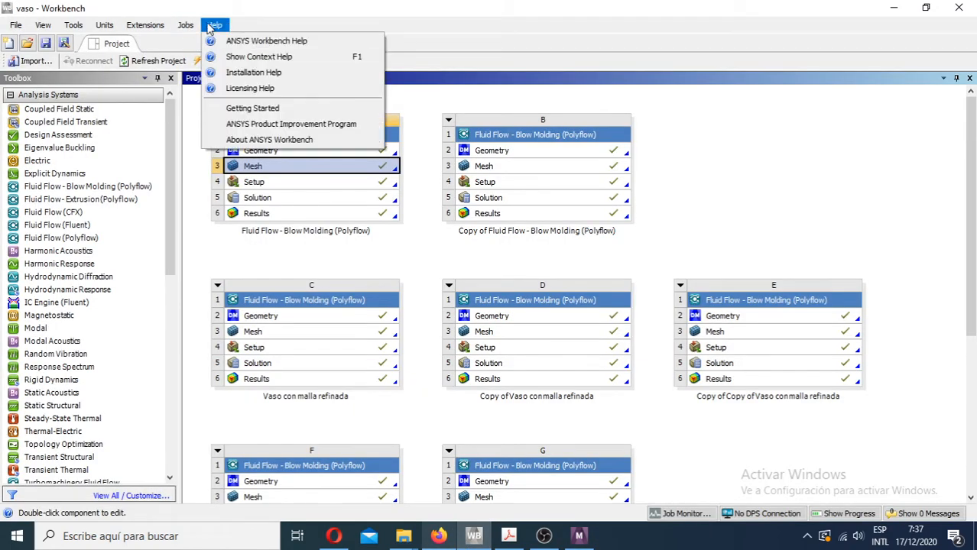
{"action": "left_click", "coordinate": [239, 141]}
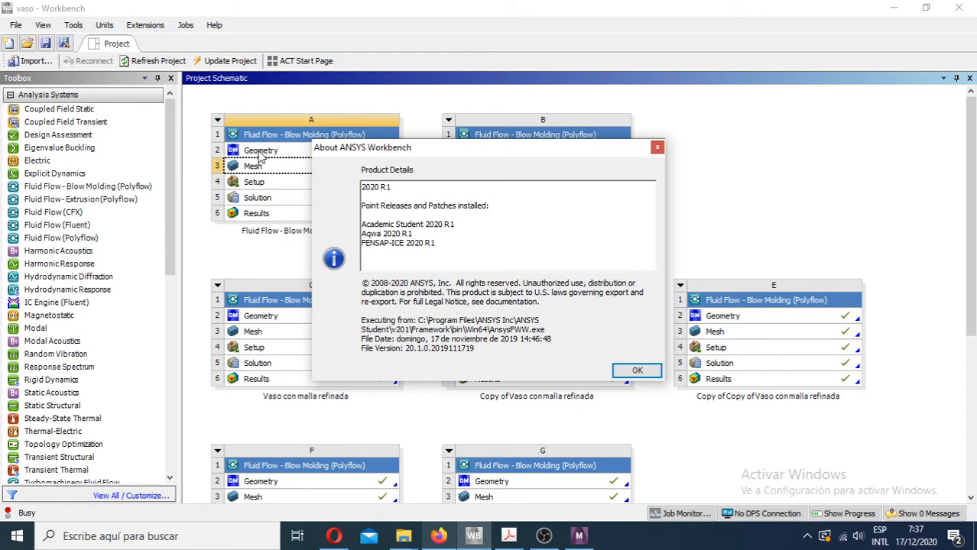
{"action": "triple_click", "coordinate": [363, 228]}
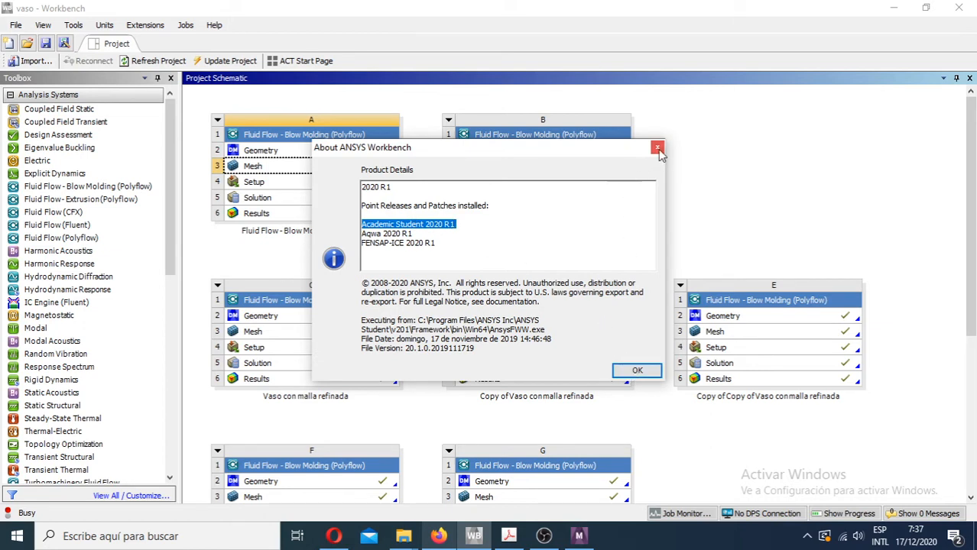
{"action": "left_click", "coordinate": [638, 371]}
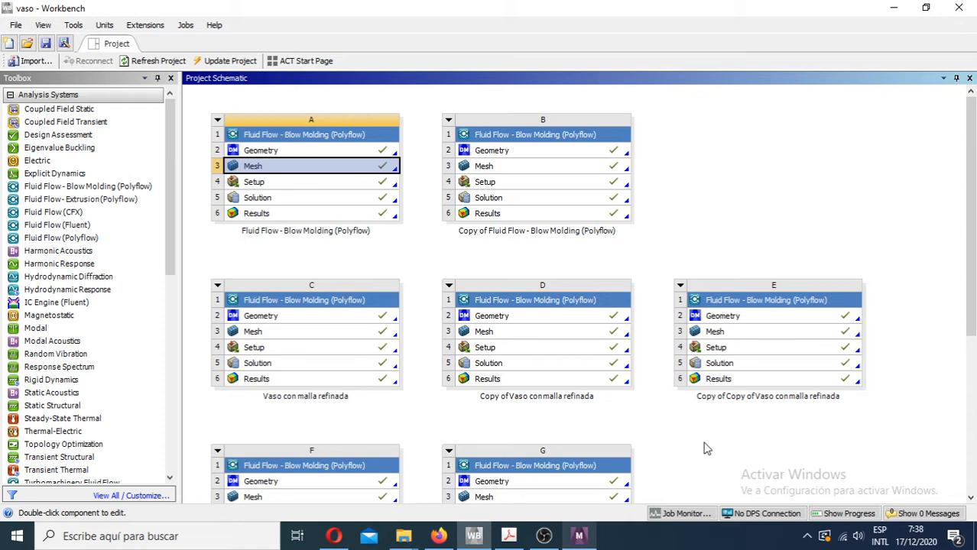
- Return to Meshing, display the mesh on the model, expand the geometry branch and inspect the film mesh
{"action": "left_click", "coordinate": [581, 537]}
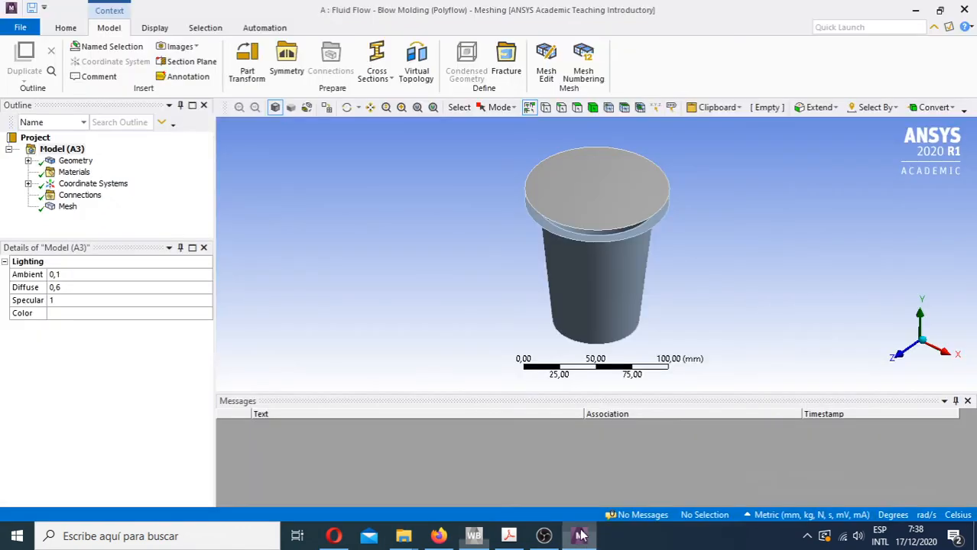
{"action": "left_click", "coordinate": [62, 213]}
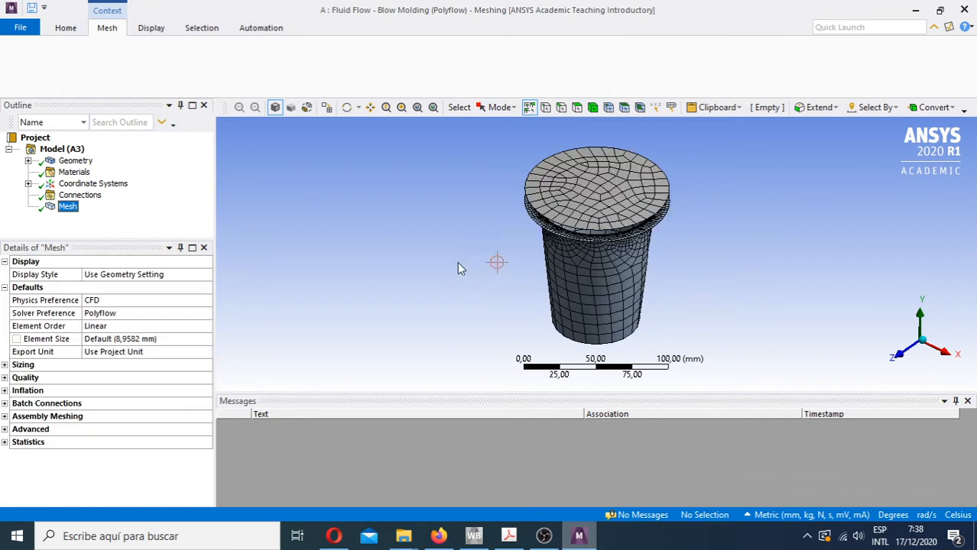
{"action": "left_click", "coordinate": [28, 161]}
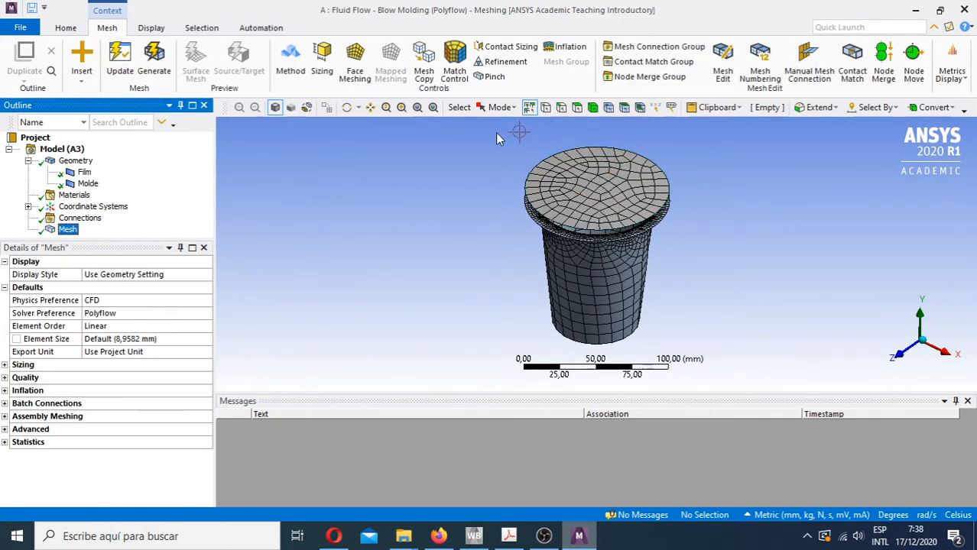
{"action": "right_click_drag", "start_coordinate": [501, 136], "coordinate": [746, 255]}
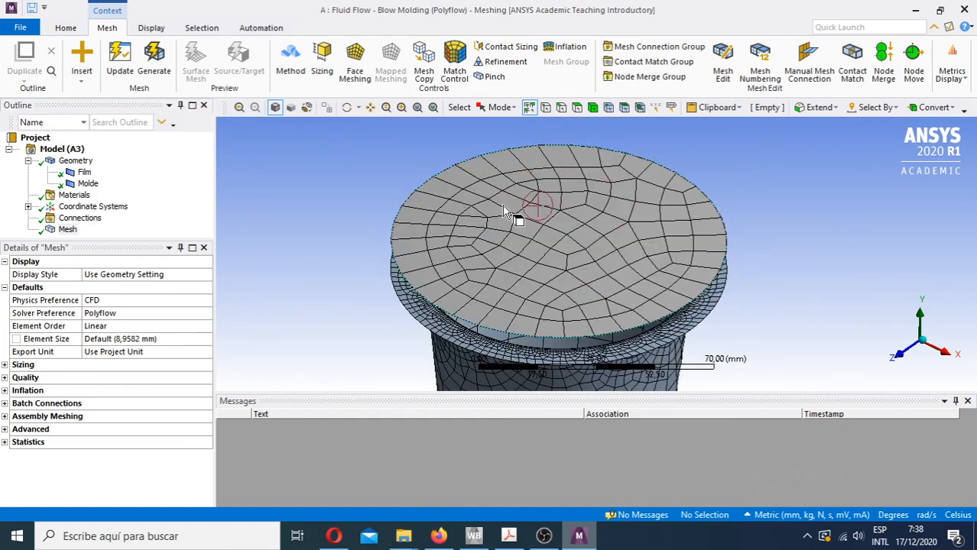
{"action": "scroll", "coordinate": [540, 258], "scroll_direction": "down", "scroll_amount": 8}
{"action": "middle_click_drag", "start_coordinate": [544, 275], "coordinate": [535, 246]}
- Hide the Film body and display the mesh on the mold alone, looking into the cup opening
{"action": "left_click", "coordinate": [84, 172]}
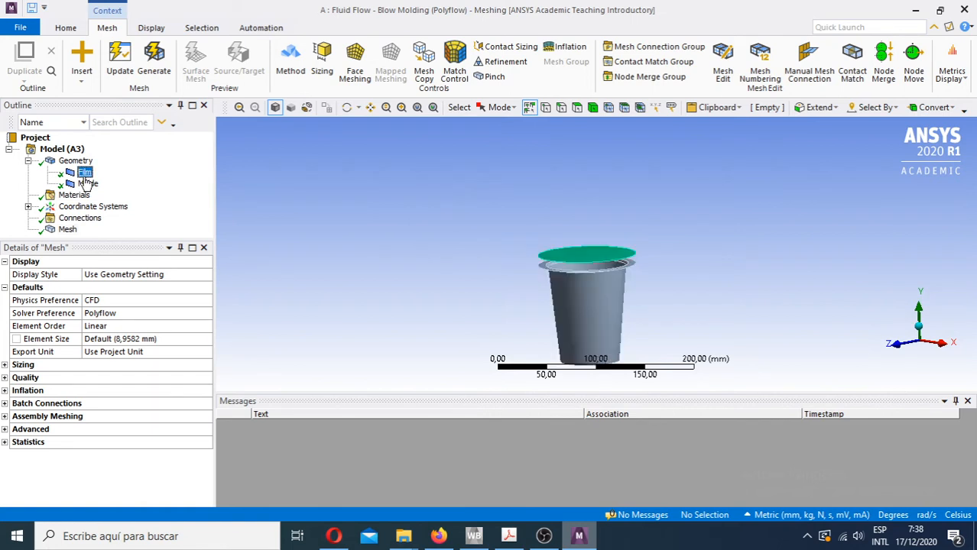
{"action": "right_click", "coordinate": [85, 174]}
{"action": "left_click", "coordinate": [126, 240]}
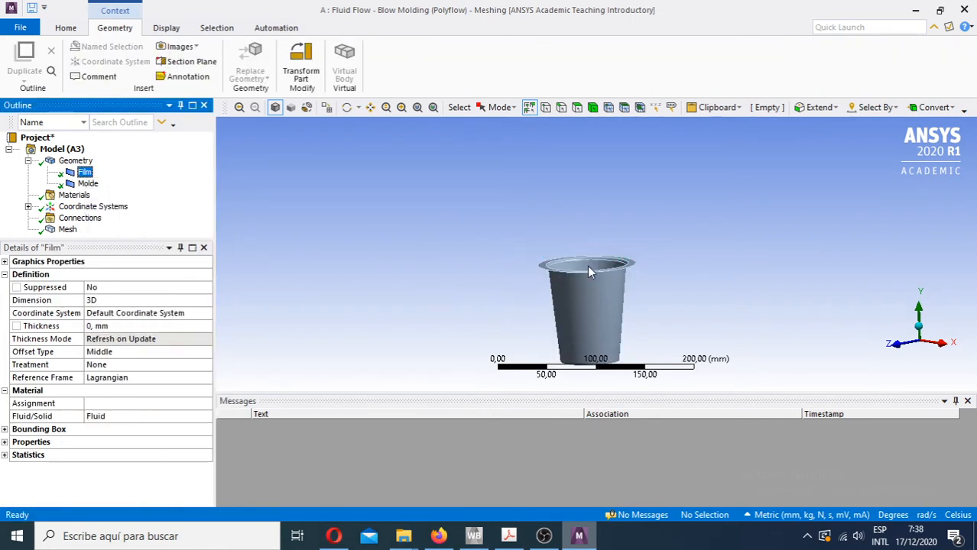
{"action": "middle_click_drag", "start_coordinate": [587, 266], "coordinate": [539, 272]}
{"action": "left_click_drag", "start_coordinate": [538, 272], "coordinate": [538, 272]}
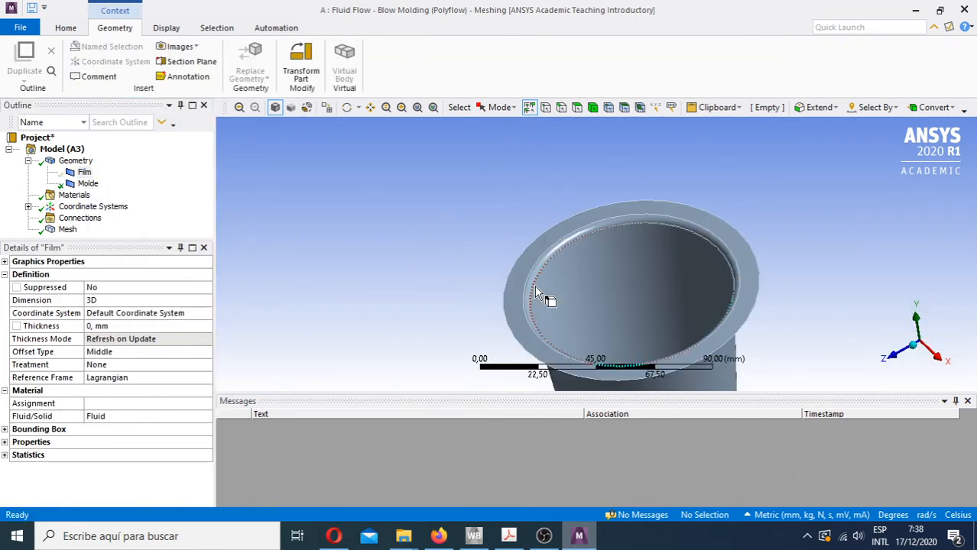
{"action": "left_click", "coordinate": [68, 229]}
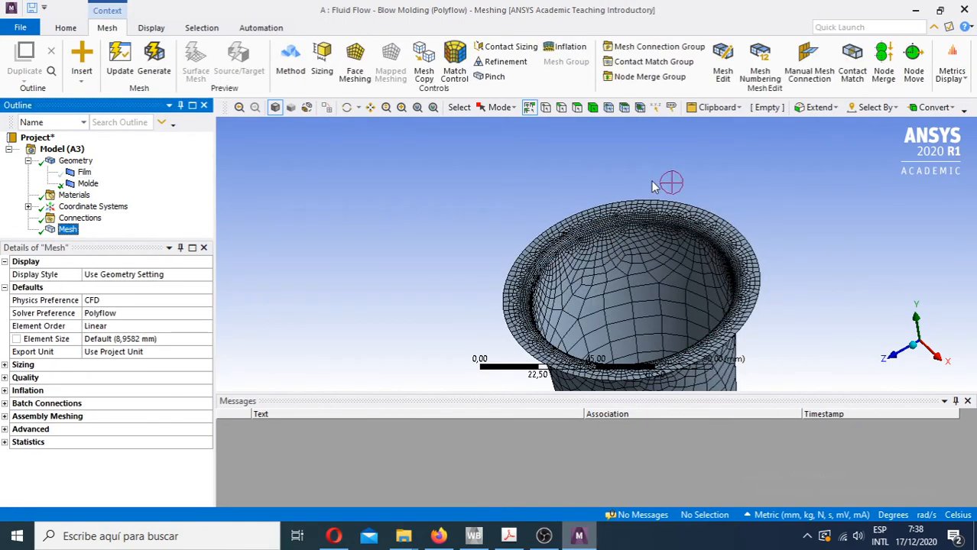
- Examine the mold mesh around the rim, along the inner wall and over the whole cup
{"action": "right_click_drag", "start_coordinate": [657, 178], "coordinate": [626, 250]}
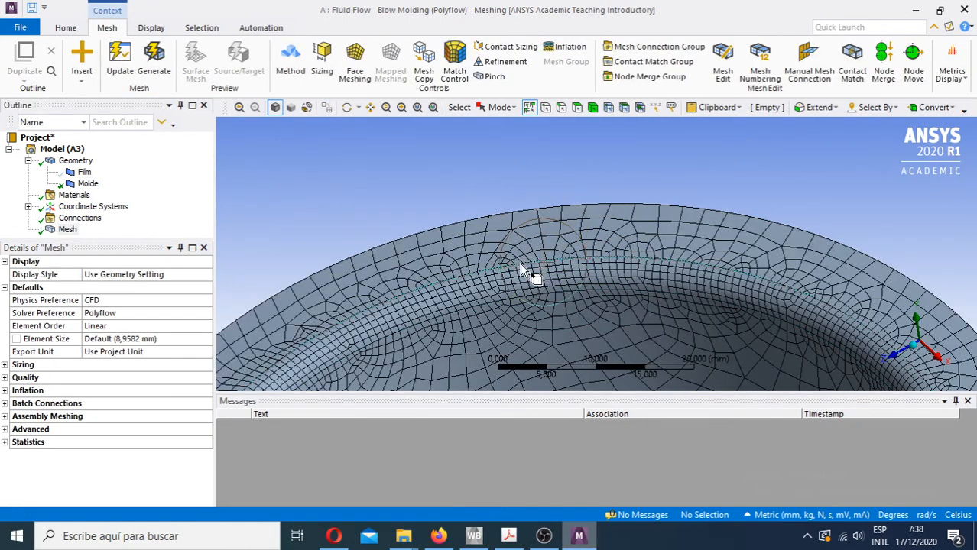
{"action": "scroll", "coordinate": [528, 283], "scroll_direction": "down", "scroll_amount": 5}
{"action": "scroll", "coordinate": [587, 302], "scroll_direction": "up", "scroll_amount": 5}
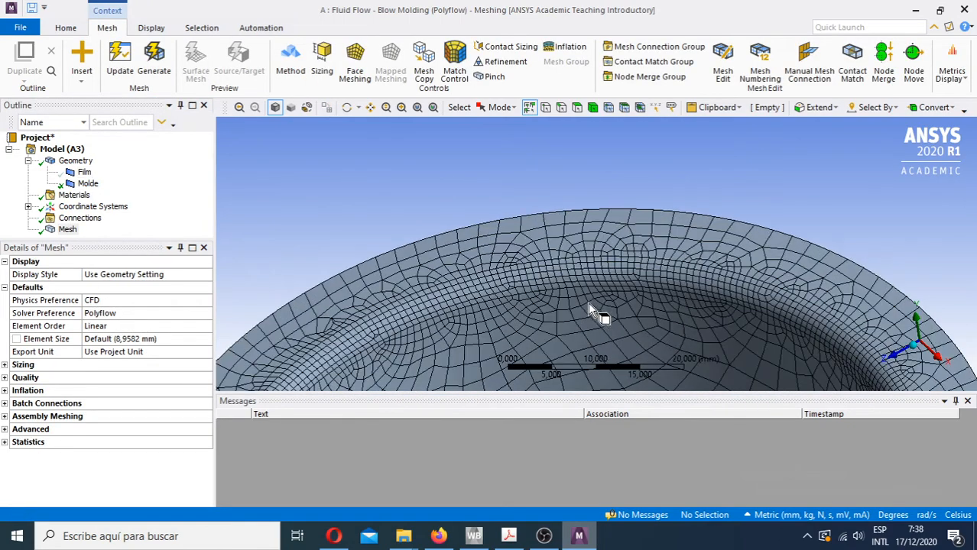
{"action": "middle_click_drag", "start_coordinate": [593, 315], "coordinate": [530, 258]}
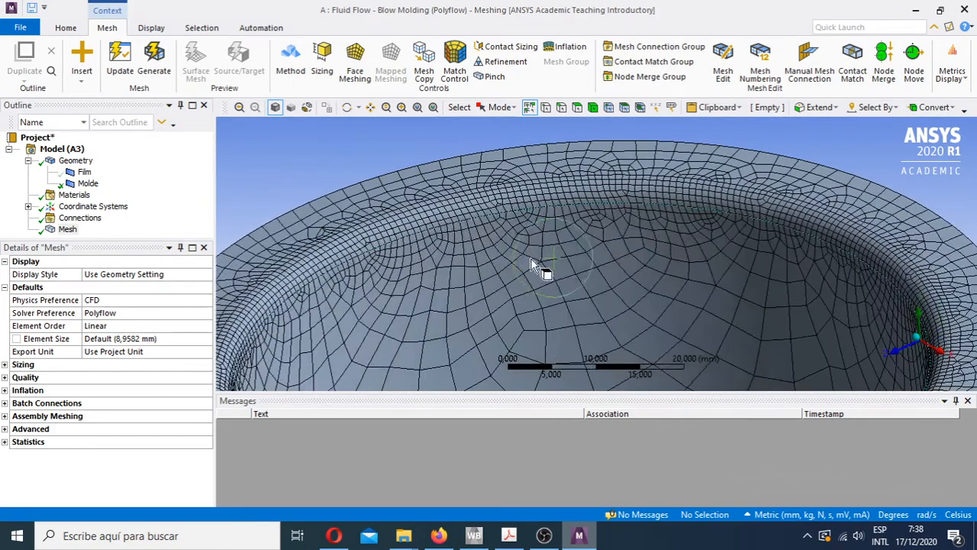
{"action": "scroll", "coordinate": [528, 262], "scroll_direction": "down", "scroll_amount": 3}
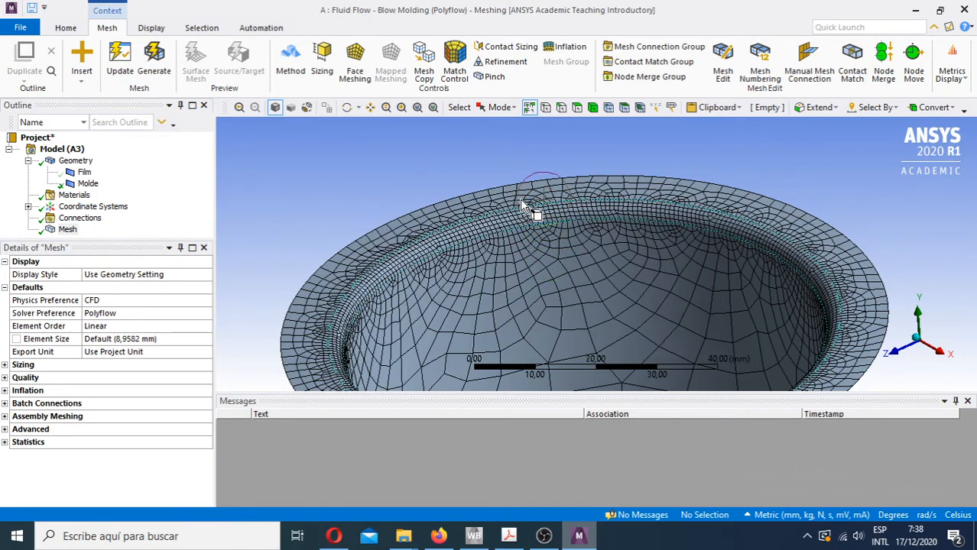
{"action": "scroll", "coordinate": [521, 267], "scroll_direction": "down", "scroll_amount": 4}
{"action": "middle_click_drag", "start_coordinate": [648, 281], "coordinate": [543, 195]}
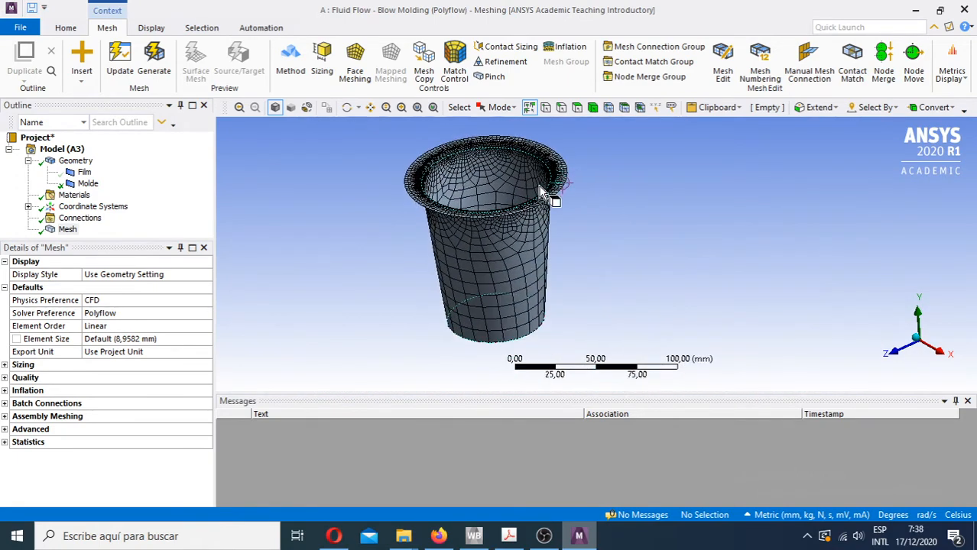
{"action": "middle_click_drag", "start_coordinate": [419, 271], "coordinate": [436, 255]}
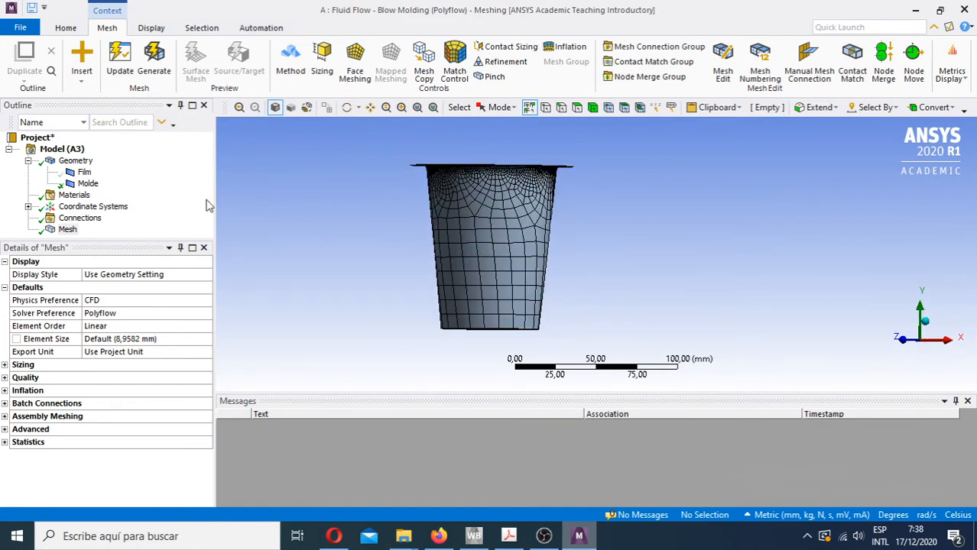
- Show the Film body again above the mold and orient the model to the +Z view
{"action": "left_click", "coordinate": [85, 172]}
{"action": "right_click", "coordinate": [90, 175]}
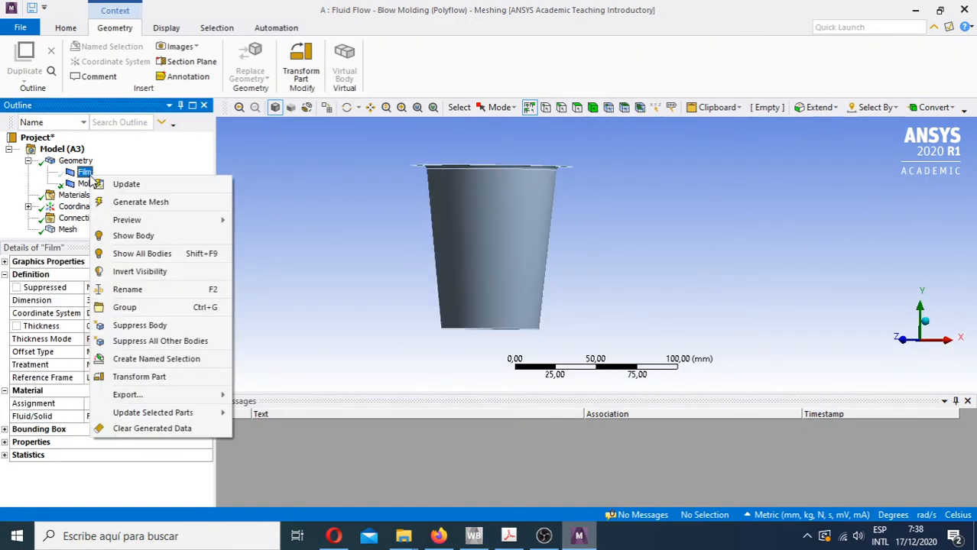
{"action": "left_click", "coordinate": [133, 235]}
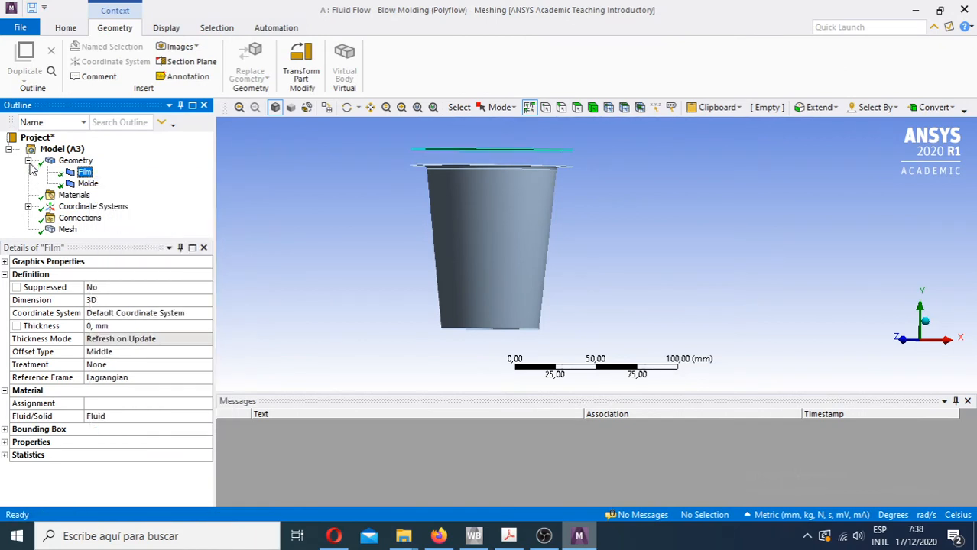
{"action": "left_click", "coordinate": [898, 336]}
- Review the film and mold together in 3D and close Meshing
{"action": "middle_click_drag", "start_coordinate": [539, 244], "coordinate": [542, 252]}
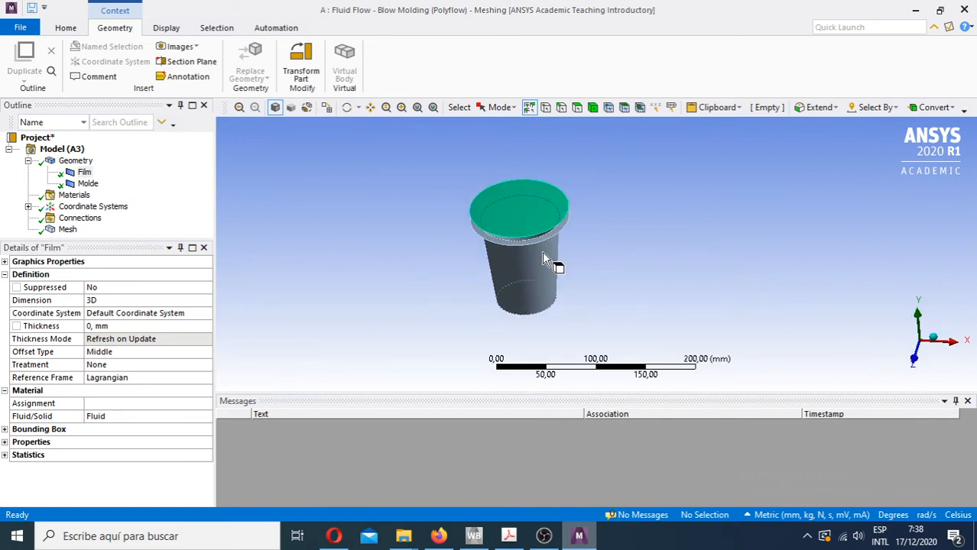
{"action": "middle_click_drag", "start_coordinate": [558, 258], "coordinate": [449, 276], "text": "ctrl"}
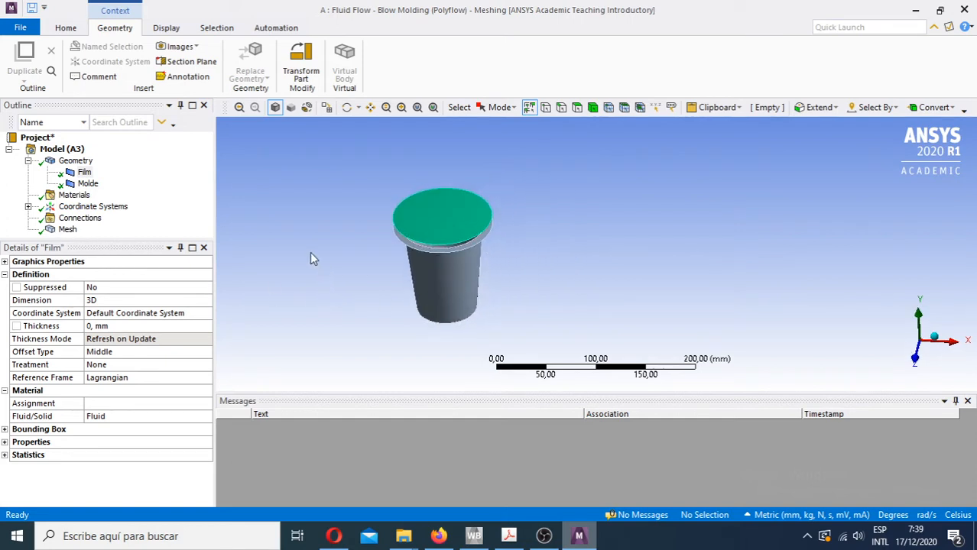
{"action": "scroll", "coordinate": [584, 239], "scroll_direction": "down", "scroll_amount": 2}
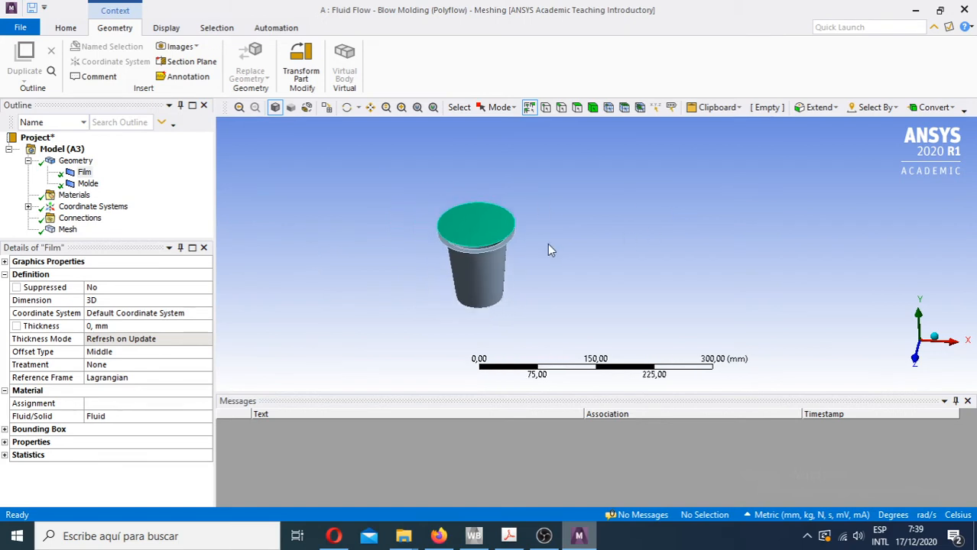
{"action": "scroll", "coordinate": [547, 244], "scroll_direction": "up", "scroll_amount": 4}
{"action": "middle_click_drag", "start_coordinate": [489, 274], "coordinate": [645, 277], "text": "ctrl"}
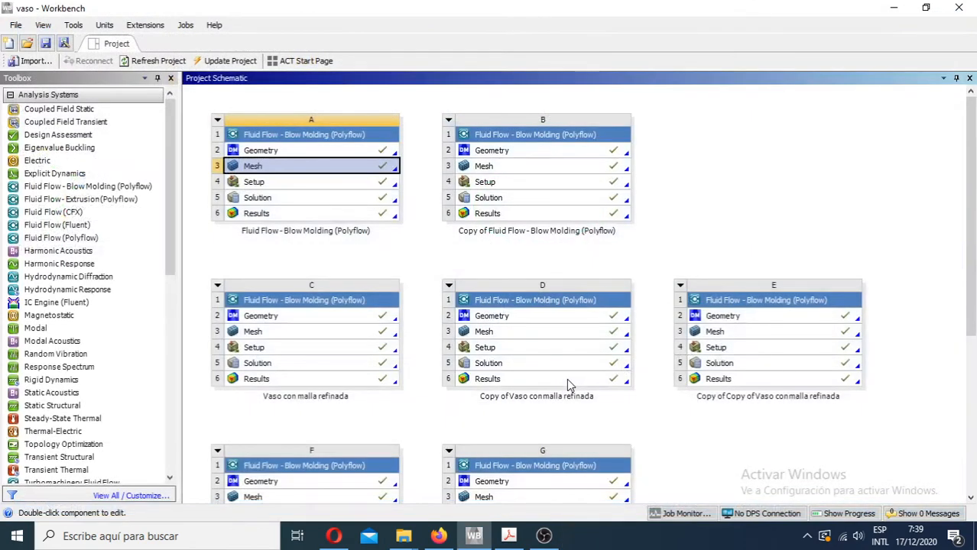
- Open the first system's Setup in Polydata, maximize the window and rotate the cup to show film and mold
{"action": "left_click", "coordinate": [364, 185]}
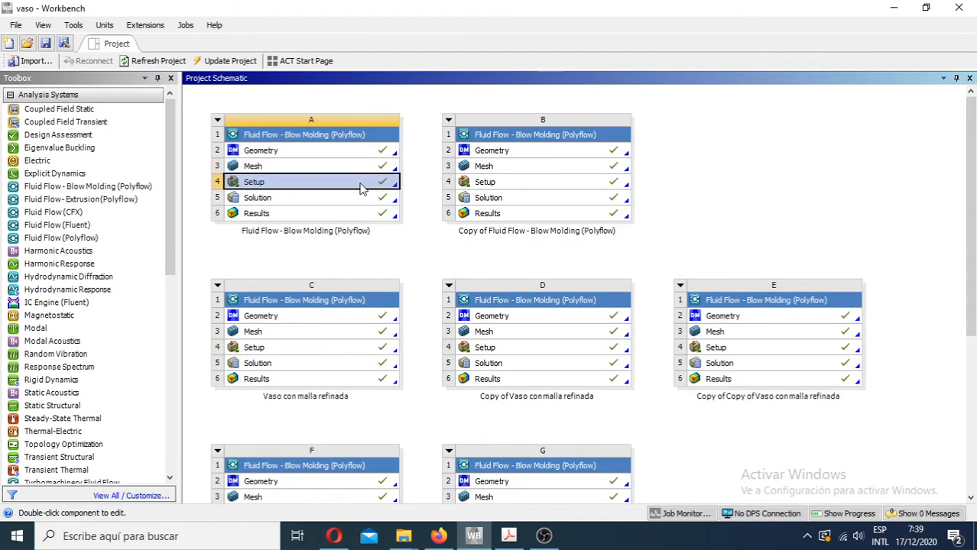
{"action": "double_click", "coordinate": [296, 187]}
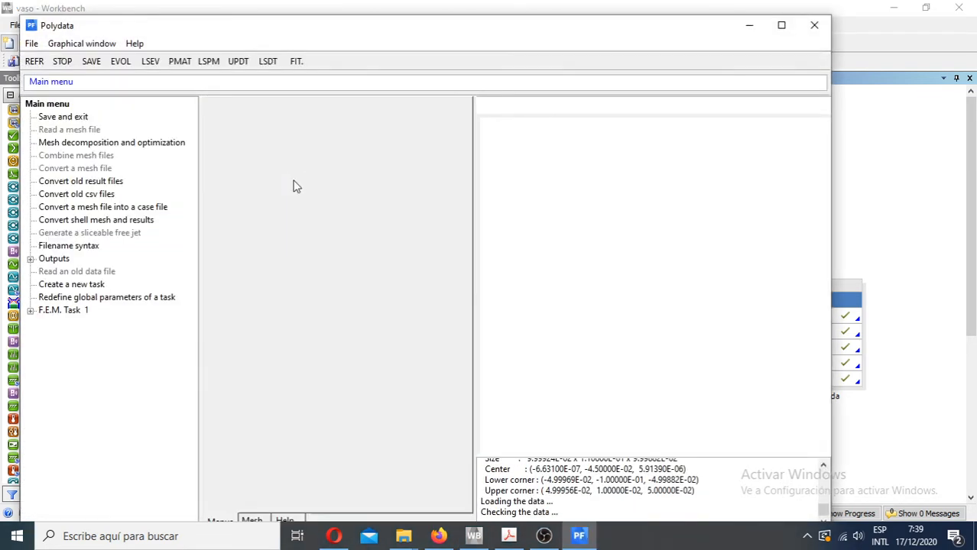
{"action": "left_click", "coordinate": [781, 26]}
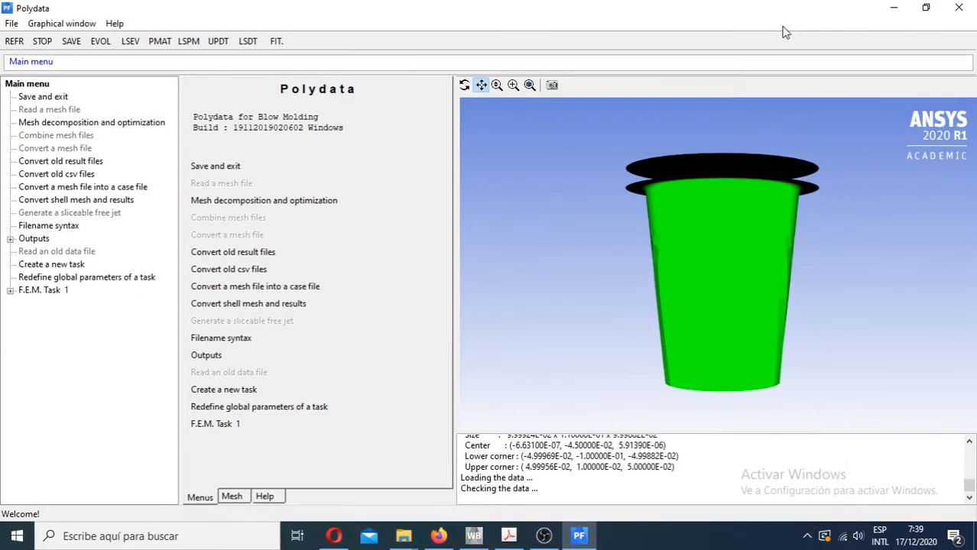
{"action": "mouse_move", "coordinate": [747, 232]}
{"action": "left_mouse_down"}
{"action": "mouse_move", "coordinate": [721, 278]}
{"action": "mouse_move", "coordinate": [731, 234]}
{"action": "left_mouse_up"}
{"action": "left_click_drag", "start_coordinate": [779, 161], "coordinate": [726, 257]}
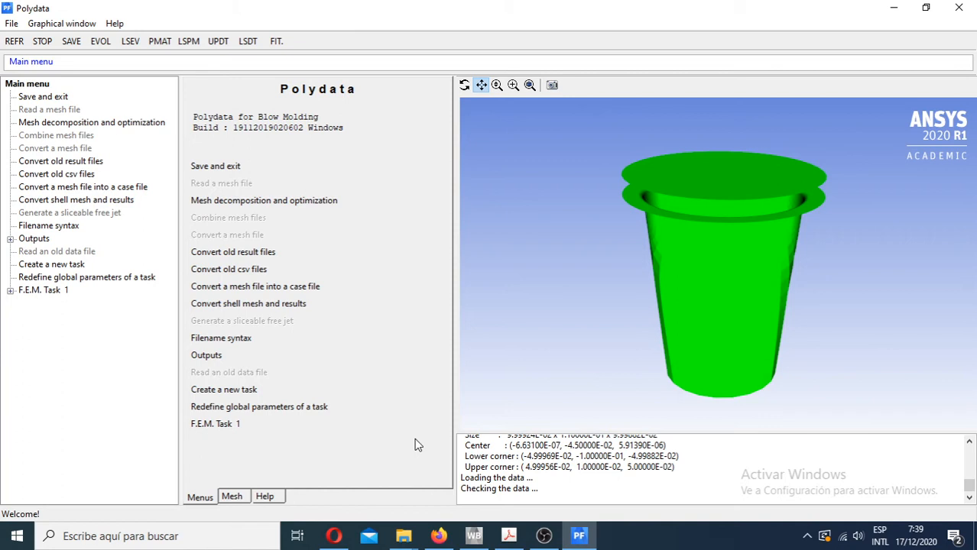
- Open the domain definition of Mold 1 under F.E.M. Task 1 to review its subdomains
{"action": "left_click", "coordinate": [212, 425]}
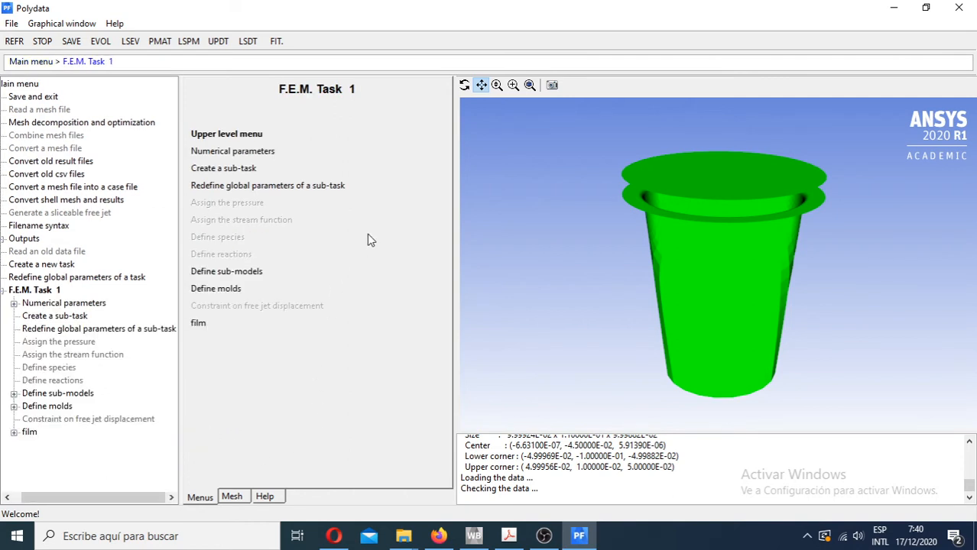
{"action": "left_click", "coordinate": [221, 290]}
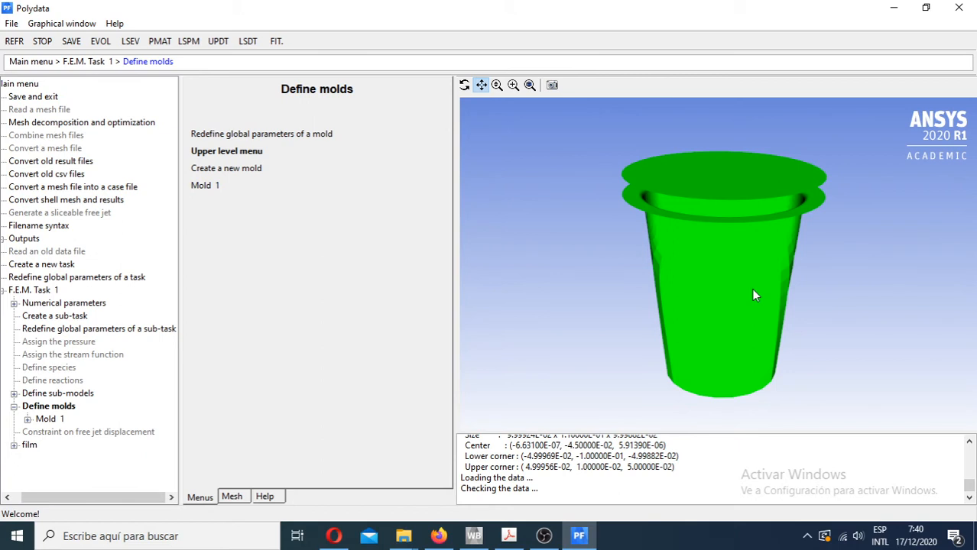
{"action": "left_click", "coordinate": [206, 189]}
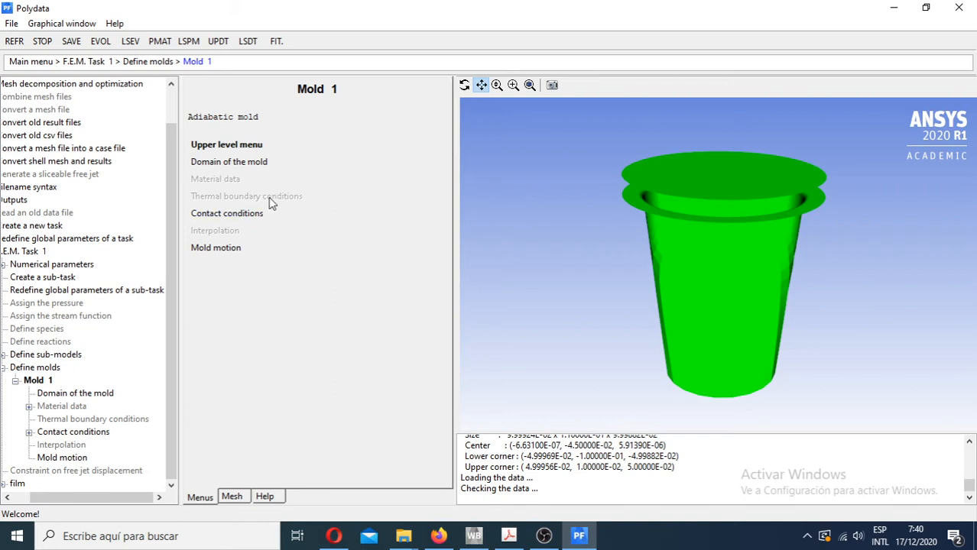
{"action": "left_click", "coordinate": [220, 164]}
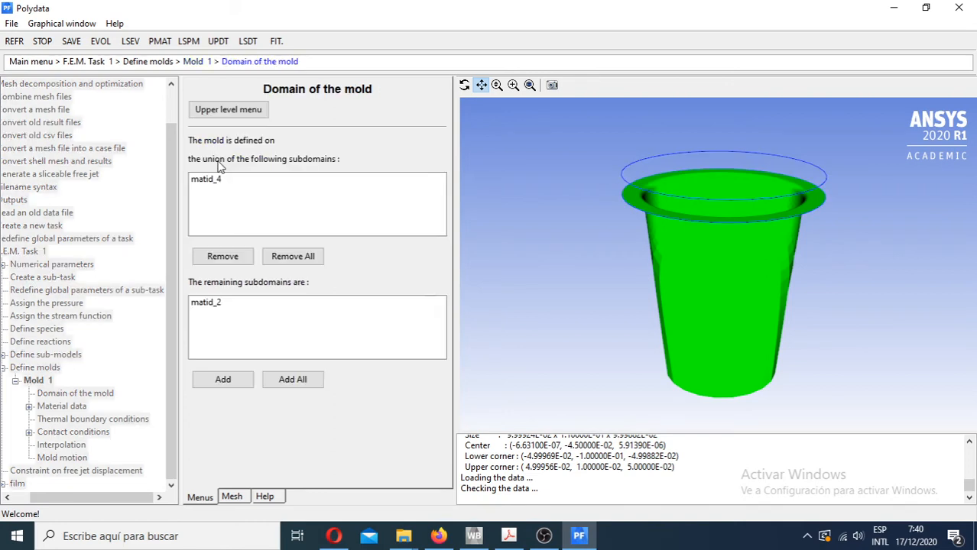
- Highlight subdomains matid_4 and matid_2 in the domain of Mold 1 to identify mold and film, and return to Mold 1
{"action": "left_click", "coordinate": [213, 187]}
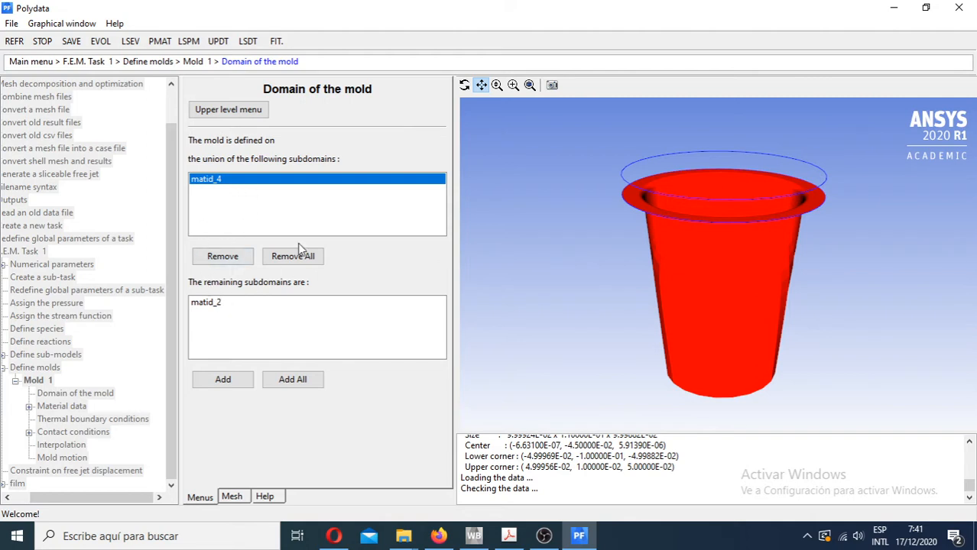
{"action": "left_click", "coordinate": [213, 304]}
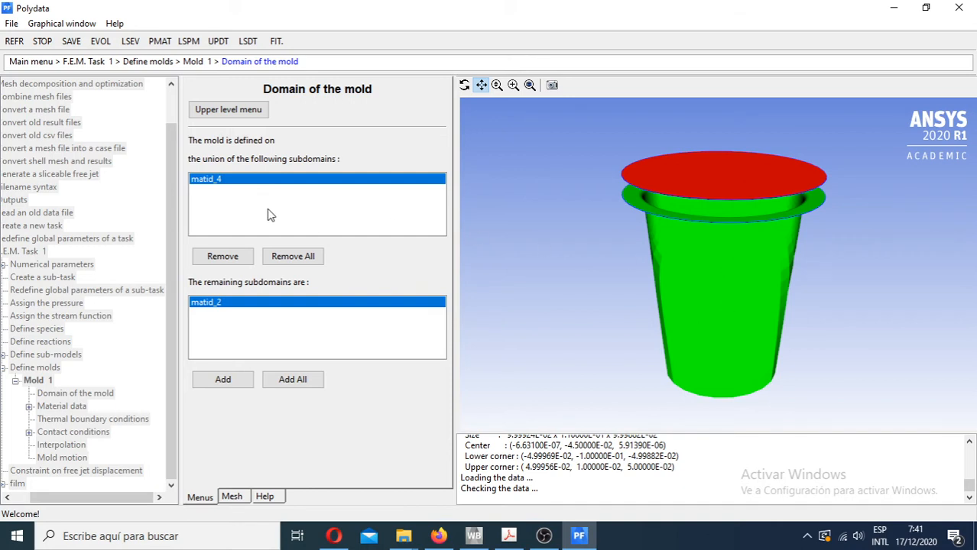
{"action": "left_click", "coordinate": [220, 111]}
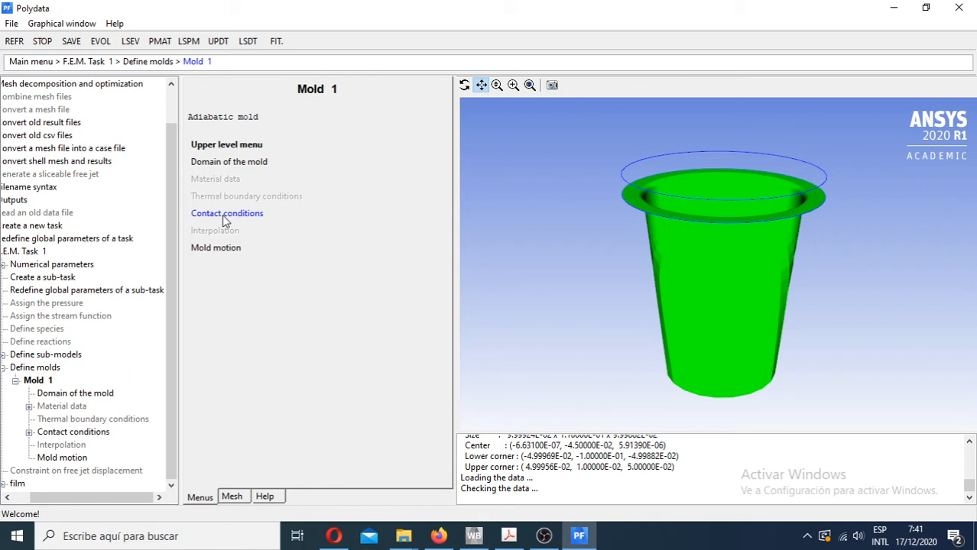
- Review Mold 1's contact condition along matid_4, highlight its surface in the model, and return to Mold 1
{"action": "left_click", "coordinate": [224, 215]}
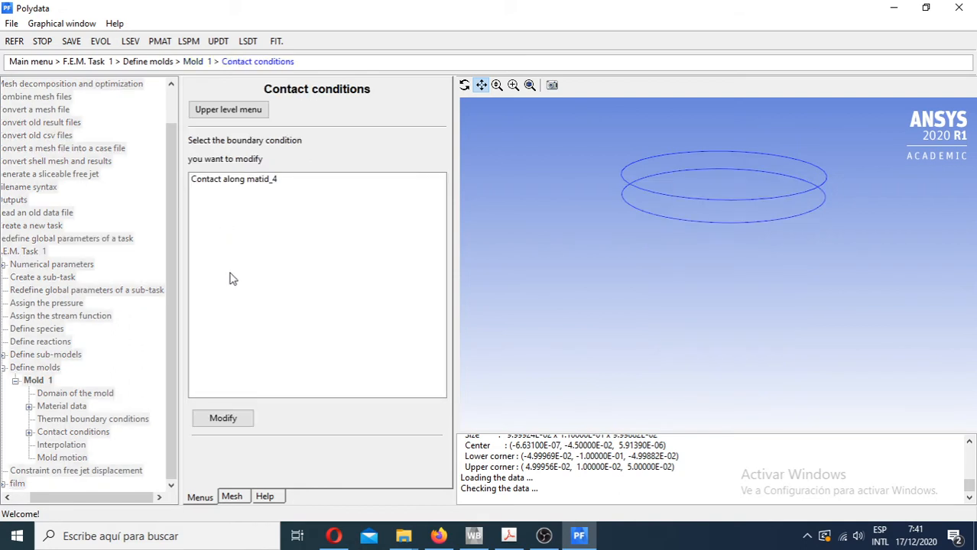
{"action": "left_click", "coordinate": [239, 183]}
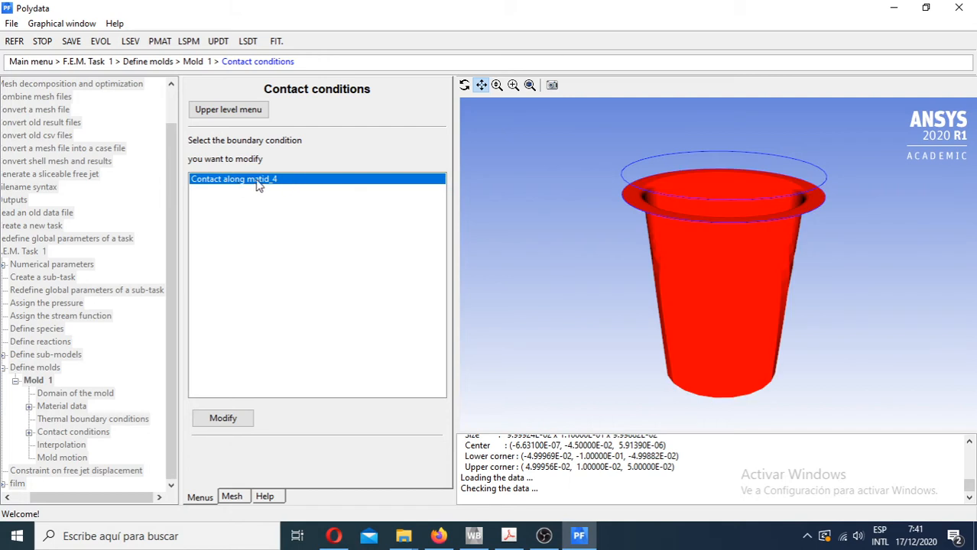
{"action": "double_click", "coordinate": [244, 181]}
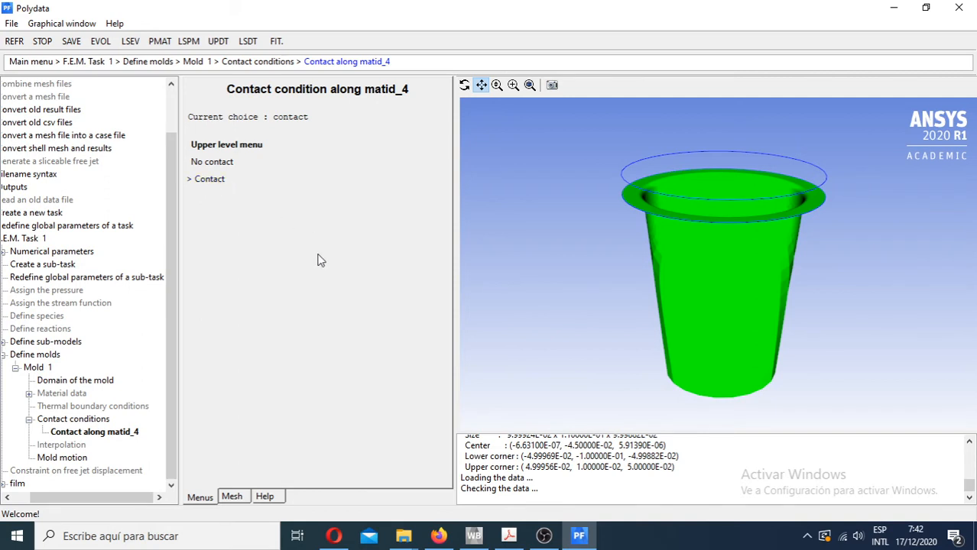
{"action": "left_click", "coordinate": [228, 147]}
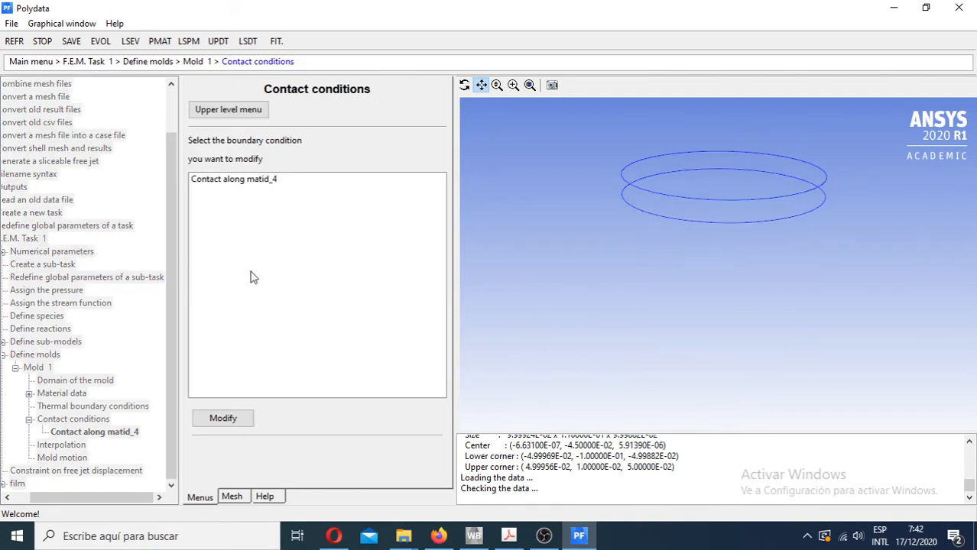
{"action": "left_click", "coordinate": [246, 181]}
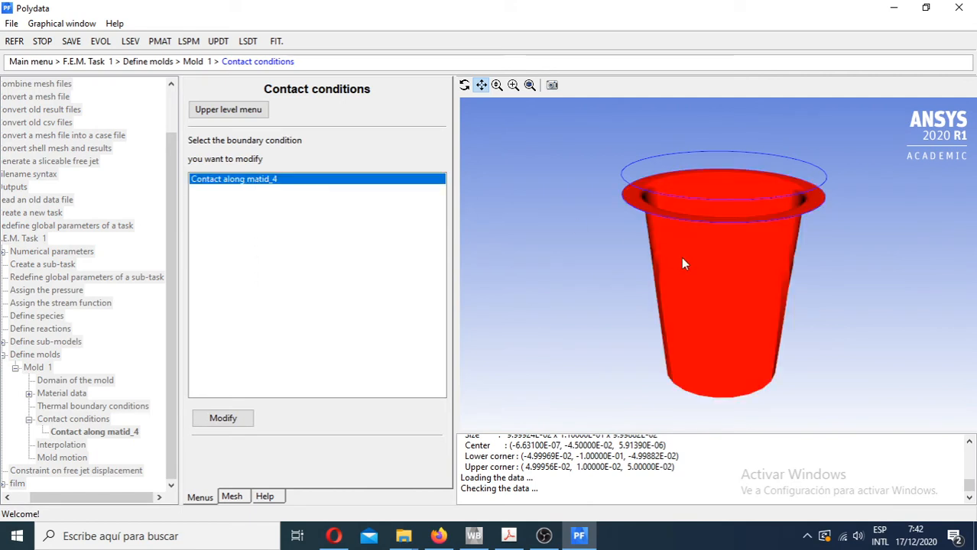
{"action": "left_click", "coordinate": [240, 112]}
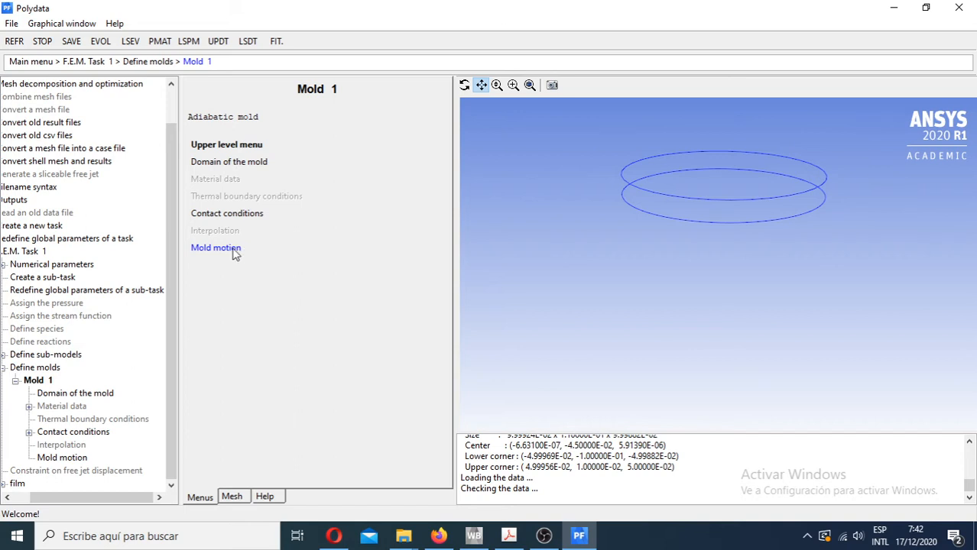
- Review the available motion types for Mold 1, dismiss them without changing the fixed mold setting, and return to Mold 1
{"action": "left_click", "coordinate": [234, 249]}
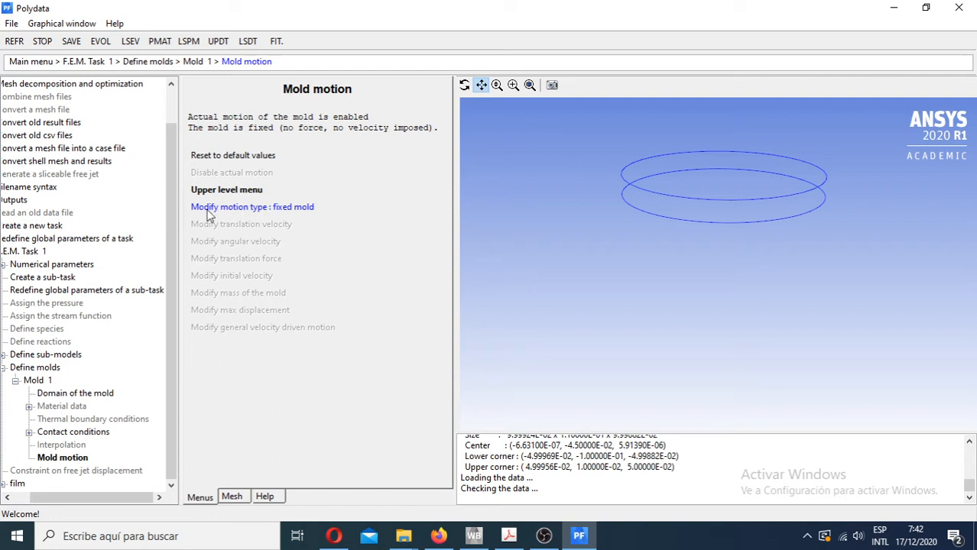
{"action": "left_click", "coordinate": [305, 211]}
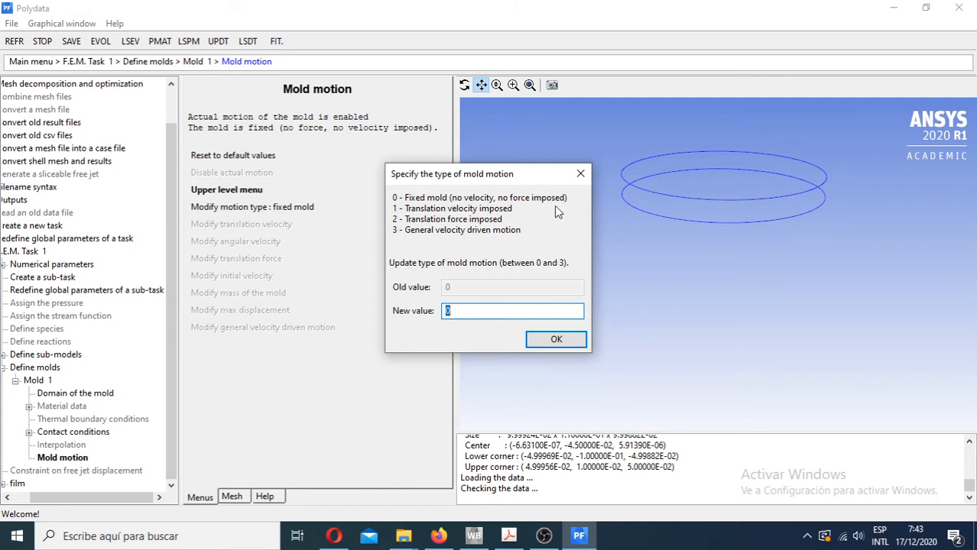
{"action": "left_click", "coordinate": [581, 177]}
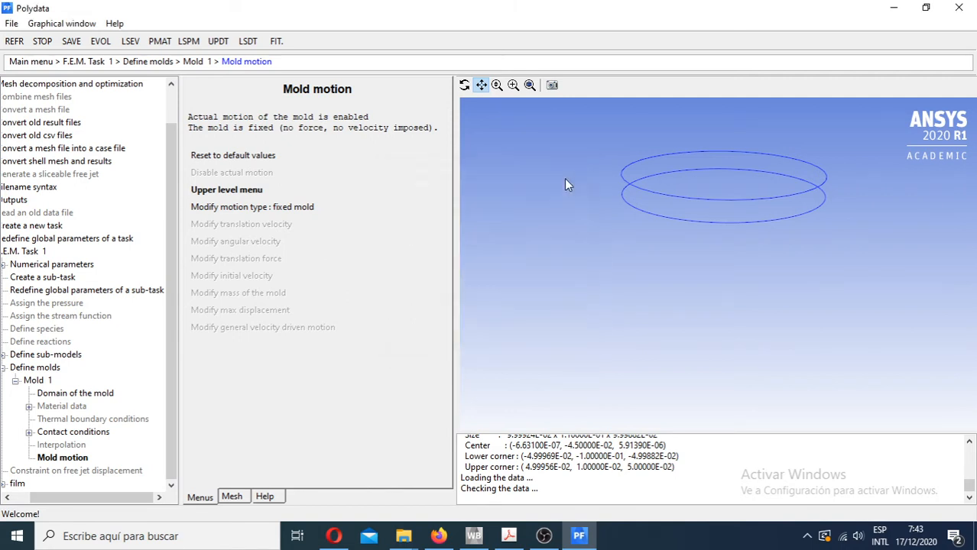
{"action": "left_click", "coordinate": [250, 194]}
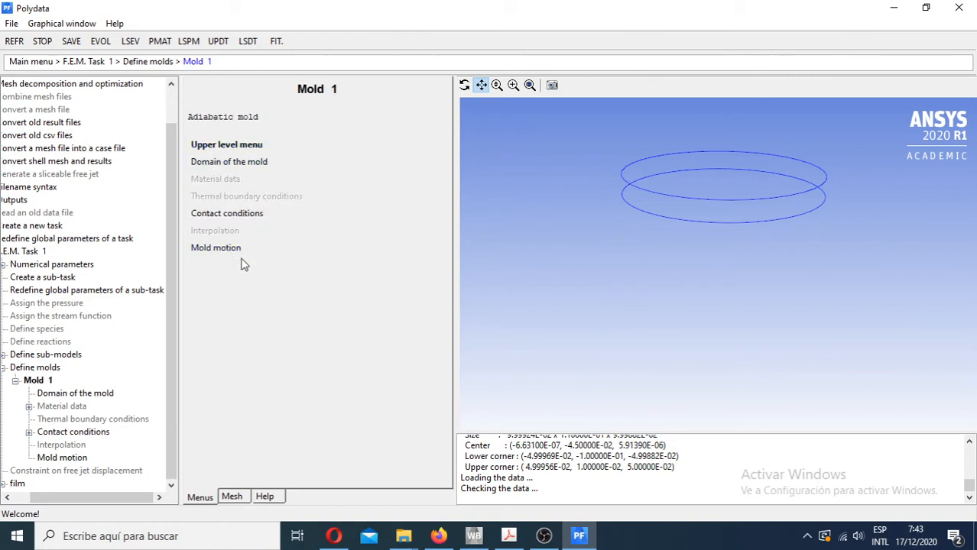
- Open the film sub-task of F.E.M. Task 1 and review its domain by highlighting subdomains matid_2 and matid_4
{"action": "left_click", "coordinate": [242, 146]}
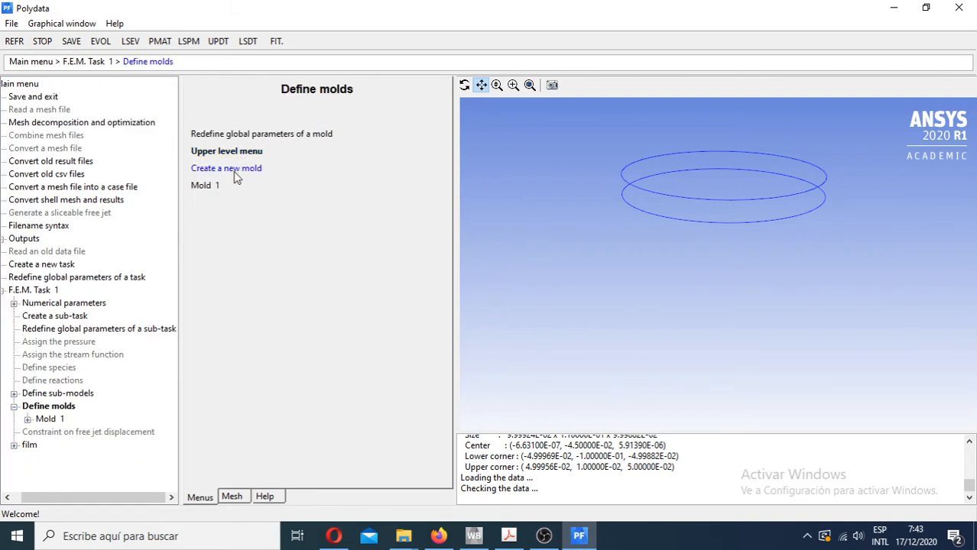
{"action": "left_click", "coordinate": [216, 152]}
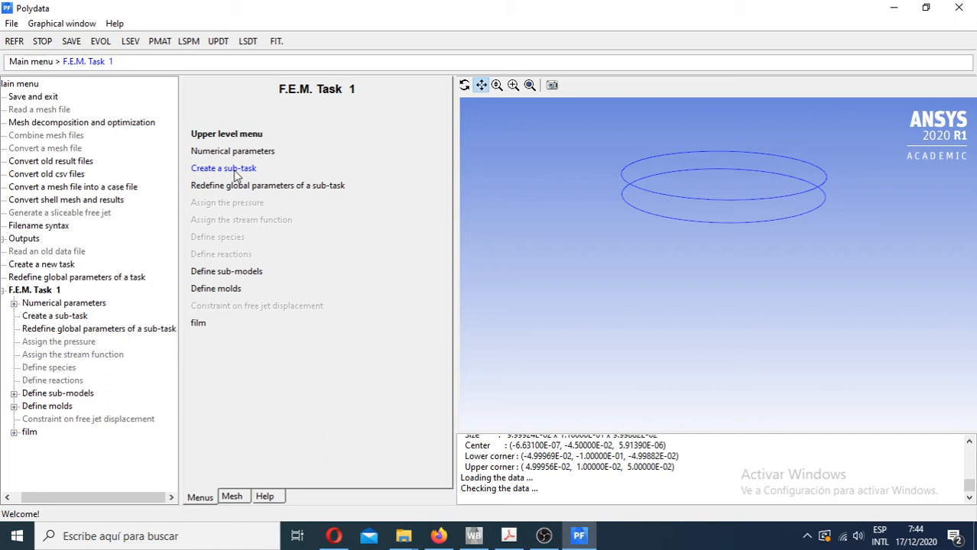
{"action": "left_click", "coordinate": [199, 324]}
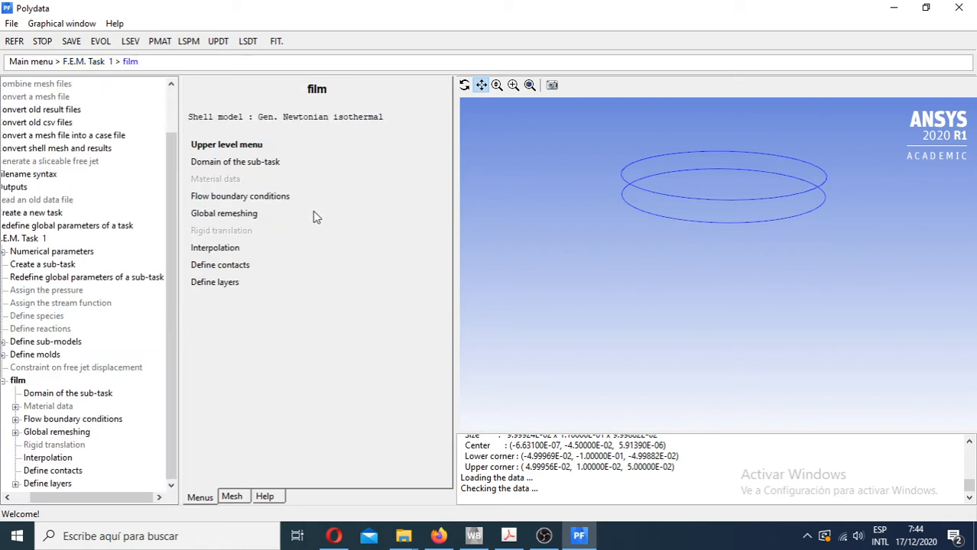
{"action": "left_click", "coordinate": [252, 167]}
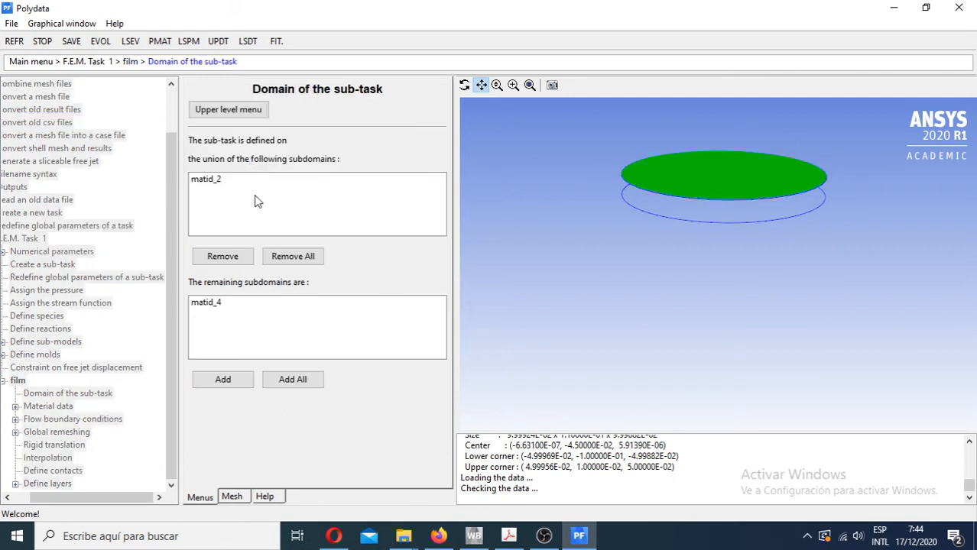
{"action": "left_click", "coordinate": [216, 185]}
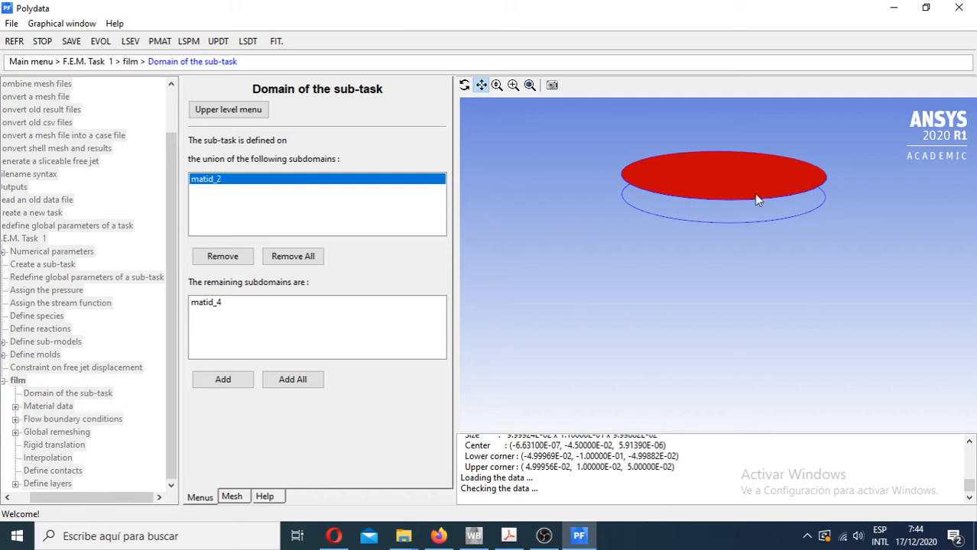
{"action": "left_click", "coordinate": [212, 306]}
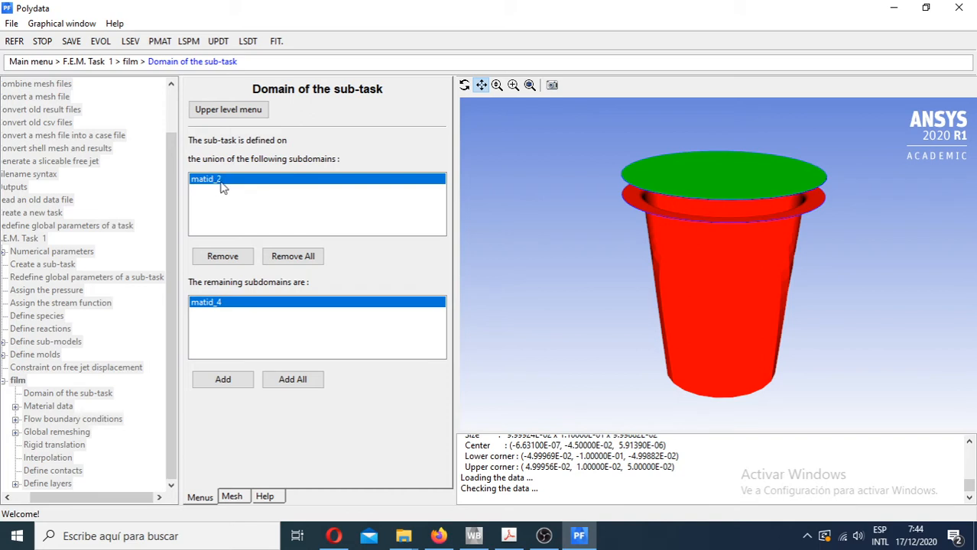
{"action": "left_click", "coordinate": [239, 113]}
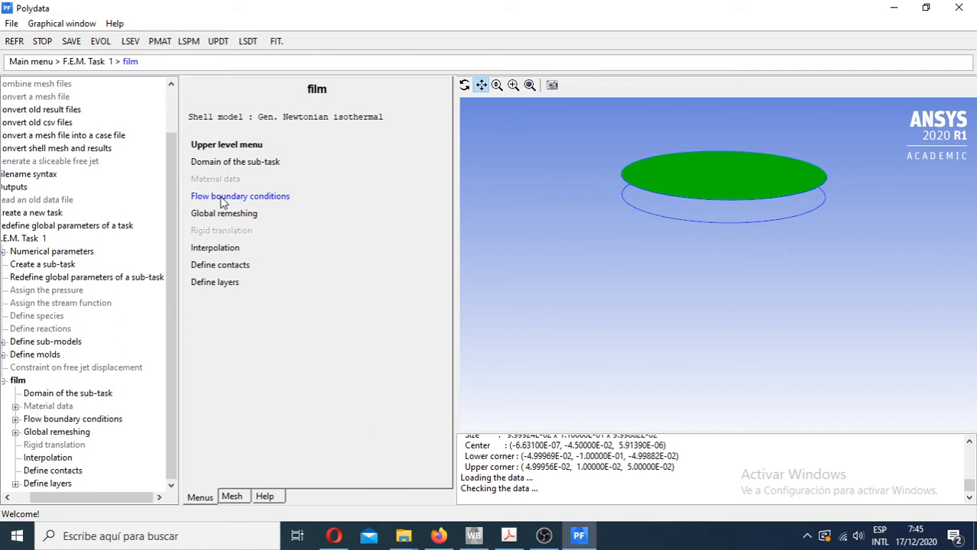
- Review the film's flow boundary condition along SURFACE_BODY_1 and its available options, and return to the boundary condition list
{"action": "left_click", "coordinate": [224, 198]}
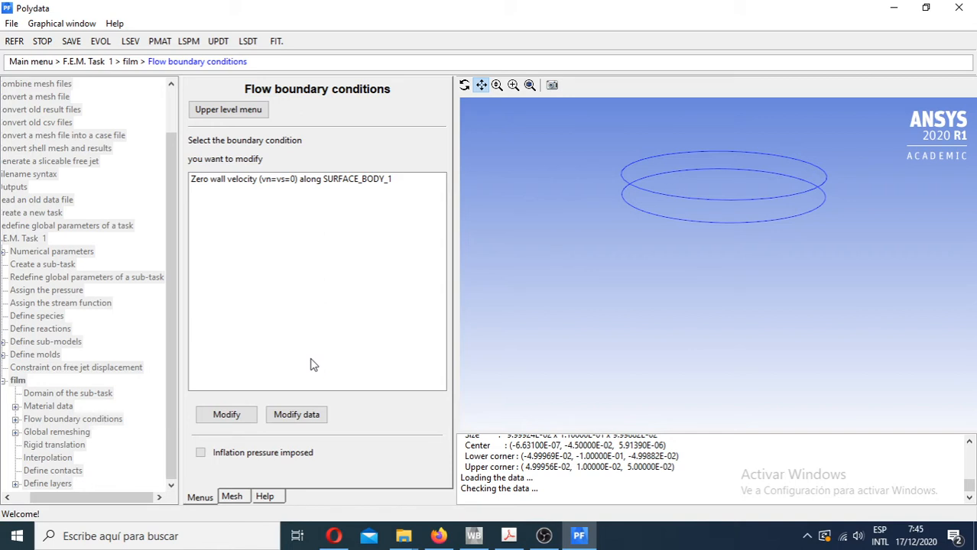
{"action": "left_click", "coordinate": [239, 185]}
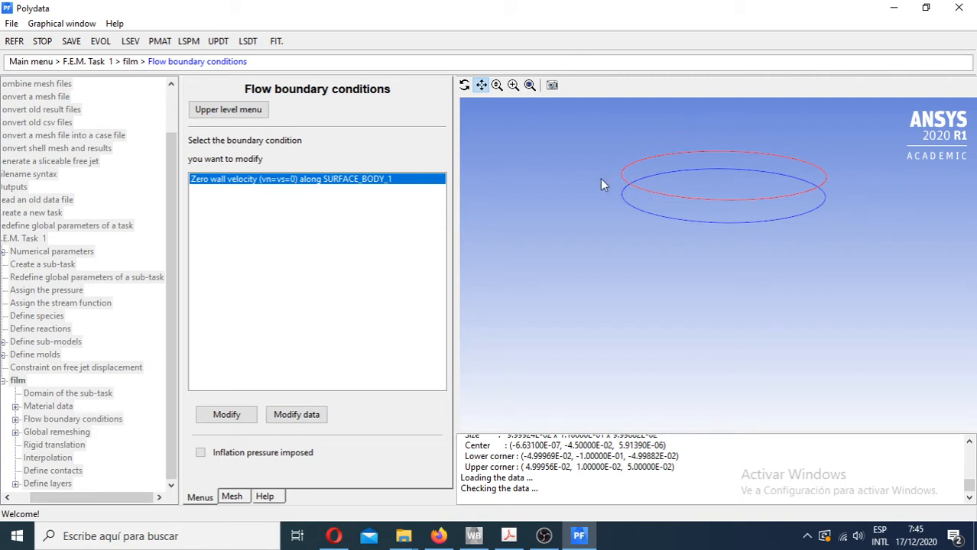
{"action": "double_click", "coordinate": [253, 184]}
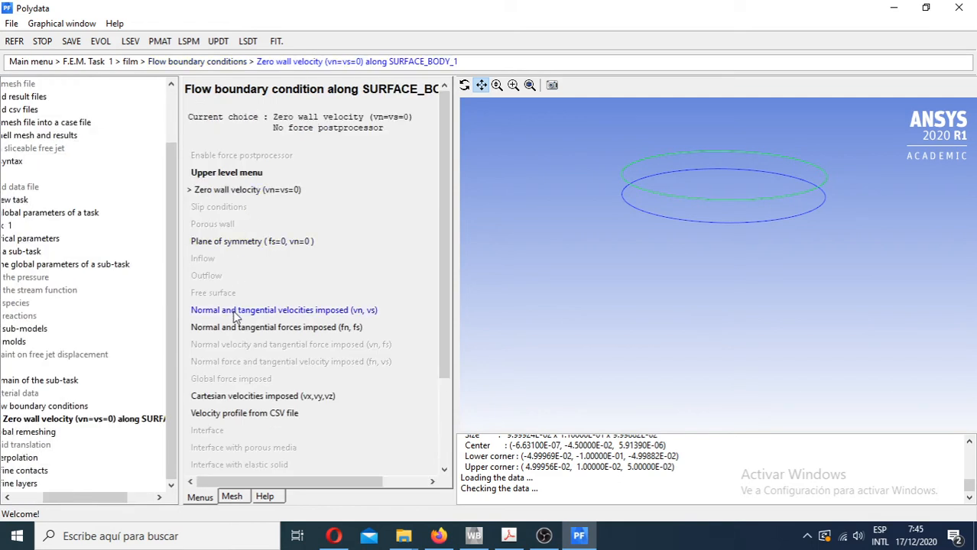
{"action": "left_click_drag", "start_coordinate": [444, 259], "coordinate": [452, 196]}
{"action": "left_click", "coordinate": [237, 177]}
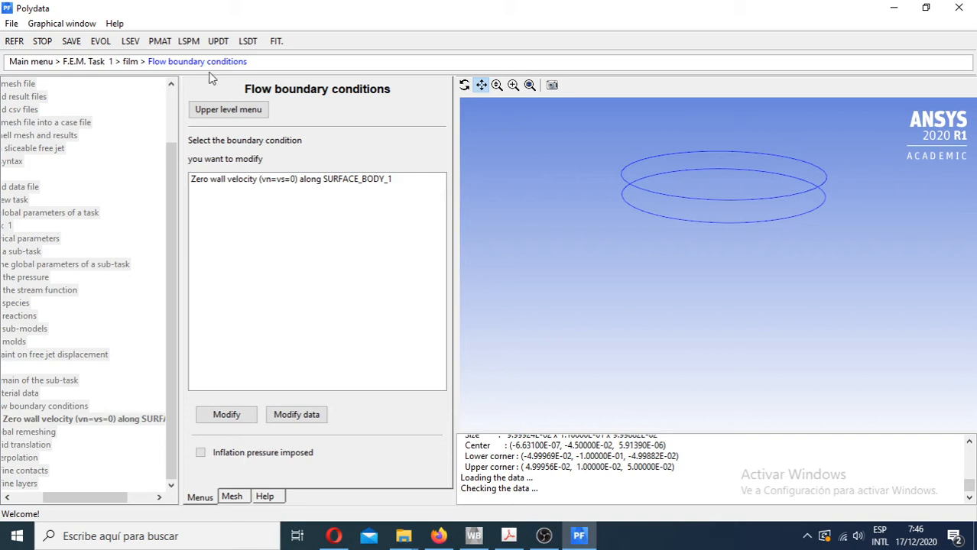
- Open the film's imposed inflation pressure definition to review its value and function options
{"action": "left_click", "coordinate": [201, 453]}
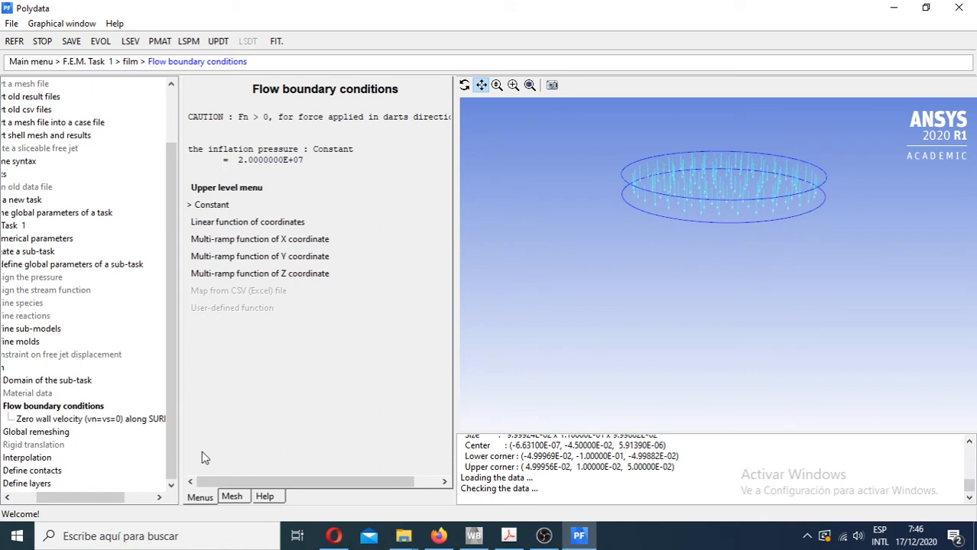
{"action": "left_click", "coordinate": [230, 187]}
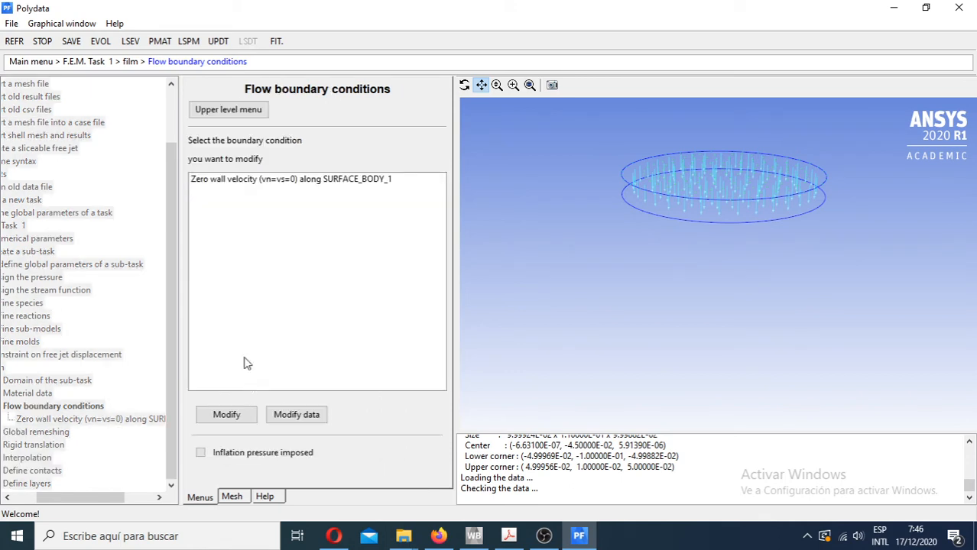
{"action": "left_click", "coordinate": [201, 455]}
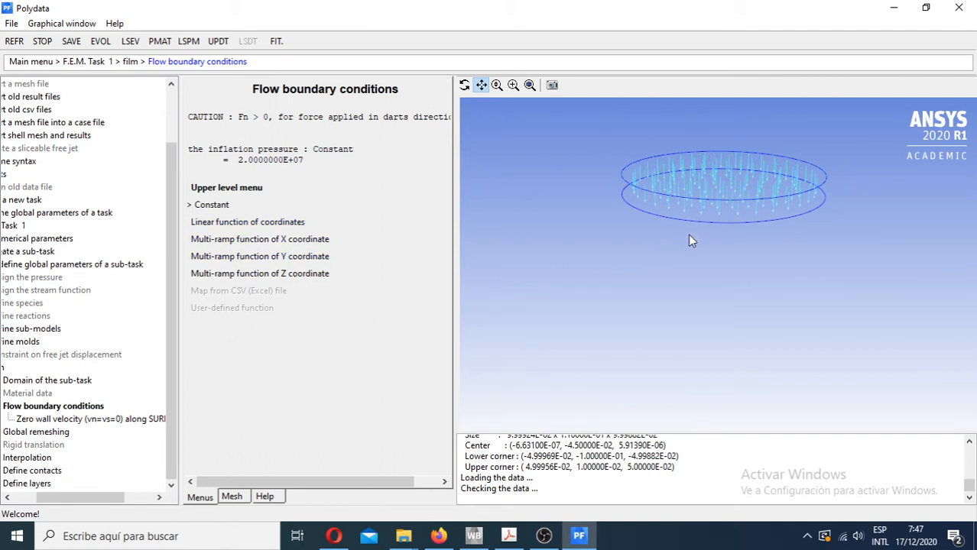
- Examine the inflation pressure arrows on the film from several angles and distances to check the direction of the load
{"action": "scroll", "coordinate": [697, 227], "scroll_direction": "down", "scroll_amount": 3}
{"action": "scroll", "coordinate": [698, 228], "scroll_direction": "up", "scroll_amount": 8}
{"action": "mouse_move", "coordinate": [697, 228]}
{"action": "middle_mouse_down"}
{"action": "mouse_move", "coordinate": [663, 246]}
{"action": "mouse_move", "coordinate": [663, 308]}
{"action": "mouse_move", "coordinate": [646, 230]}
{"action": "mouse_move", "coordinate": [677, 149]}
{"action": "mouse_move", "coordinate": [693, 237]}
{"action": "middle_mouse_up"}
{"action": "scroll", "coordinate": [693, 237], "scroll_direction": "down", "scroll_amount": 4}
{"action": "scroll", "coordinate": [694, 231], "scroll_direction": "down", "scroll_amount": 3}
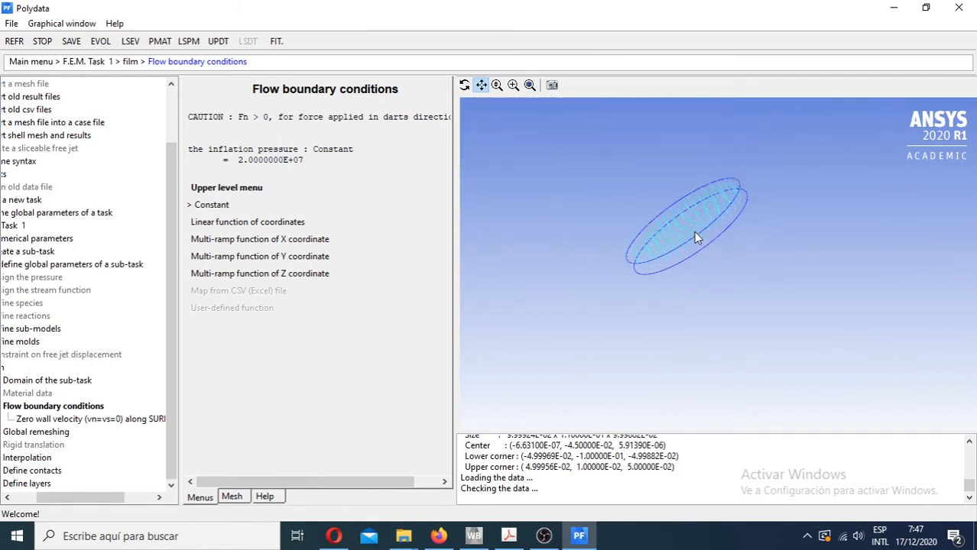
{"action": "scroll", "coordinate": [690, 236], "scroll_direction": "up", "scroll_amount": 3}
{"action": "left_click", "coordinate": [525, 86]}
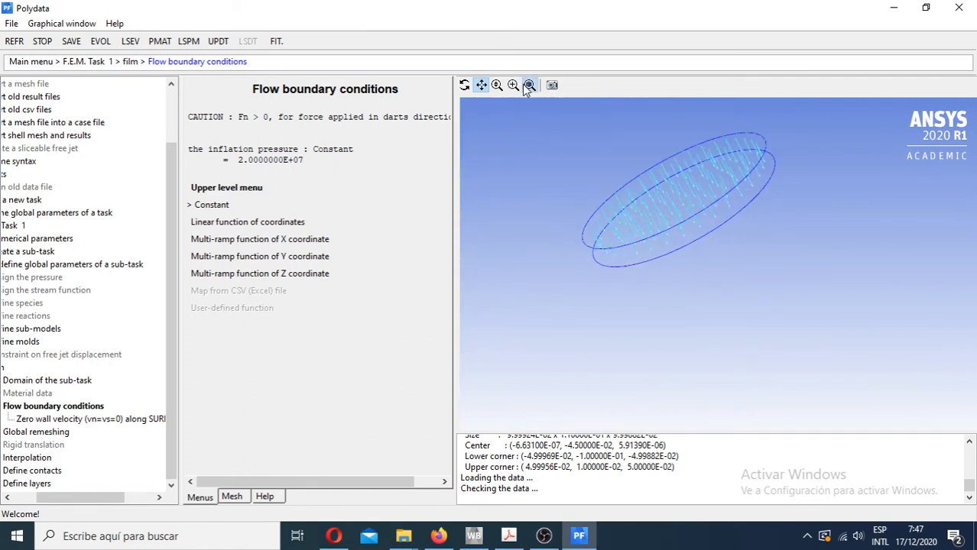
{"action": "middle_click_drag", "start_coordinate": [662, 289], "coordinate": [703, 192]}
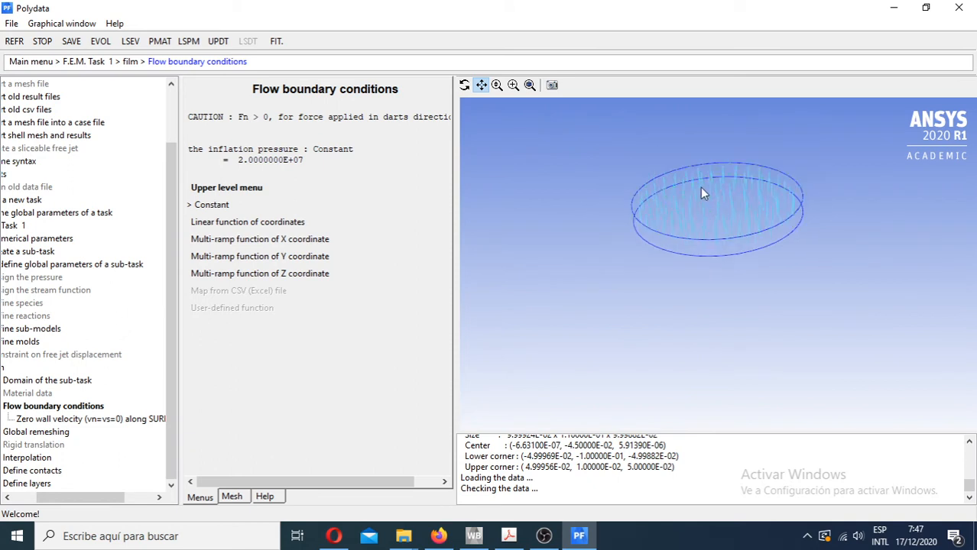
{"action": "scroll", "coordinate": [702, 192], "scroll_direction": "up", "scroll_amount": 5}
{"action": "scroll", "coordinate": [700, 220], "scroll_direction": "down", "scroll_amount": 5}
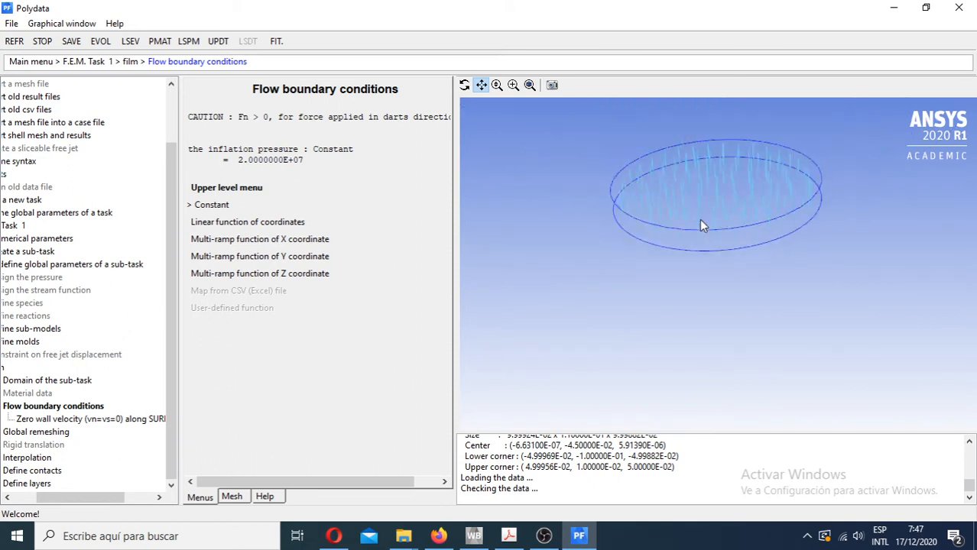
{"action": "scroll", "coordinate": [702, 201], "scroll_direction": "up", "scroll_amount": 2}
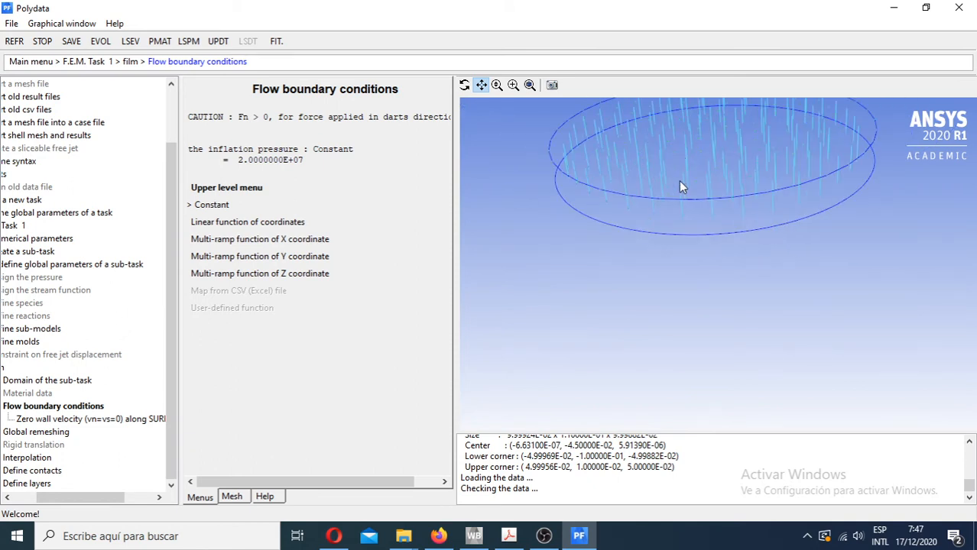
{"action": "scroll", "coordinate": [676, 172], "scroll_direction": "down", "scroll_amount": 2}
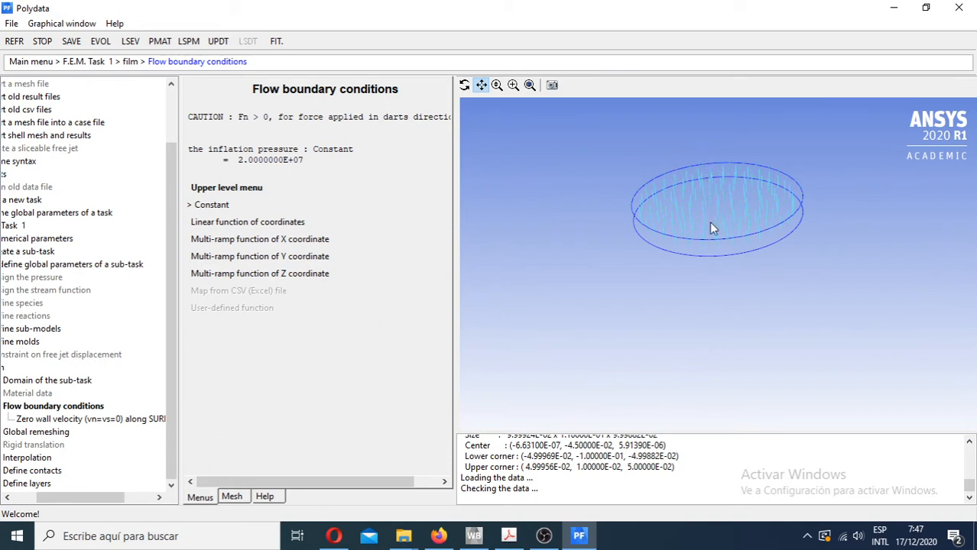
{"action": "scroll", "coordinate": [711, 228], "scroll_direction": "down", "scroll_amount": 1}
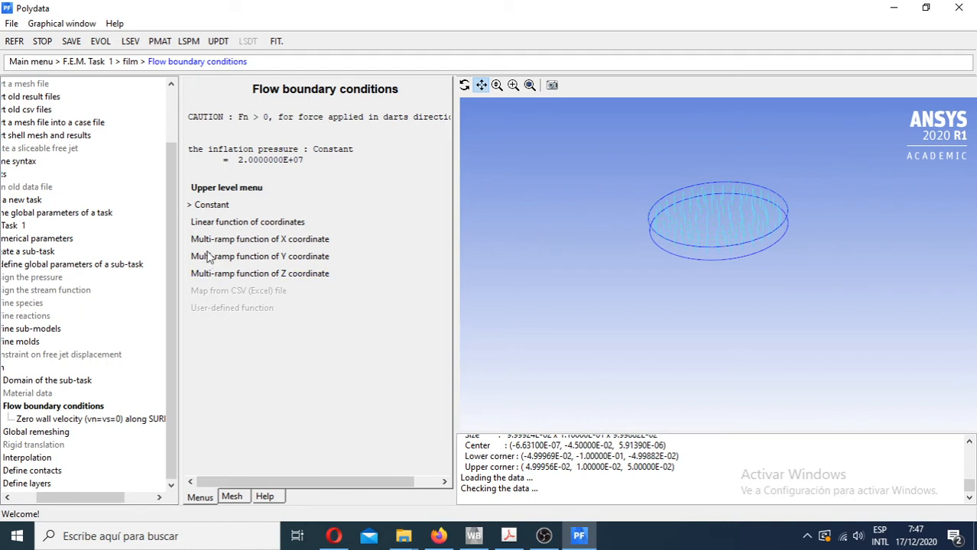
- Check the constant inflation pressure value without changing it, and return to the film sub-task settings
{"action": "left_click", "coordinate": [212, 207]}
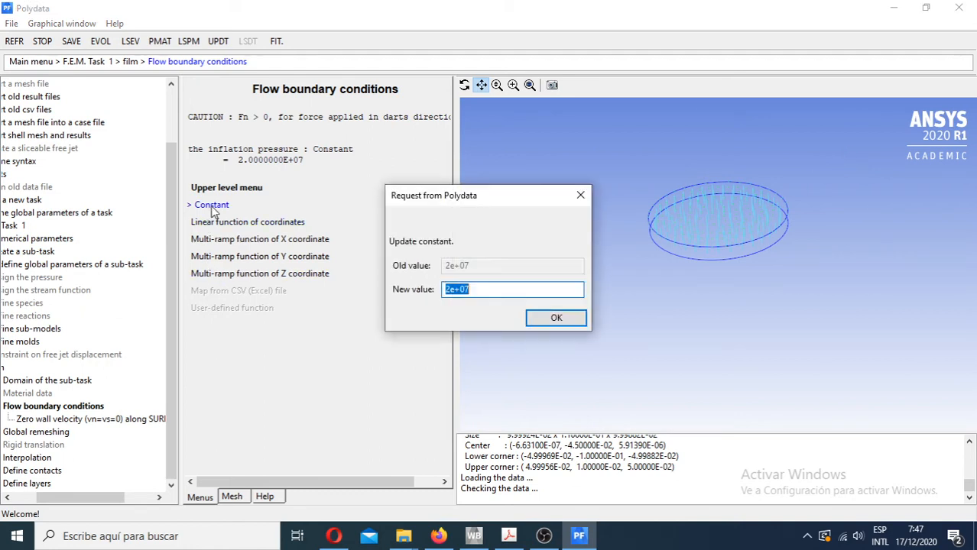
{"action": "left_click", "coordinate": [480, 287]}
{"action": "left_click", "coordinate": [578, 197]}
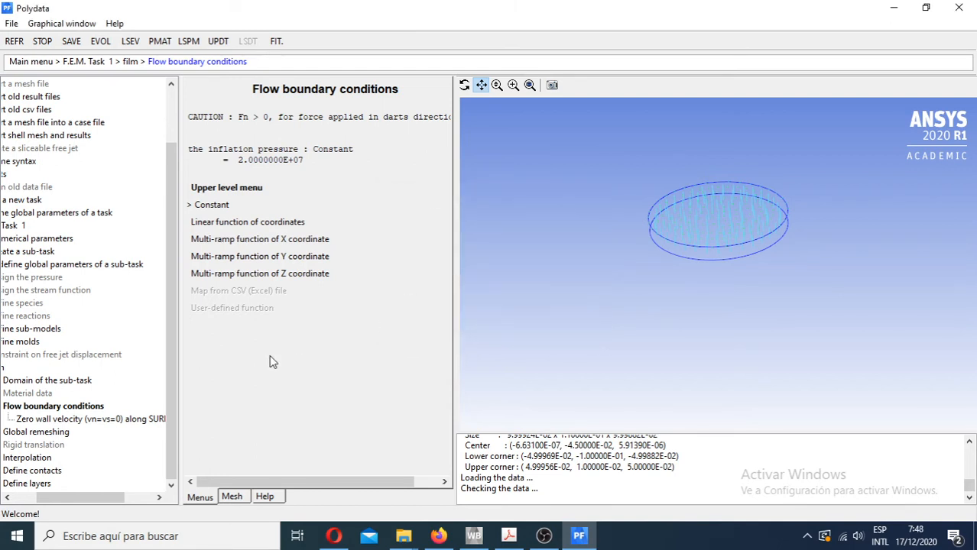
{"action": "left_click", "coordinate": [241, 189]}
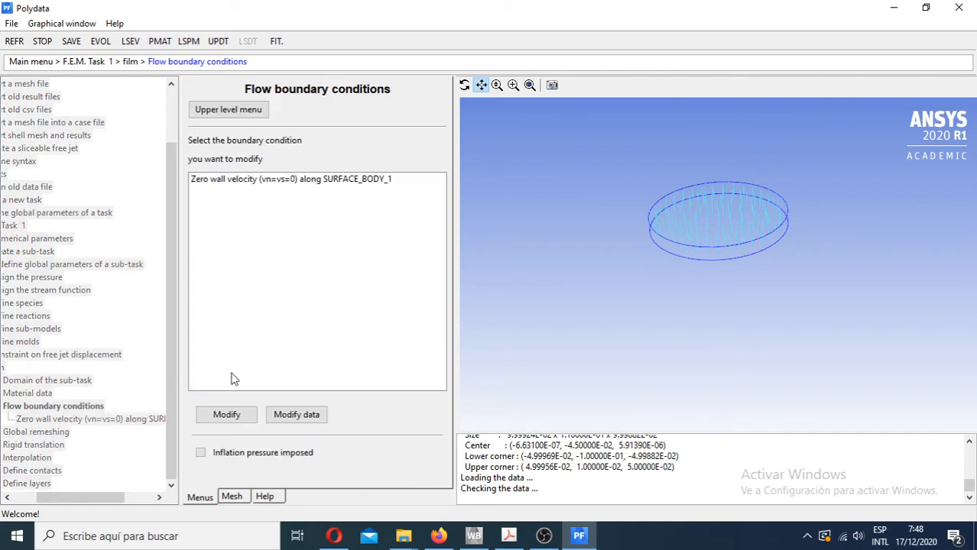
{"action": "left_click", "coordinate": [228, 110]}
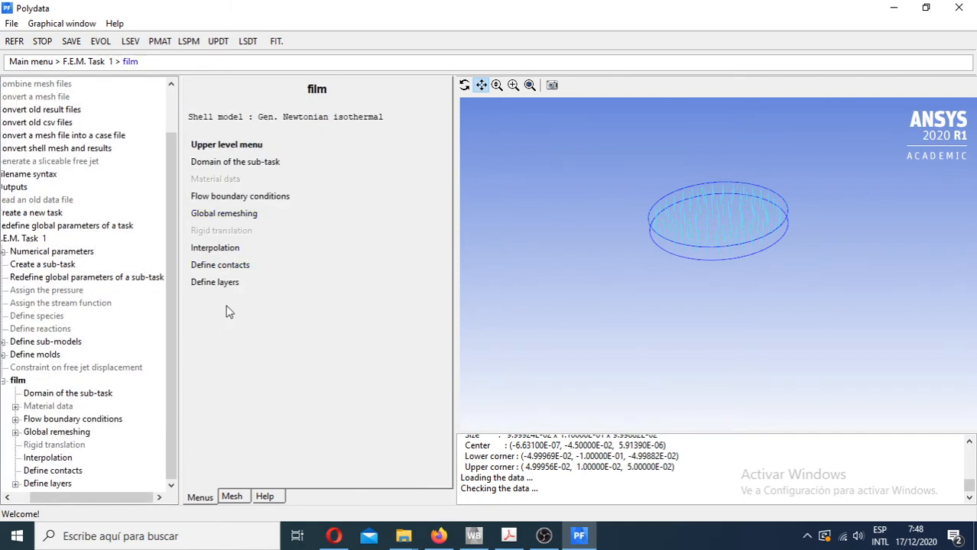
- Open the film's contact problem between Mold 1 and matid_4 to review its coefficients and options
{"action": "left_click", "coordinate": [229, 265]}
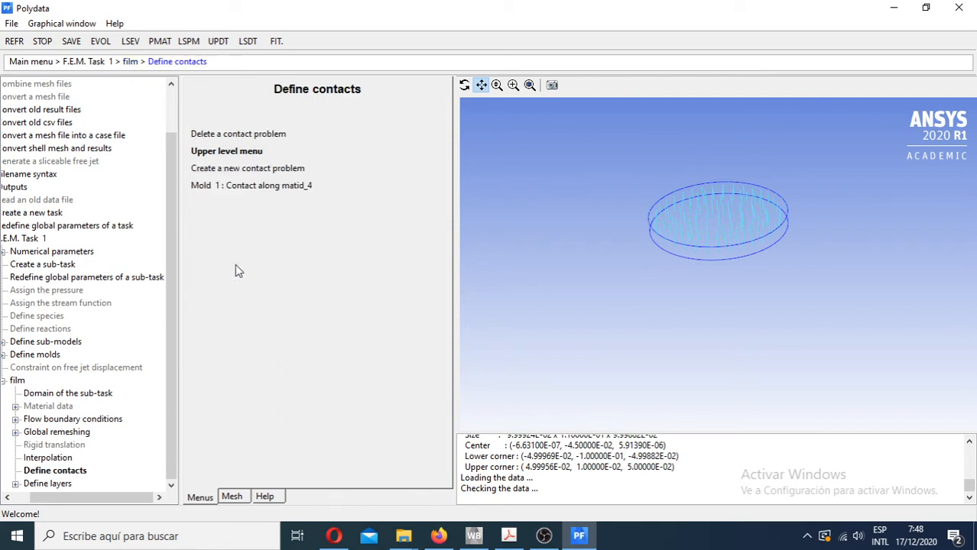
{"action": "left_click", "coordinate": [234, 151]}
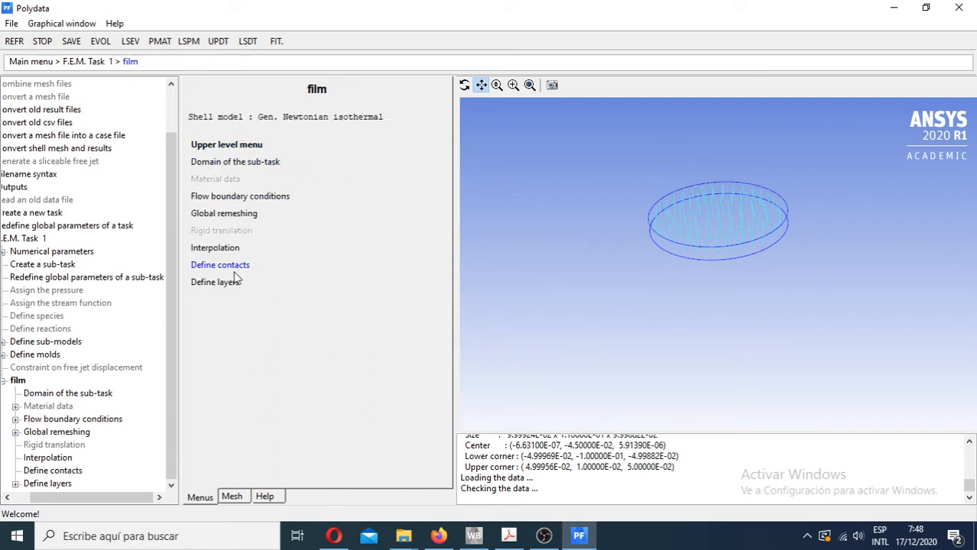
{"action": "left_click", "coordinate": [229, 266]}
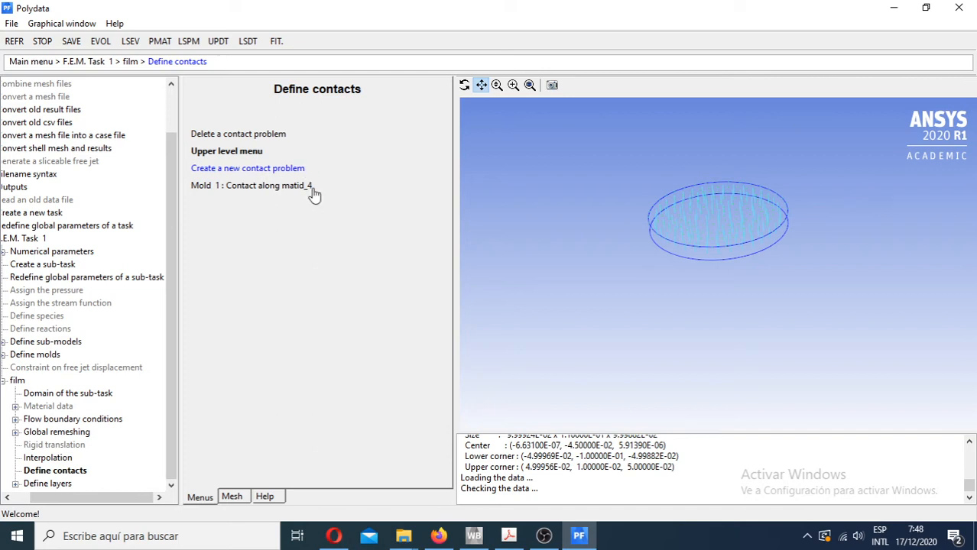
{"action": "left_click", "coordinate": [240, 187]}
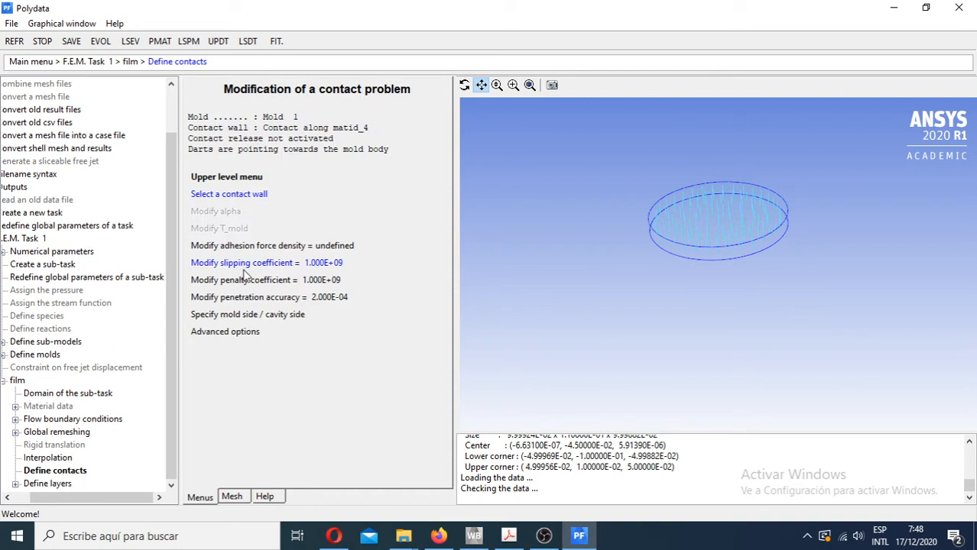
- Highlight the Mold 1 contact wall along matid_4 to inspect it, and return to the film sub-task settings
{"action": "left_click", "coordinate": [205, 197]}
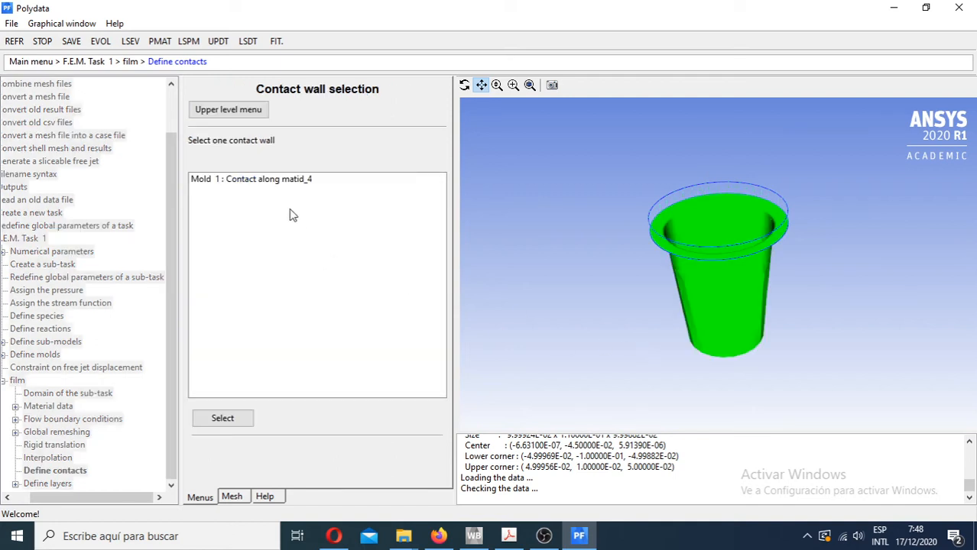
{"action": "left_click", "coordinate": [263, 182]}
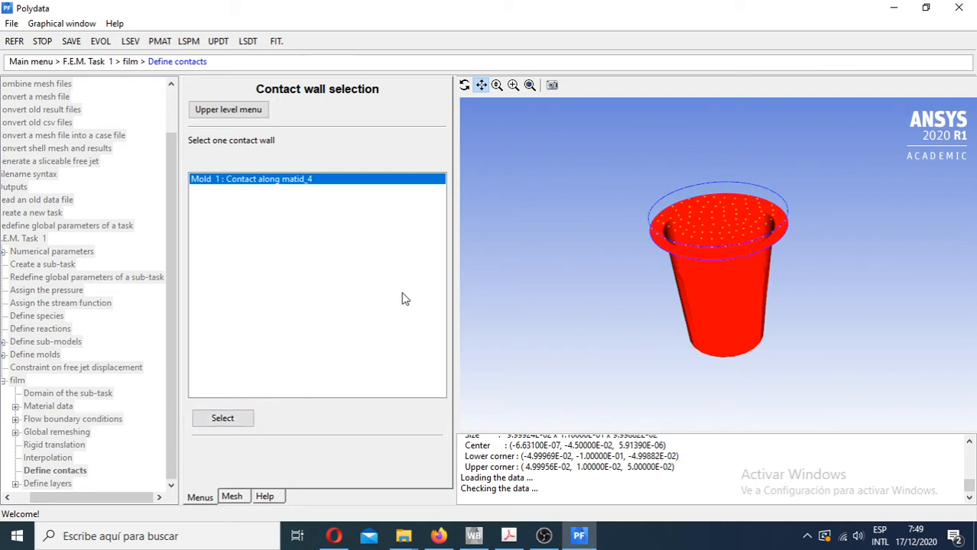
{"action": "left_click", "coordinate": [252, 112]}
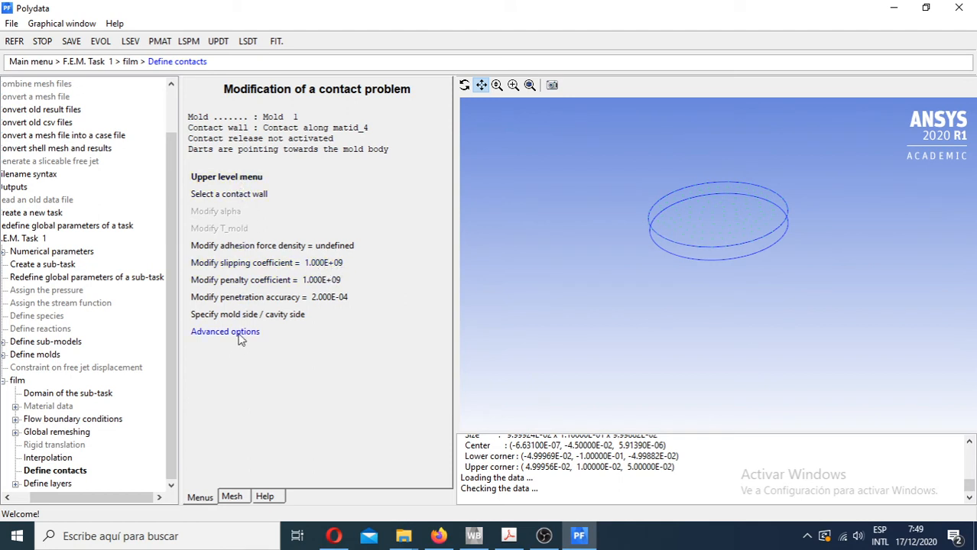
{"action": "left_click", "coordinate": [235, 180]}
{"action": "left_click", "coordinate": [224, 151]}
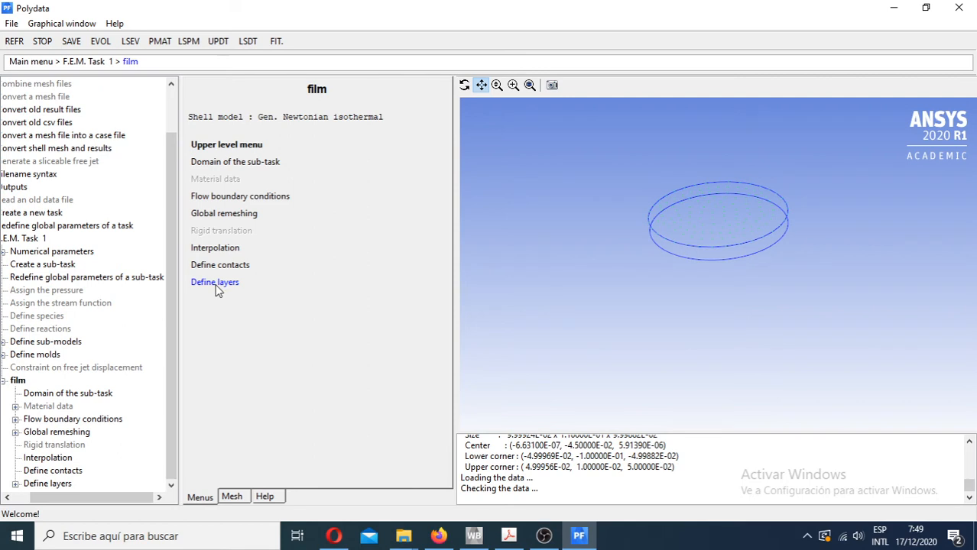
- Create an additional film layer without copying existing layer data, keeping the default name "new layer"
{"action": "left_click", "coordinate": [215, 284]}
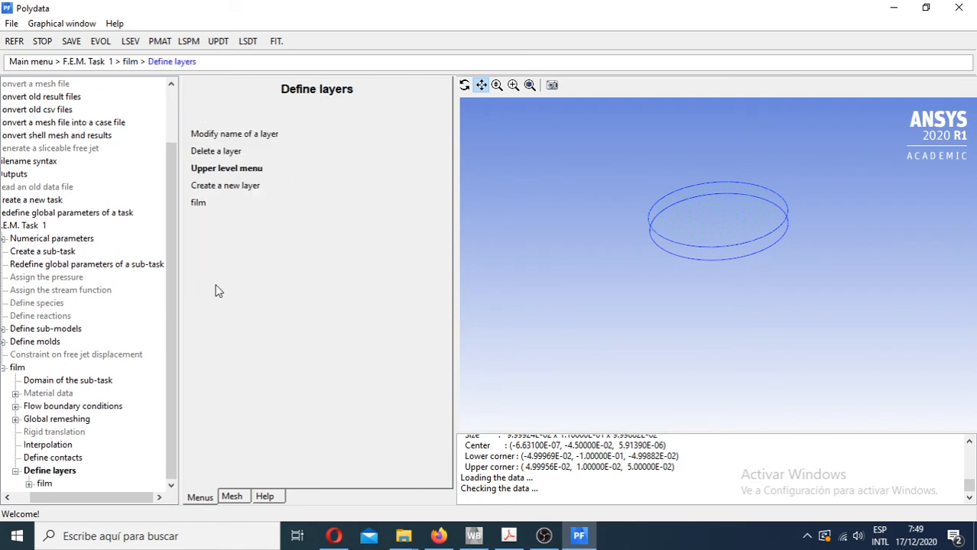
{"action": "left_click", "coordinate": [221, 191]}
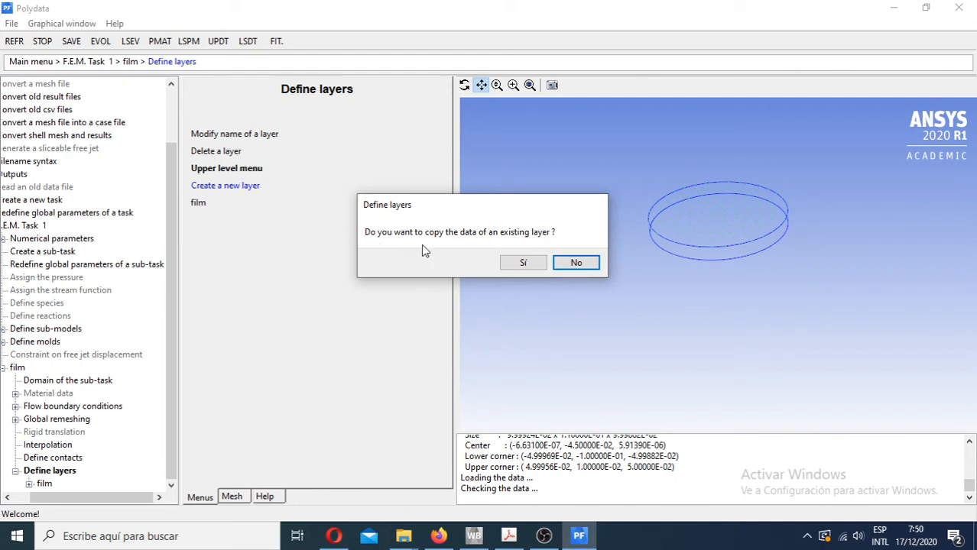
{"action": "left_click", "coordinate": [578, 264]}
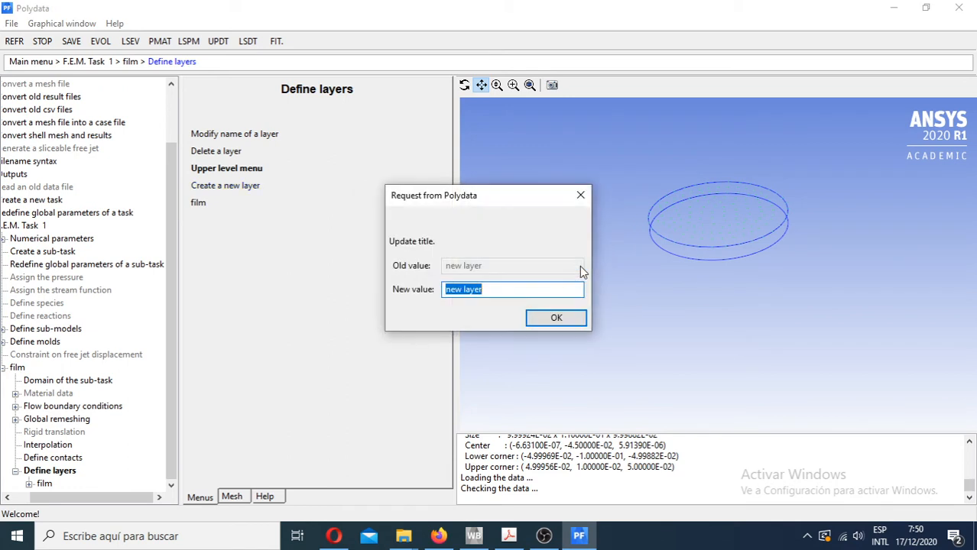
{"action": "left_click", "coordinate": [580, 198]}
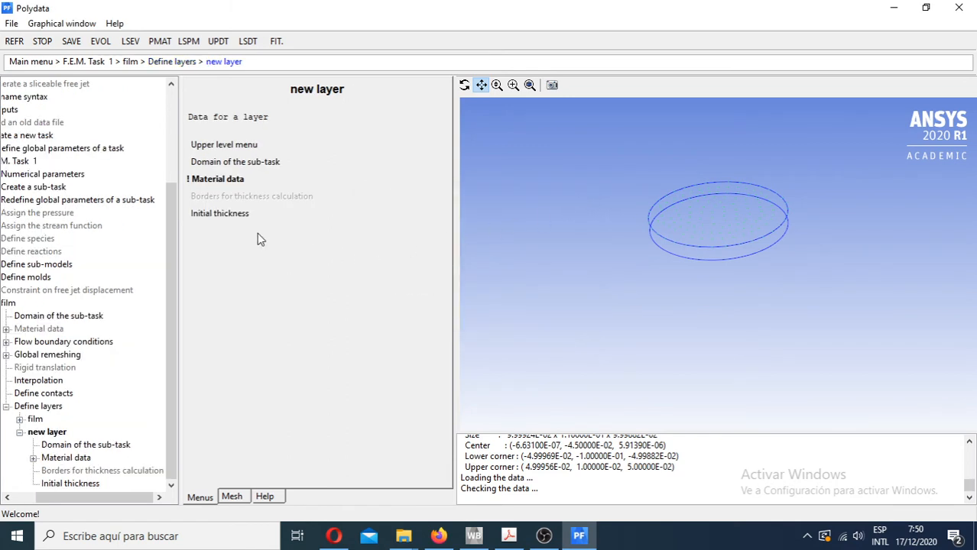
- Delete the extra layer "new layer" from the film's layer definitions
{"action": "left_click", "coordinate": [216, 150]}
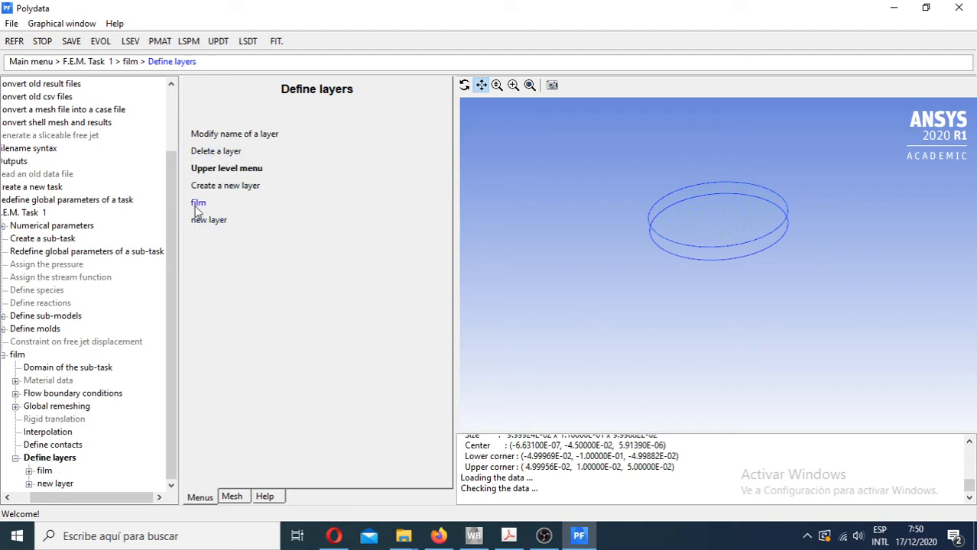
{"action": "left_click", "coordinate": [218, 153]}
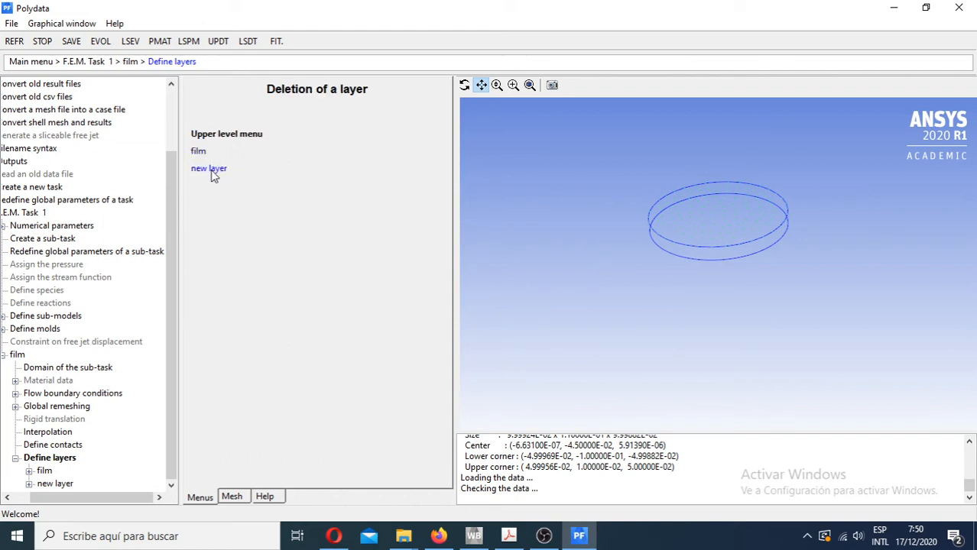
{"action": "left_click", "coordinate": [209, 170]}
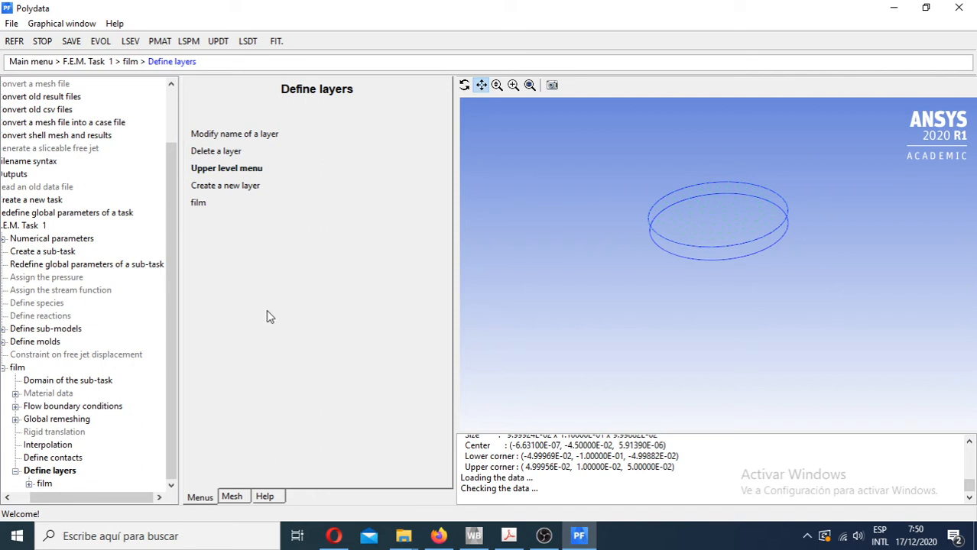
- Open the material data of the existing film layer and look through its available properties
{"action": "left_click", "coordinate": [199, 203]}
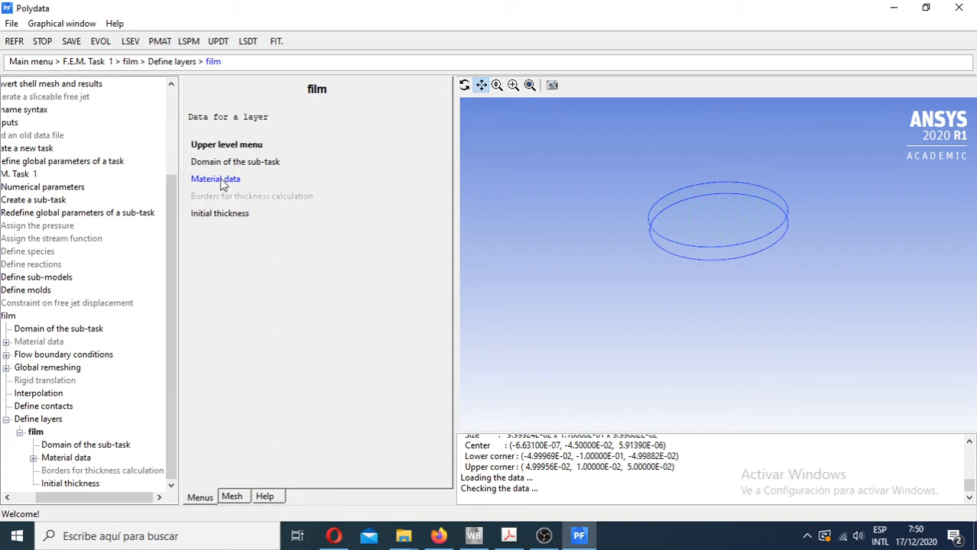
{"action": "left_click", "coordinate": [222, 180]}
{"action": "scroll", "coordinate": [311, 336], "scroll_direction": "down", "scroll_amount": 1}
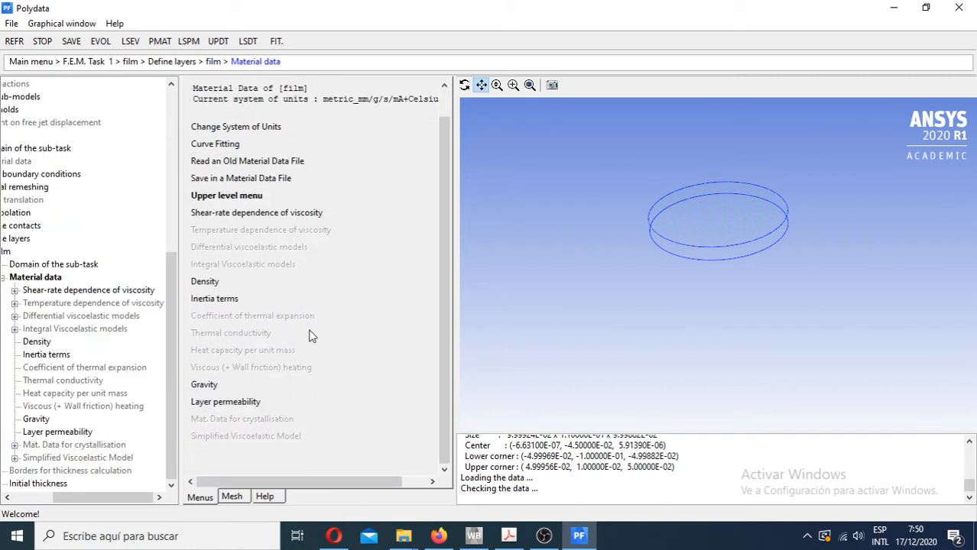
{"action": "scroll", "coordinate": [312, 337], "scroll_direction": "up", "scroll_amount": 1}
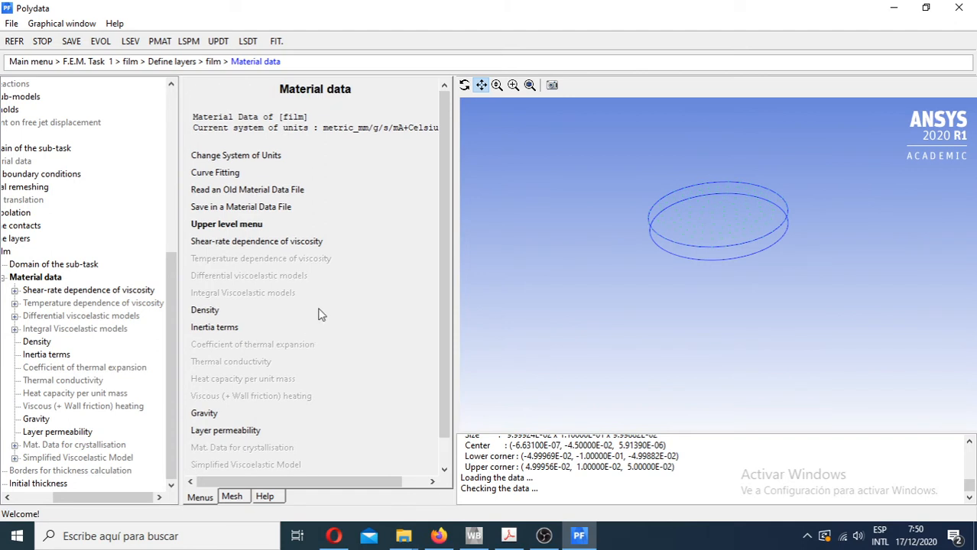
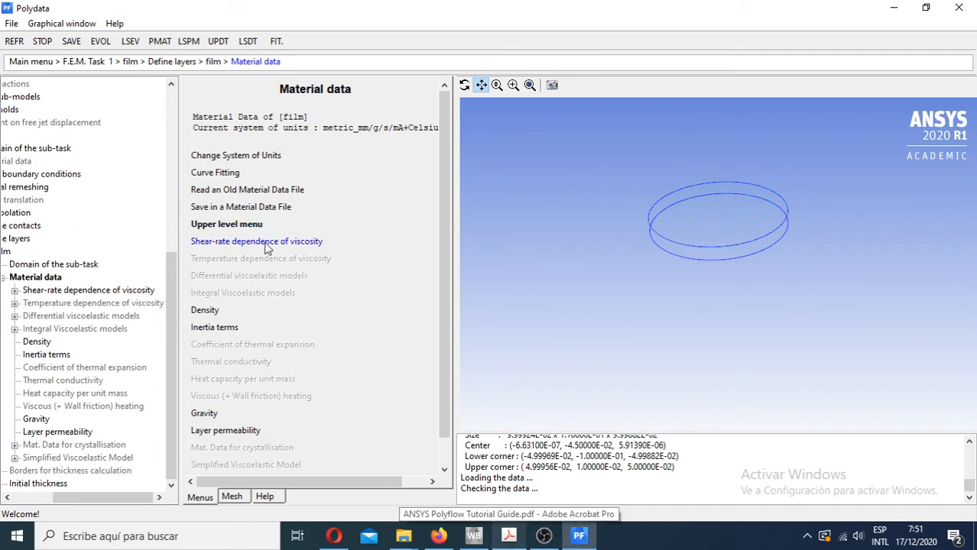
- Inspect the constant viscosity law under the film's shear-rate dependence of viscosity, and return to the material data
{"action": "scroll", "coordinate": [443, 314], "scroll_direction": "down", "scroll_amount": 1}
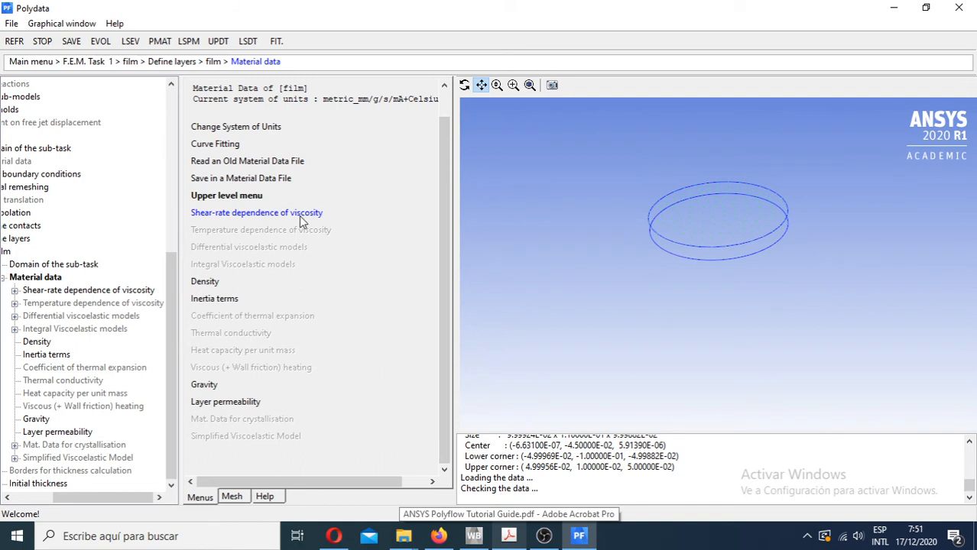
{"action": "left_click_drag", "start_coordinate": [441, 184], "coordinate": [438, 139]}
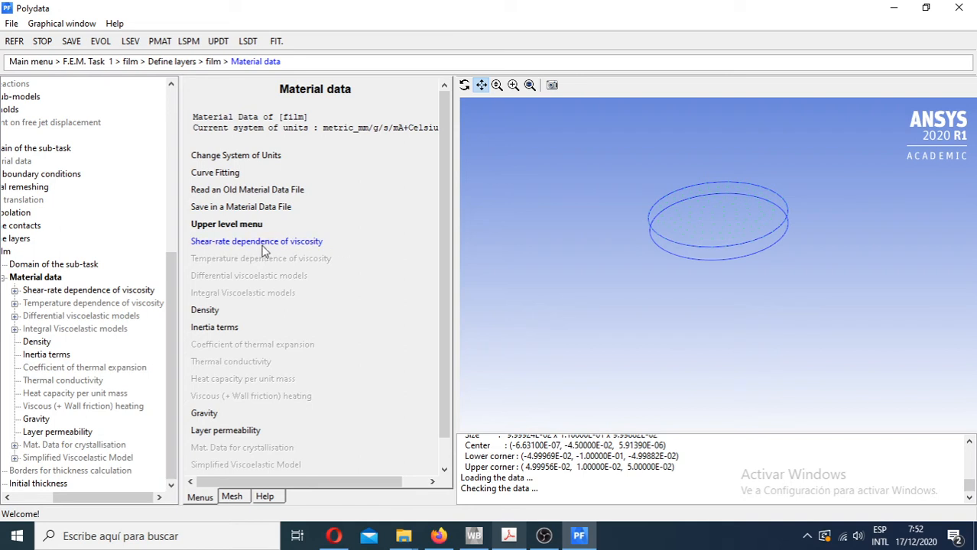
{"action": "left_click_drag", "start_coordinate": [447, 239], "coordinate": [447, 286]}
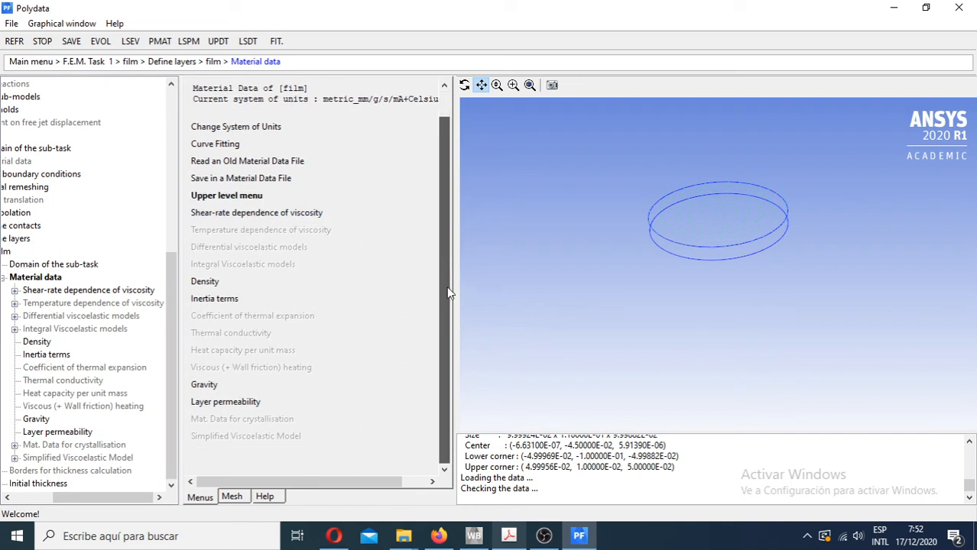
{"action": "left_click", "coordinate": [260, 214]}
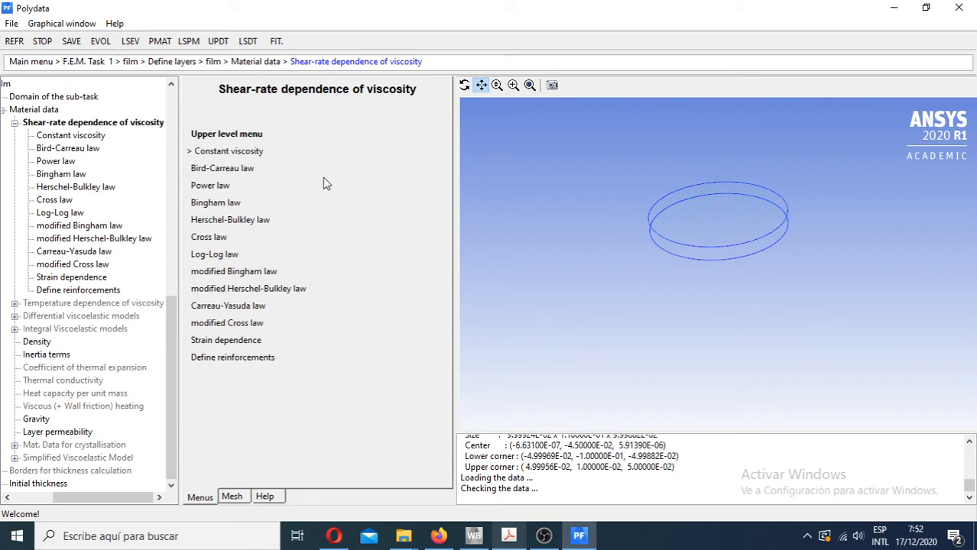
{"action": "left_click", "coordinate": [230, 157]}
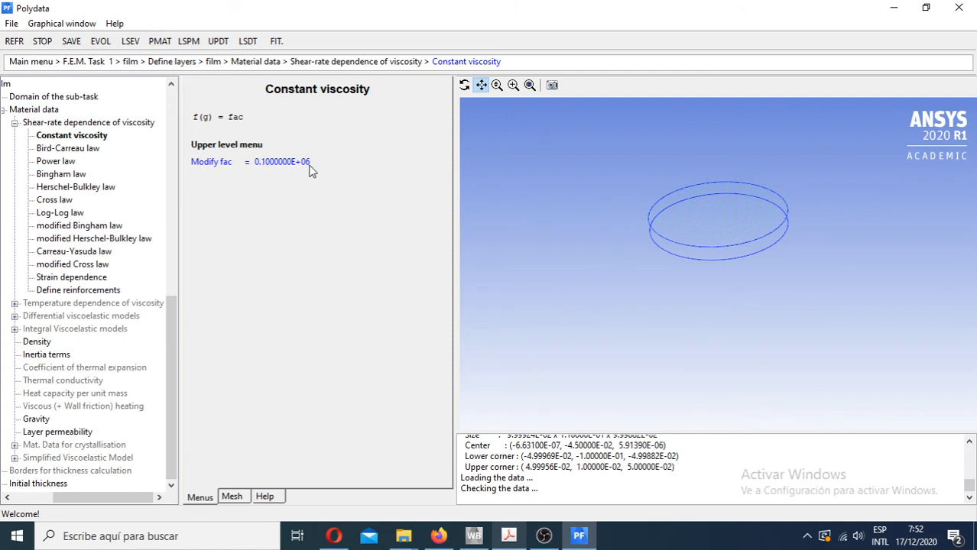
{"action": "left_click", "coordinate": [228, 150]}
{"action": "left_click", "coordinate": [222, 136]}
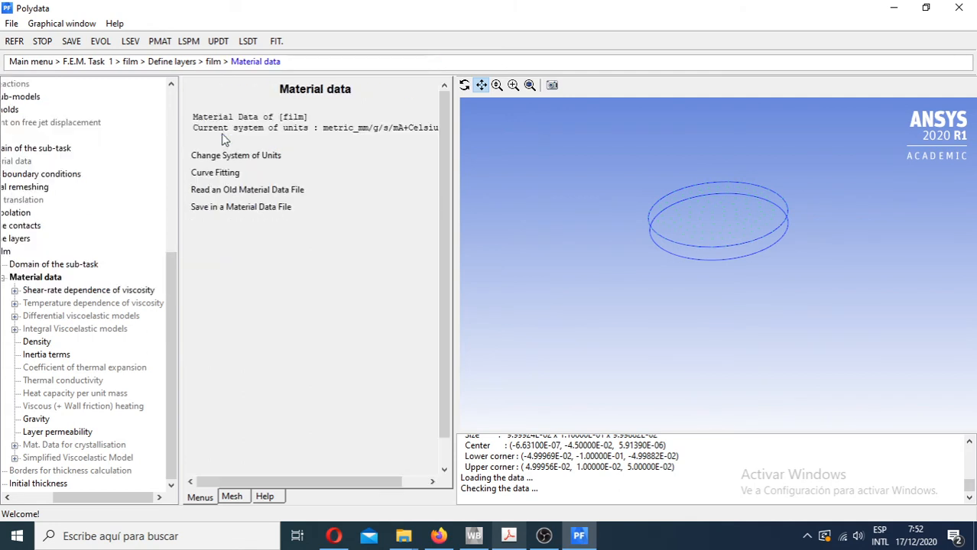
- Check the film layer's density value without modifying it, and return to the material data
{"action": "scroll", "coordinate": [300, 343], "scroll_direction": "down", "scroll_amount": 1}
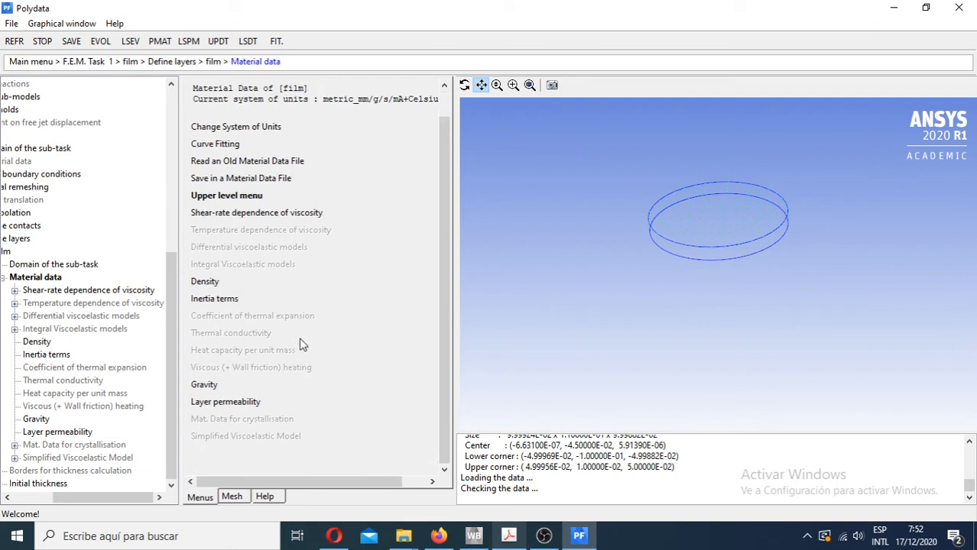
{"action": "left_click_drag", "start_coordinate": [444, 270], "coordinate": [444, 281]}
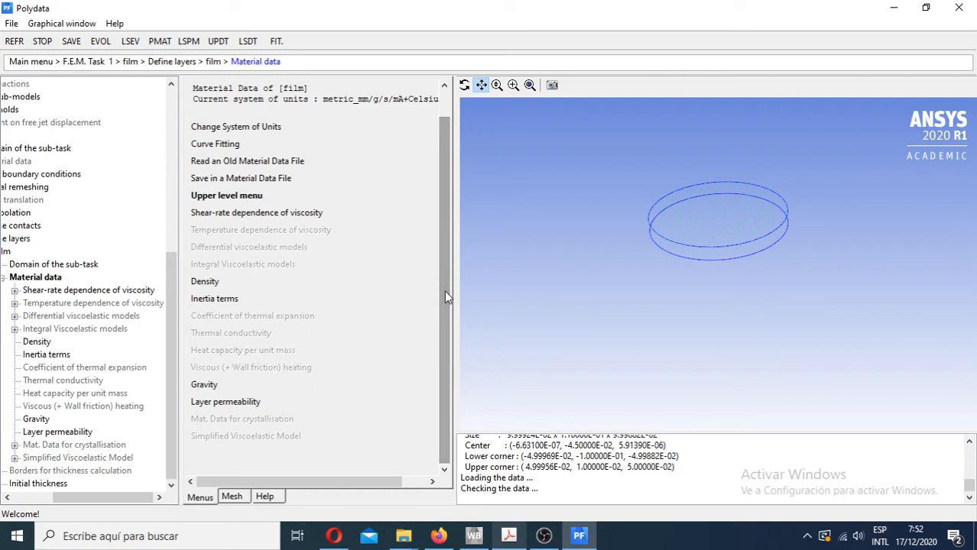
{"action": "left_click", "coordinate": [204, 281]}
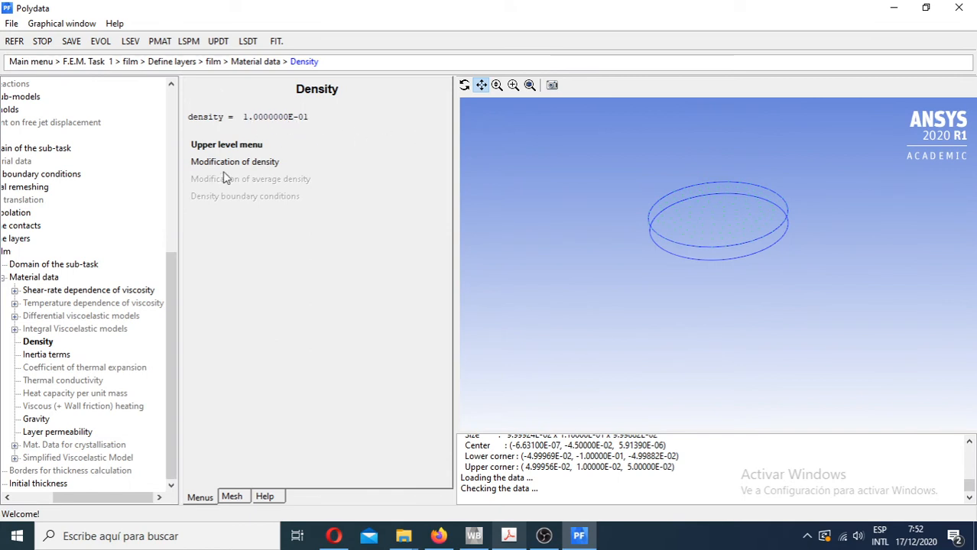
{"action": "left_click", "coordinate": [200, 164]}
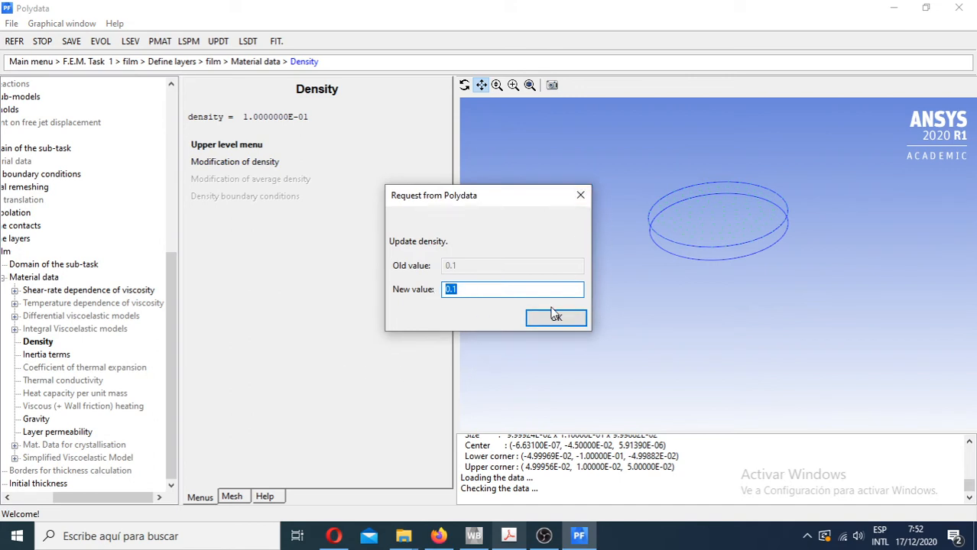
{"action": "left_click", "coordinate": [580, 195]}
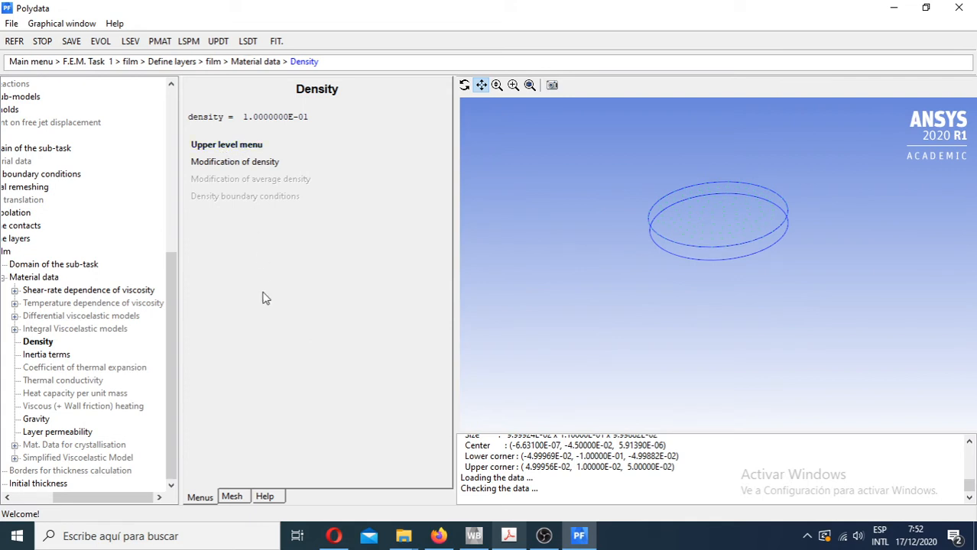
{"action": "left_click", "coordinate": [225, 146]}
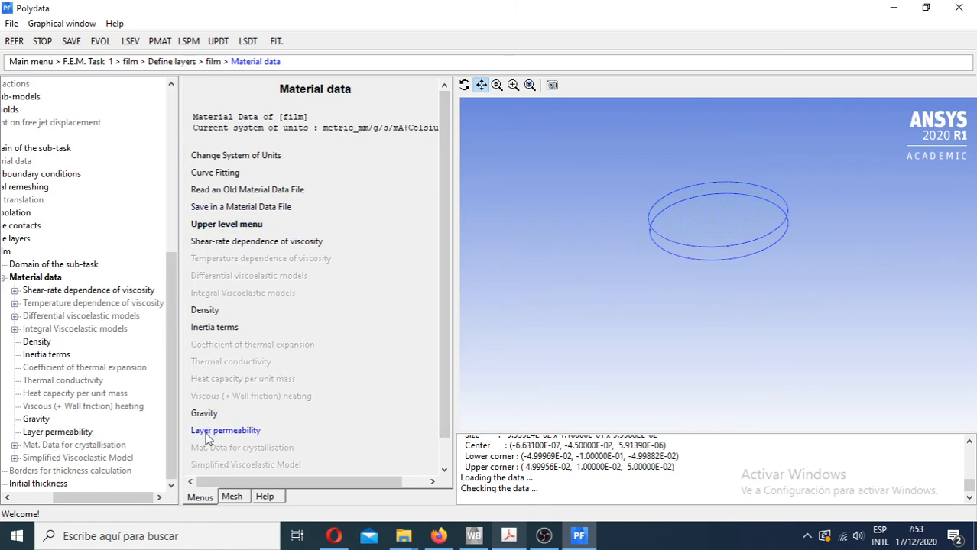
- Review the inertia terms option of the film material, and return to the material data
{"action": "left_click", "coordinate": [214, 329]}
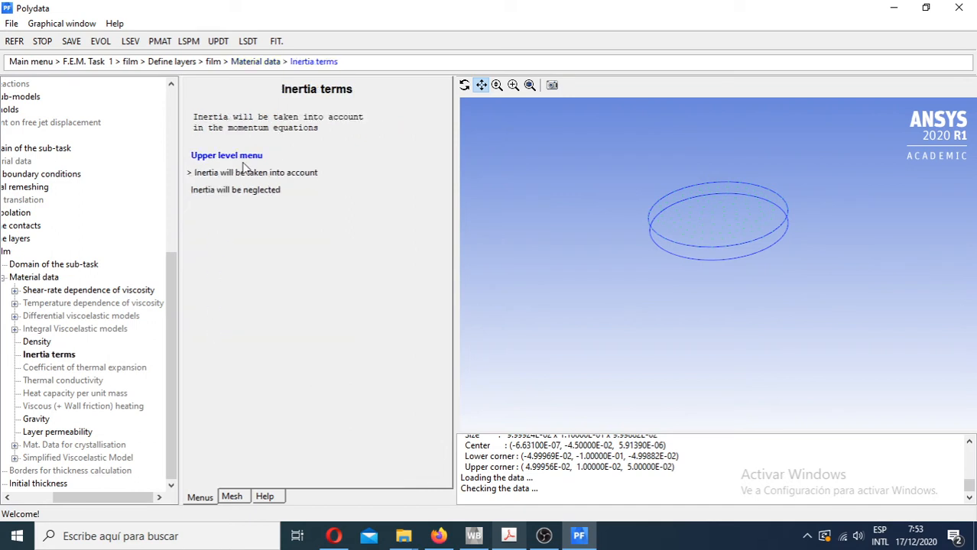
{"action": "left_click", "coordinate": [242, 160]}
{"action": "left_click", "coordinate": [228, 324]}
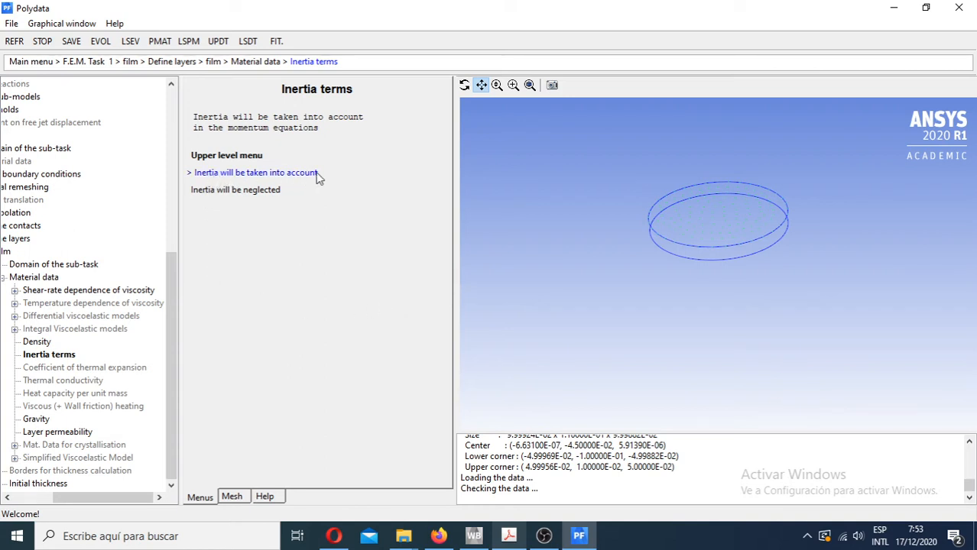
{"action": "left_click", "coordinate": [228, 156]}
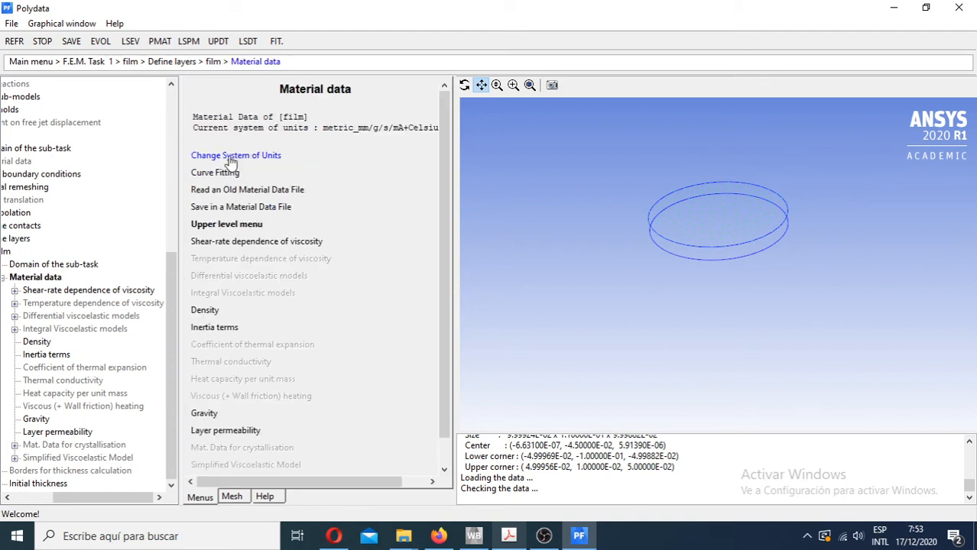
- Open the film's gravity settings and display the coordinate axes with the geometry to identify the X, Y and Z directions
{"action": "left_click", "coordinate": [203, 414]}
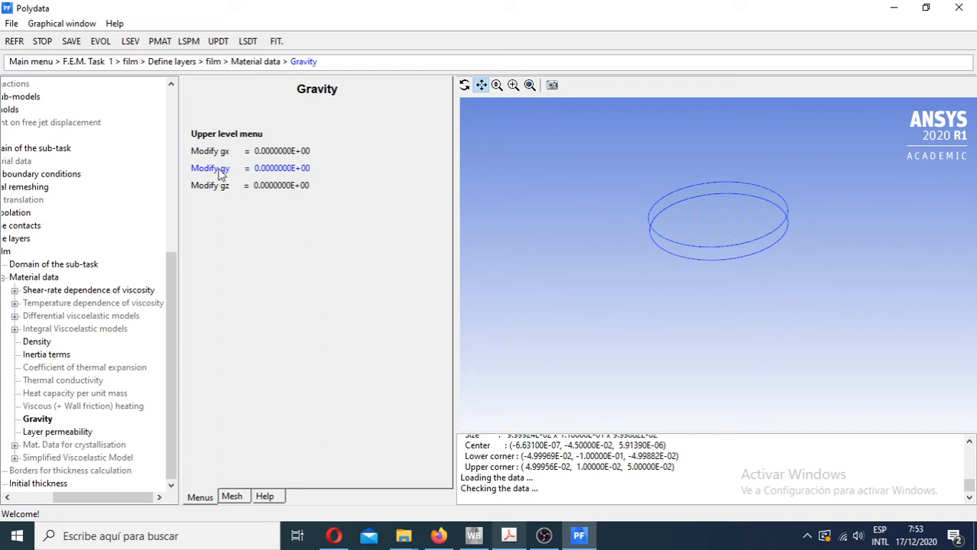
{"action": "left_click", "coordinate": [47, 23]}
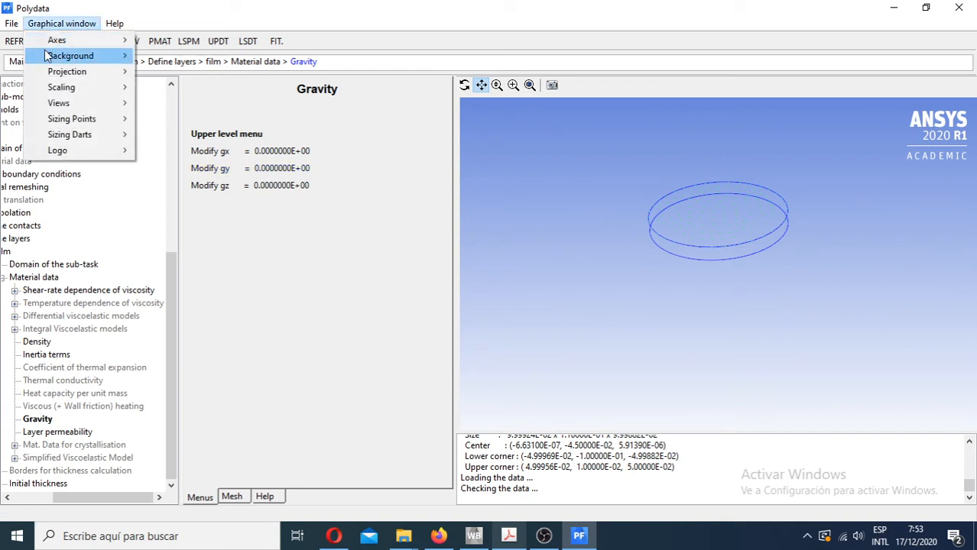
{"action": "mouse_move", "coordinate": [47, 57]}
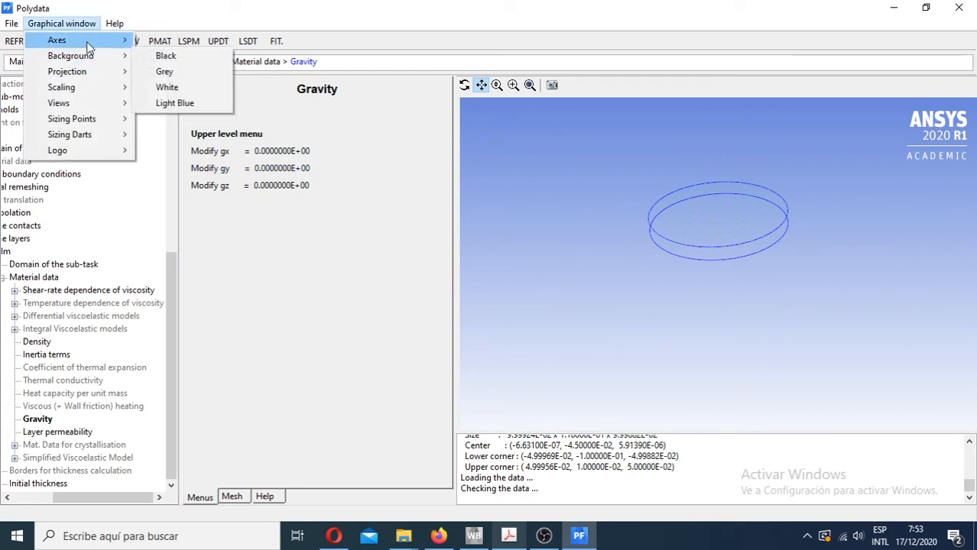
{"action": "mouse_move", "coordinate": [62, 40]}
{"action": "left_click", "coordinate": [170, 39]}
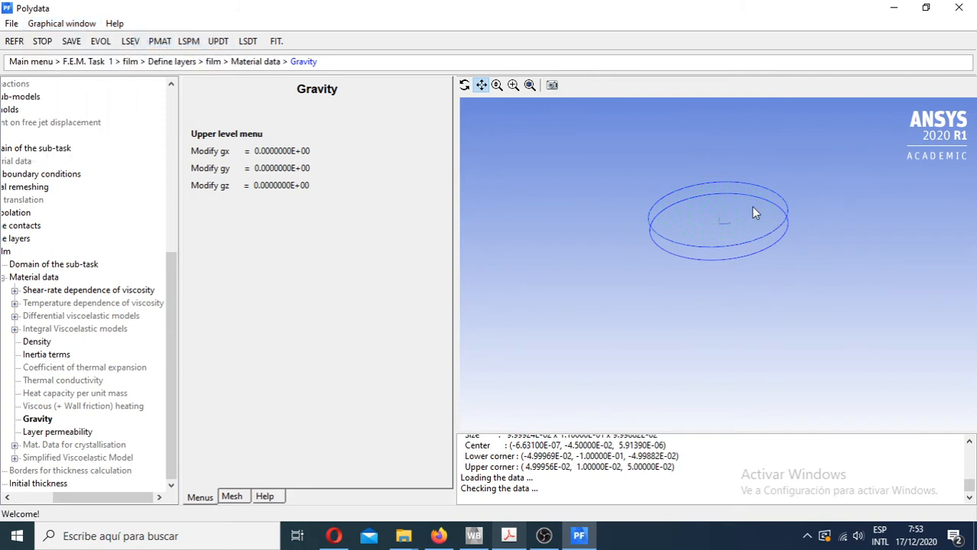
{"action": "scroll", "coordinate": [731, 214], "scroll_direction": "down", "scroll_amount": 2}
{"action": "scroll", "coordinate": [714, 247], "scroll_direction": "up", "scroll_amount": 5}
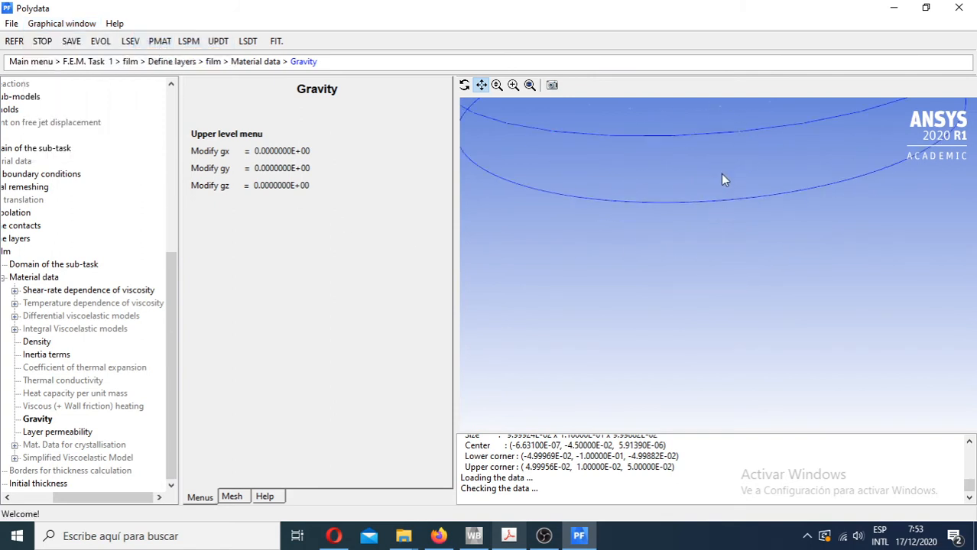
{"action": "middle_click_drag", "start_coordinate": [708, 165], "coordinate": [736, 312]}
{"action": "scroll", "coordinate": [716, 206], "scroll_direction": "down", "scroll_amount": 5}
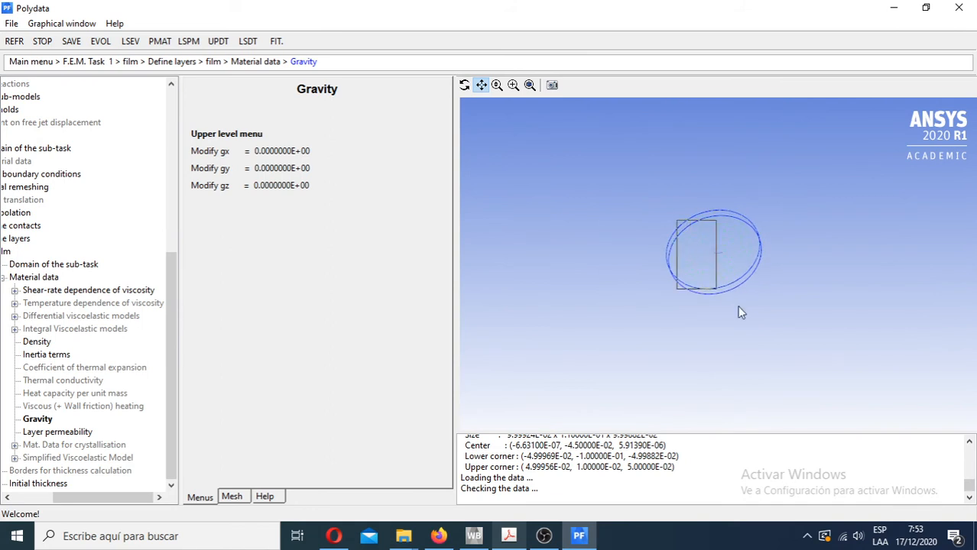
{"action": "scroll", "coordinate": [754, 309], "scroll_direction": "up", "scroll_amount": 5}
{"action": "middle_click_drag", "start_coordinate": [715, 206], "coordinate": [682, 182]}
{"action": "scroll", "coordinate": [686, 171], "scroll_direction": "down", "scroll_amount": 4}
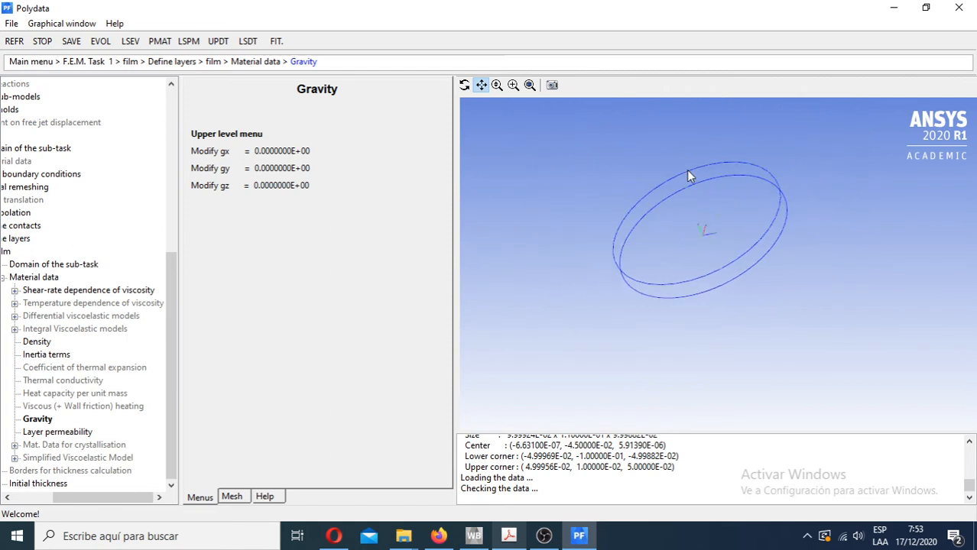
{"action": "scroll", "coordinate": [698, 213], "scroll_direction": "up", "scroll_amount": 7}
{"action": "scroll", "coordinate": [649, 142], "scroll_direction": "down", "scroll_amount": 5}
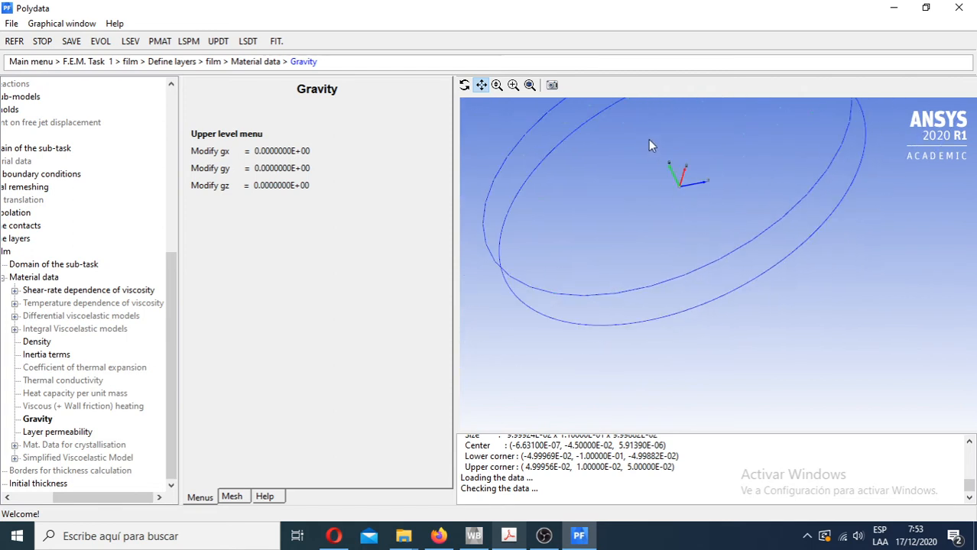
{"action": "scroll", "coordinate": [692, 195], "scroll_direction": "up", "scroll_amount": 8}
{"action": "scroll", "coordinate": [680, 181], "scroll_direction": "down", "scroll_amount": 1}
{"action": "scroll", "coordinate": [680, 180], "scroll_direction": "down", "scroll_amount": 1}
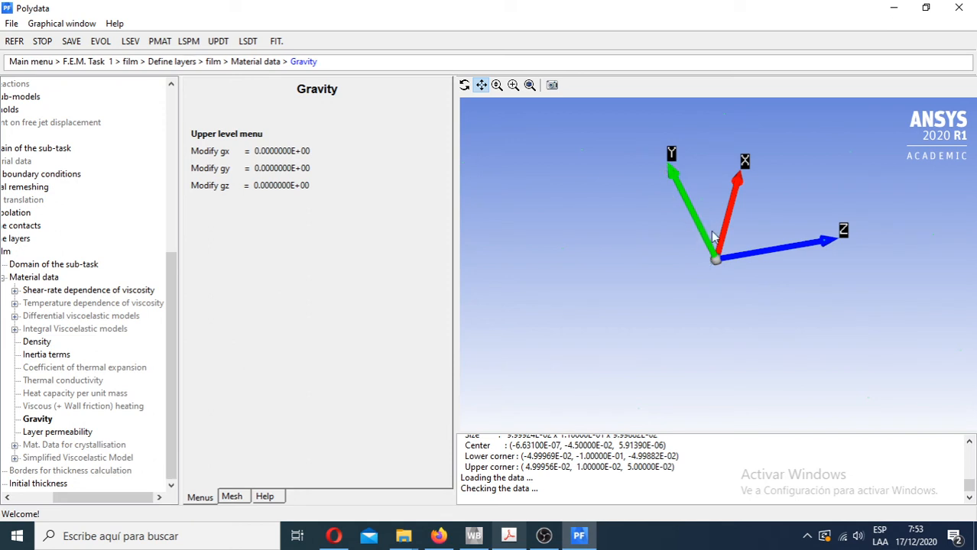
- Check the gravity component gy without modifying it, and return to the material data
{"action": "left_click", "coordinate": [291, 174]}
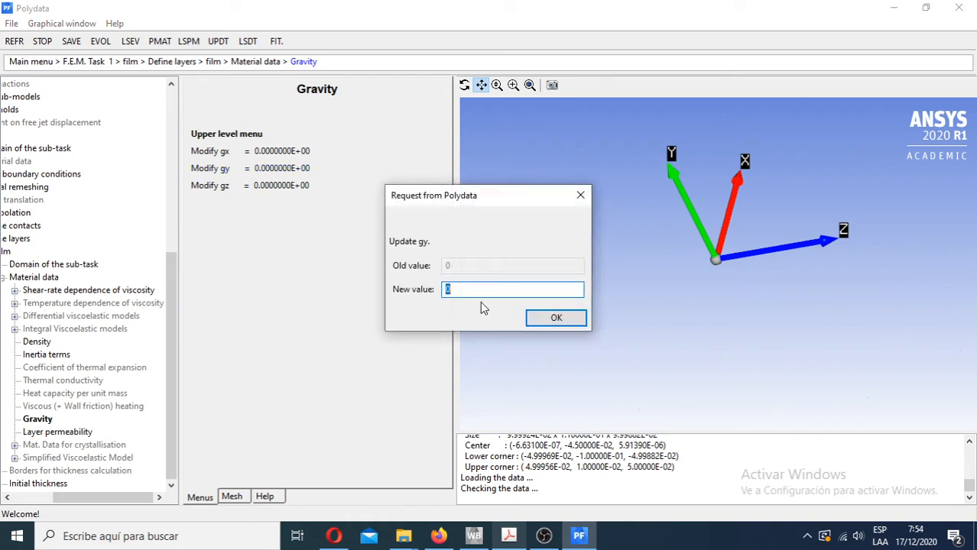
{"action": "left_click", "coordinate": [580, 195]}
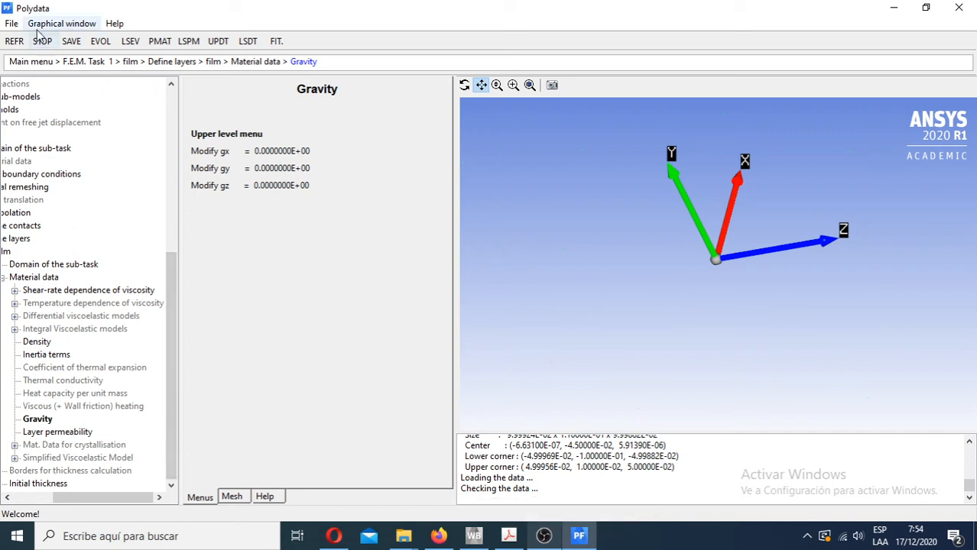
{"action": "left_click", "coordinate": [221, 135]}
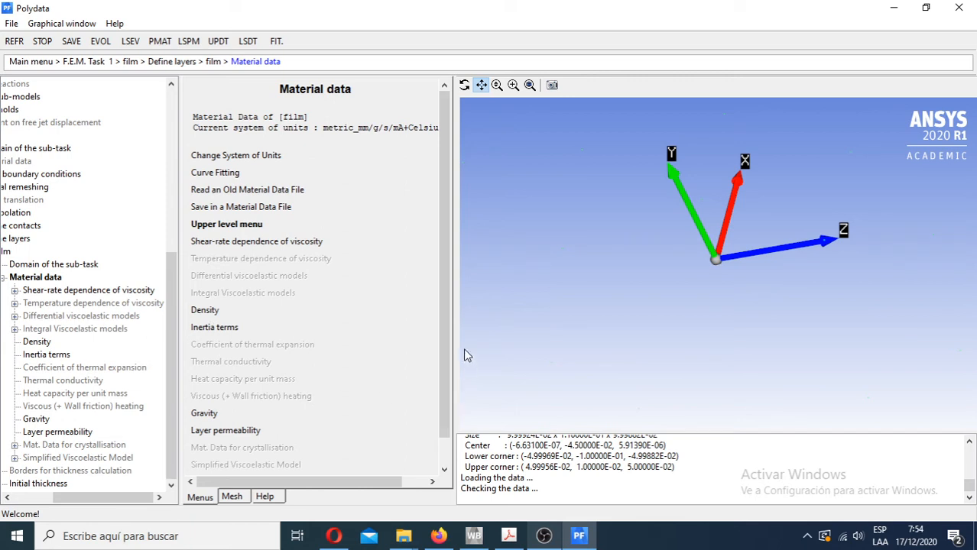
- Review the film's layer permeability coefficient, reorient the film so its Y axis points up, and return to the material data
{"action": "scroll", "coordinate": [448, 343], "scroll_direction": "down", "scroll_amount": 1}
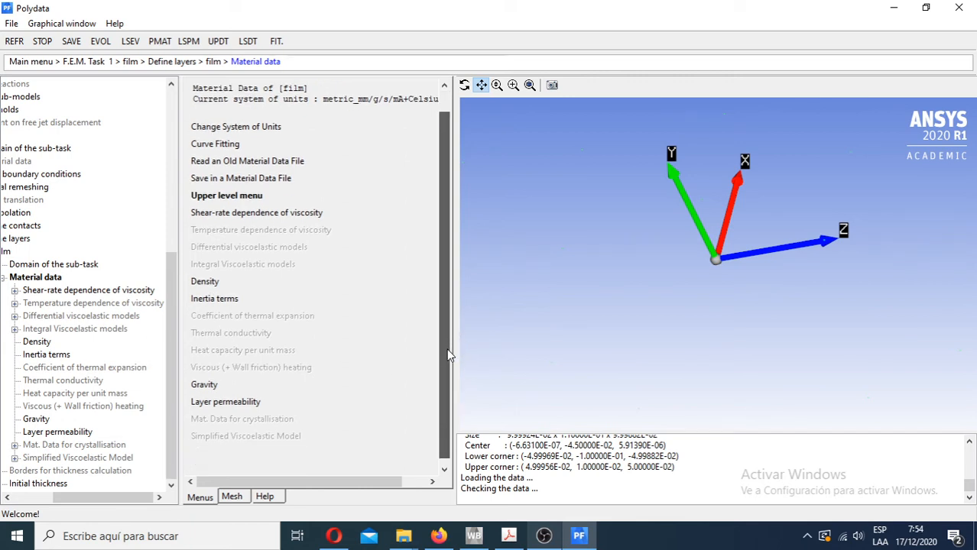
{"action": "left_click", "coordinate": [248, 407]}
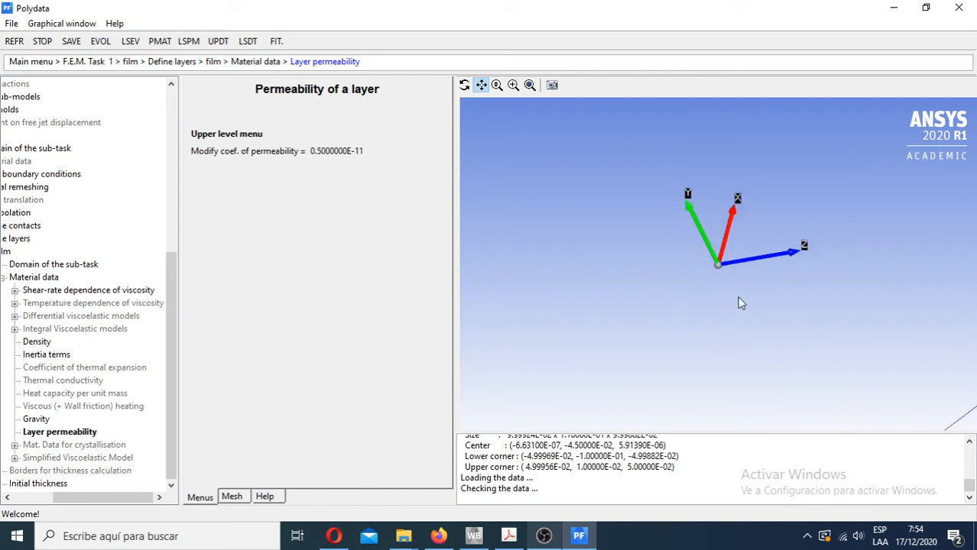
{"action": "mouse_move", "coordinate": [762, 285]}
{"action": "left_mouse_down"}
{"action": "mouse_move", "coordinate": [778, 261]}
{"action": "mouse_move", "coordinate": [765, 327]}
{"action": "mouse_move", "coordinate": [797, 290]}
{"action": "mouse_move", "coordinate": [780, 293]}
{"action": "left_mouse_up"}
{"action": "scroll", "coordinate": [760, 287], "scroll_direction": "down", "scroll_amount": 2}
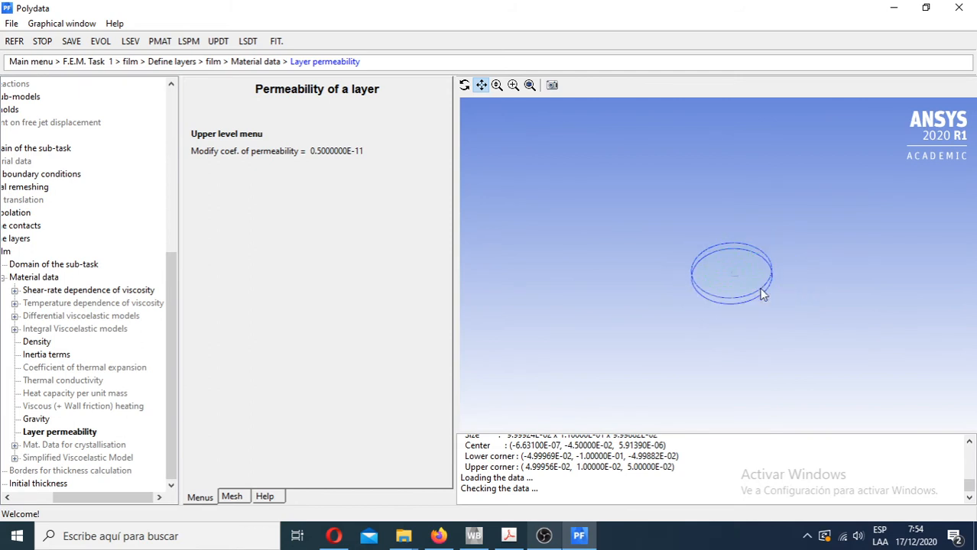
{"action": "scroll", "coordinate": [759, 288], "scroll_direction": "up", "scroll_amount": 7}
{"action": "middle_click_drag", "start_coordinate": [772, 291], "coordinate": [696, 285]}
{"action": "left_click_drag", "start_coordinate": [697, 290], "coordinate": [776, 204]}
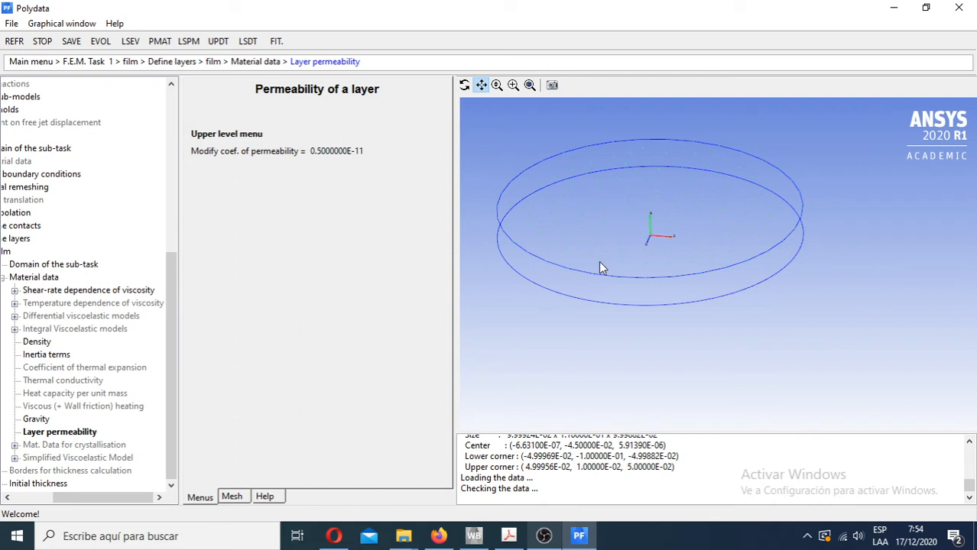
{"action": "left_click", "coordinate": [237, 136]}
- Open the film layer's initial thickness definition and check its constant value without modifying it
{"action": "scroll", "coordinate": [273, 411], "scroll_direction": "down", "scroll_amount": 1}
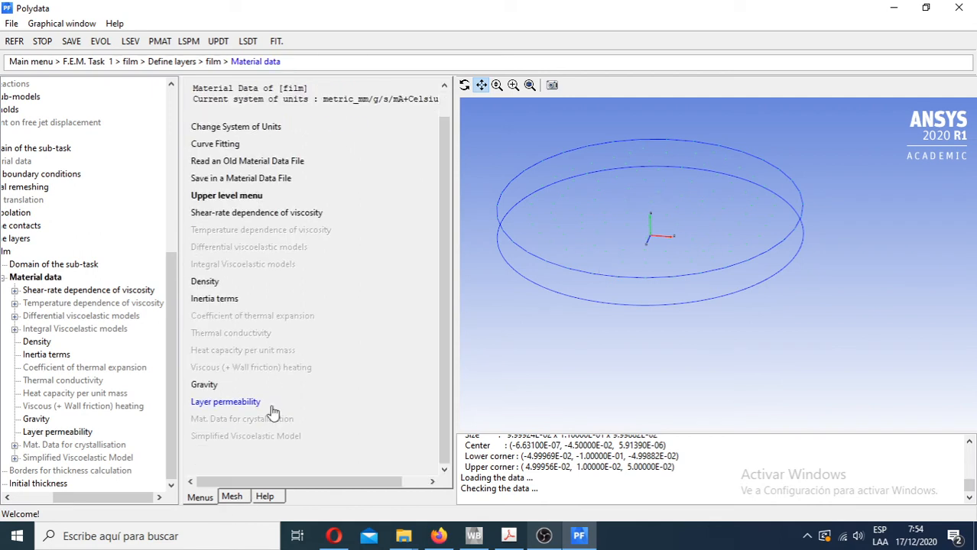
{"action": "scroll", "coordinate": [273, 410], "scroll_direction": "up", "scroll_amount": 1}
{"action": "scroll", "coordinate": [282, 414], "scroll_direction": "down", "scroll_amount": 1}
{"action": "scroll", "coordinate": [343, 375], "scroll_direction": "up", "scroll_amount": 1}
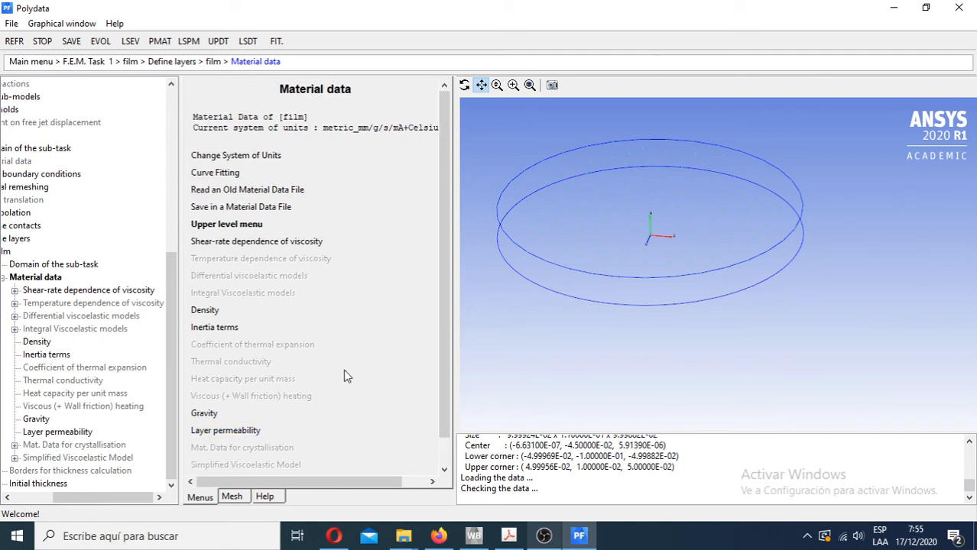
{"action": "left_click", "coordinate": [218, 226]}
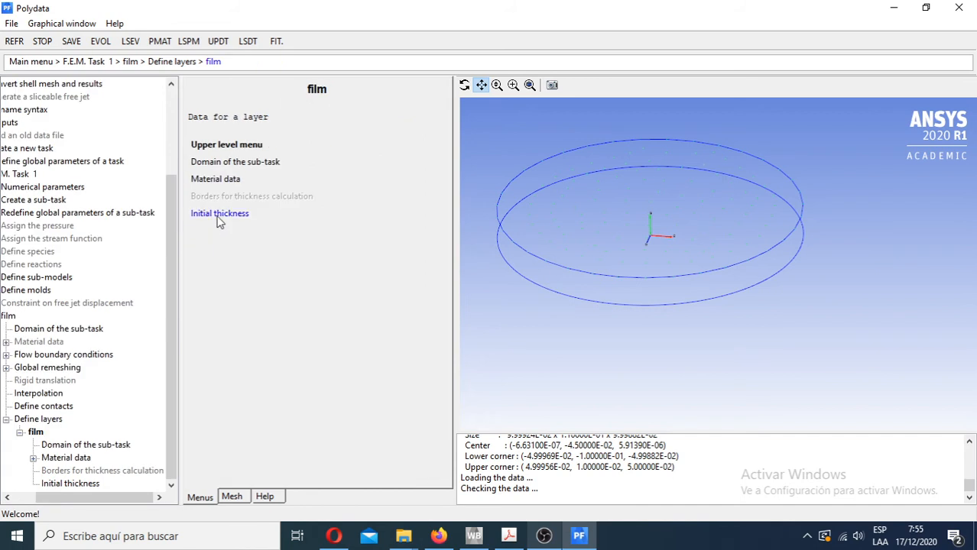
{"action": "left_click", "coordinate": [220, 216]}
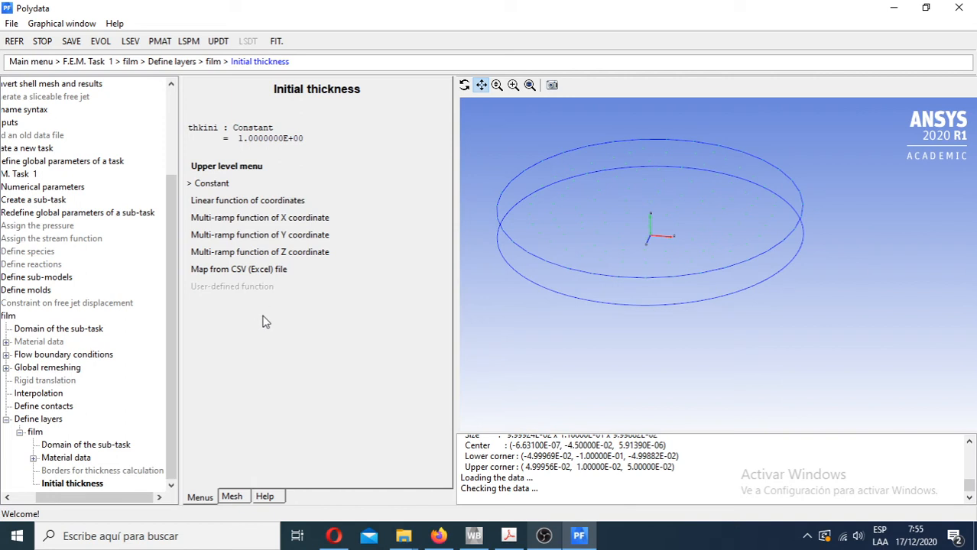
{"action": "left_click", "coordinate": [212, 184]}
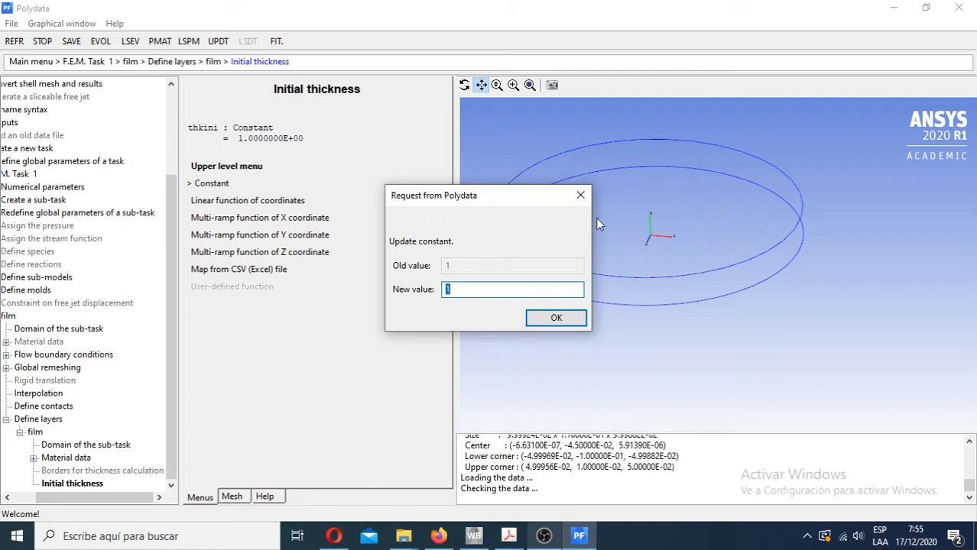
{"action": "left_click", "coordinate": [586, 195]}
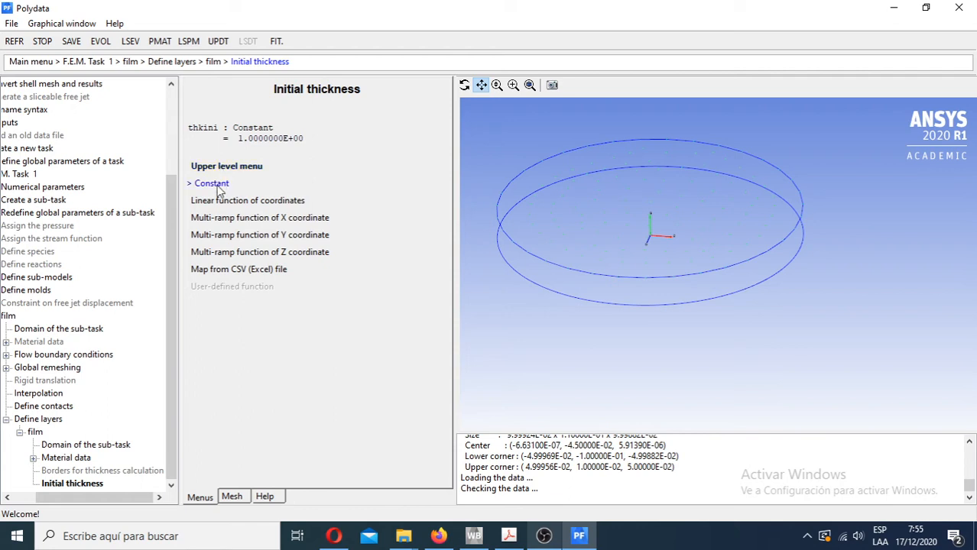
- Leave the initial thickness, layer and film settings and return to F.E.M. Task 1
{"action": "left_click", "coordinate": [226, 167]}
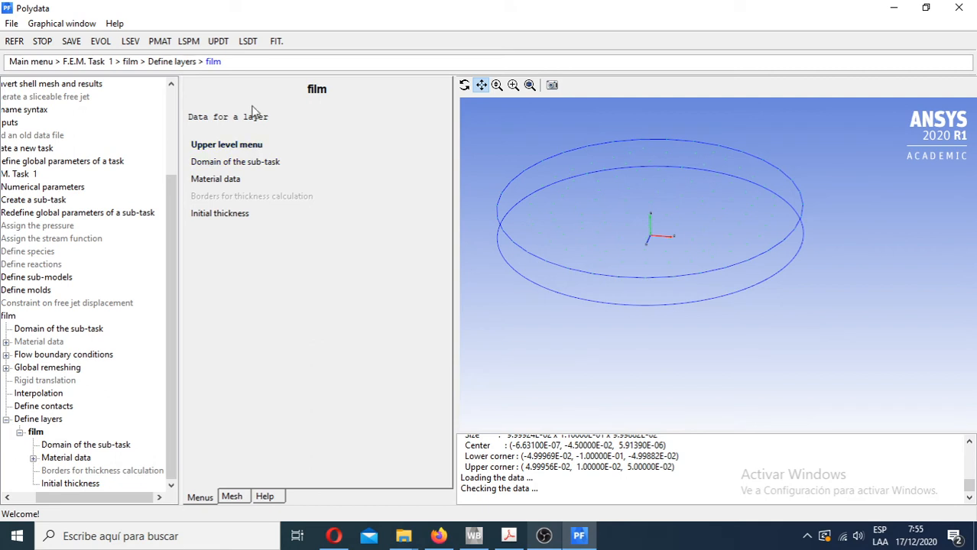
{"action": "left_click", "coordinate": [220, 148]}
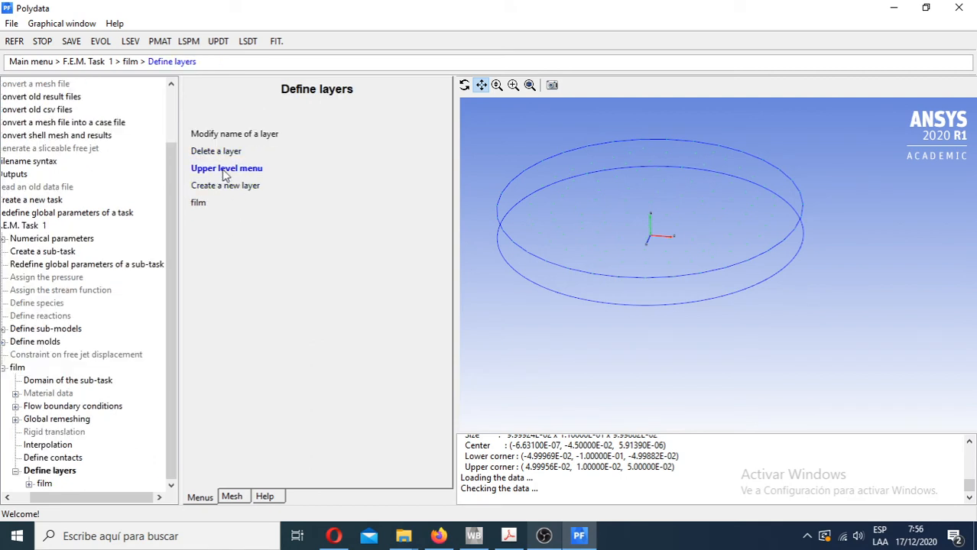
{"action": "left_click", "coordinate": [224, 169]}
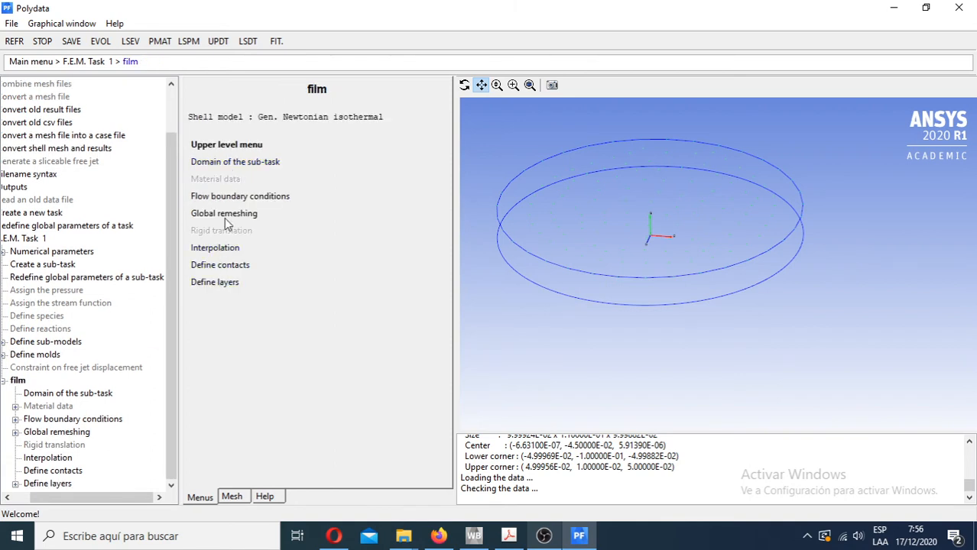
{"action": "left_click", "coordinate": [235, 145]}
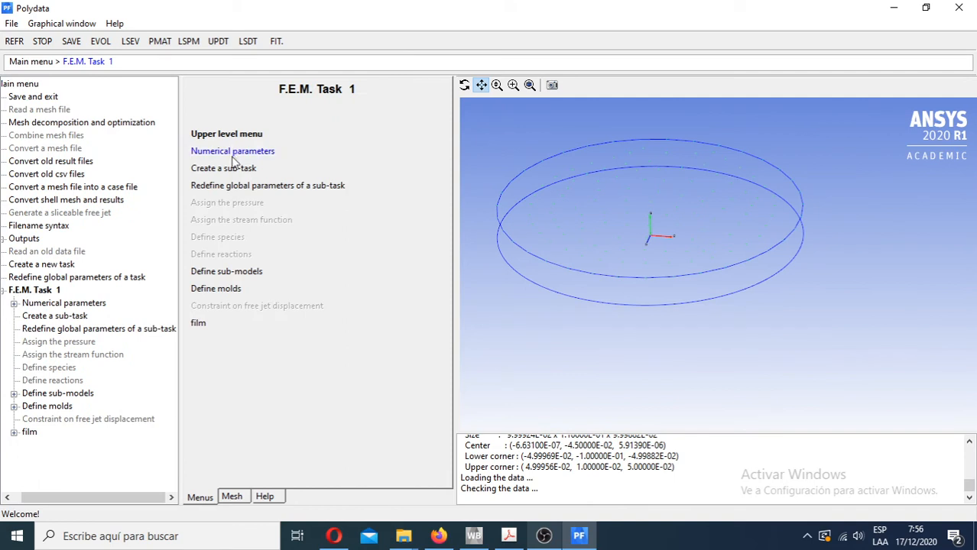
- Review the task's numerical parameters for iterations, including the convergence test and solver type, without modifying them
{"action": "left_click", "coordinate": [233, 151]}
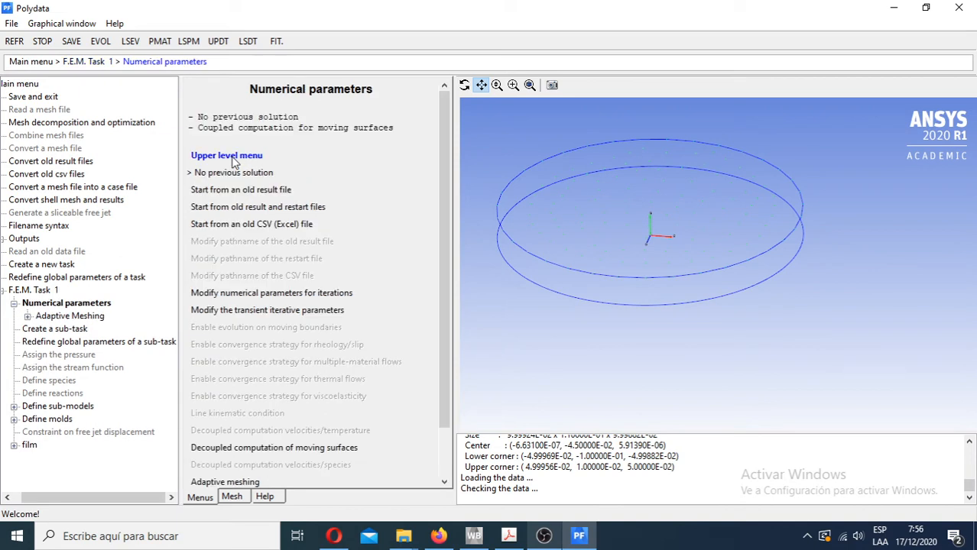
{"action": "left_click", "coordinate": [251, 297]}
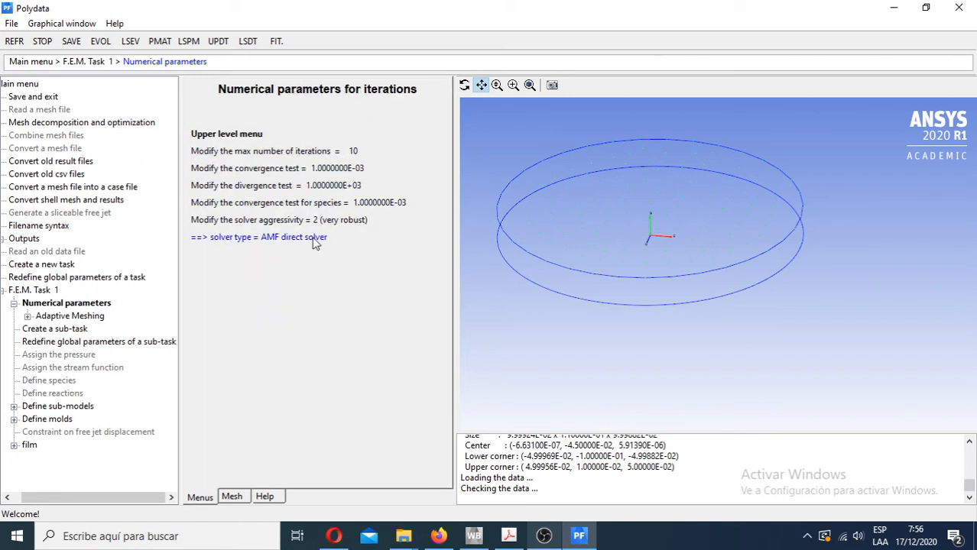
{"action": "left_click", "coordinate": [238, 139]}
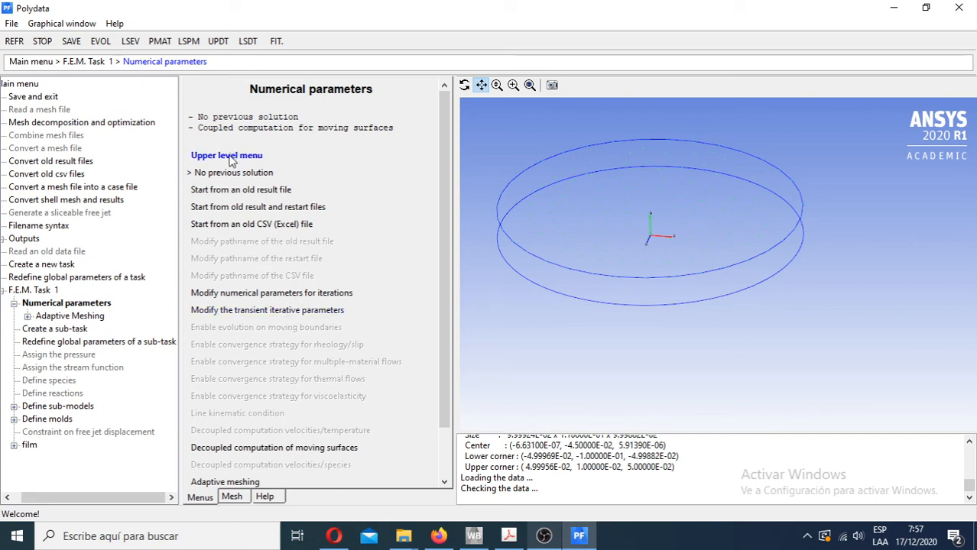
- Review the transient iterative parameters and check the upper time limit without modifying it
{"action": "left_click", "coordinate": [261, 312]}
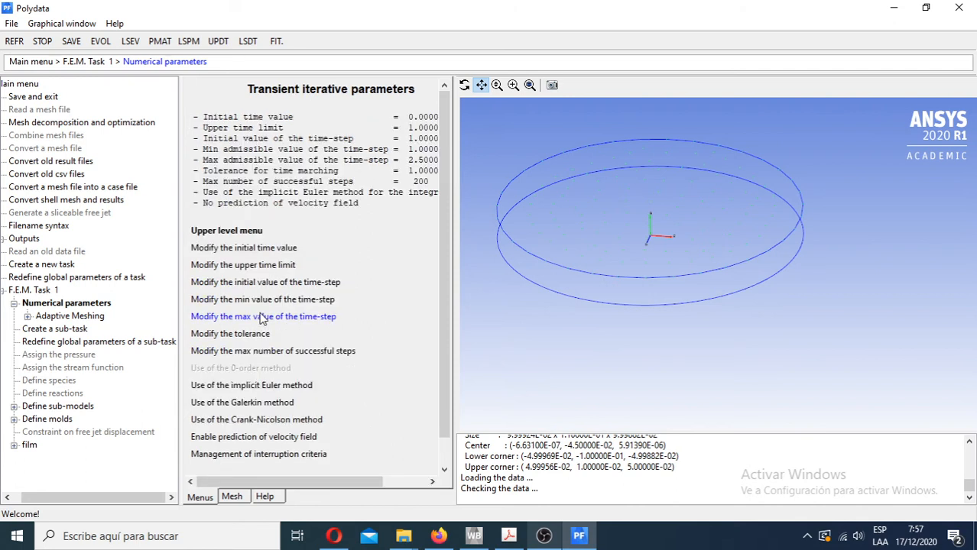
{"action": "left_click", "coordinate": [230, 269]}
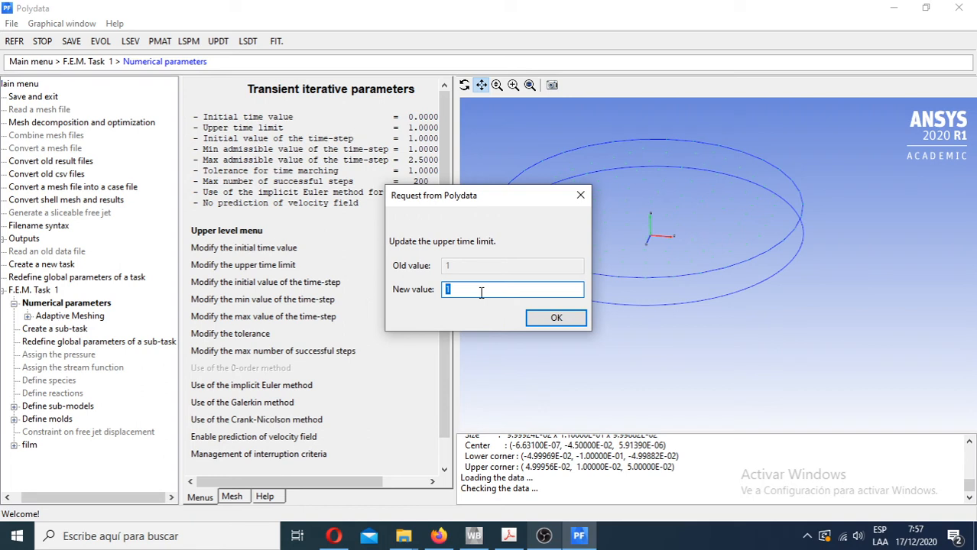
{"action": "left_click", "coordinate": [580, 195]}
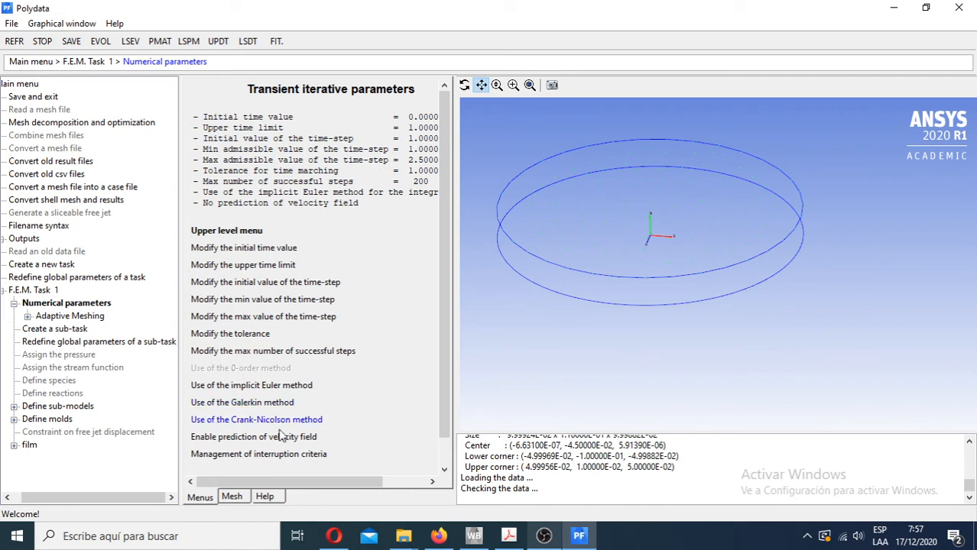
{"action": "scroll", "coordinate": [243, 391], "scroll_direction": "down", "scroll_amount": 1}
{"action": "scroll", "coordinate": [234, 357], "scroll_direction": "up", "scroll_amount": 1}
{"action": "left_click", "coordinate": [233, 238]}
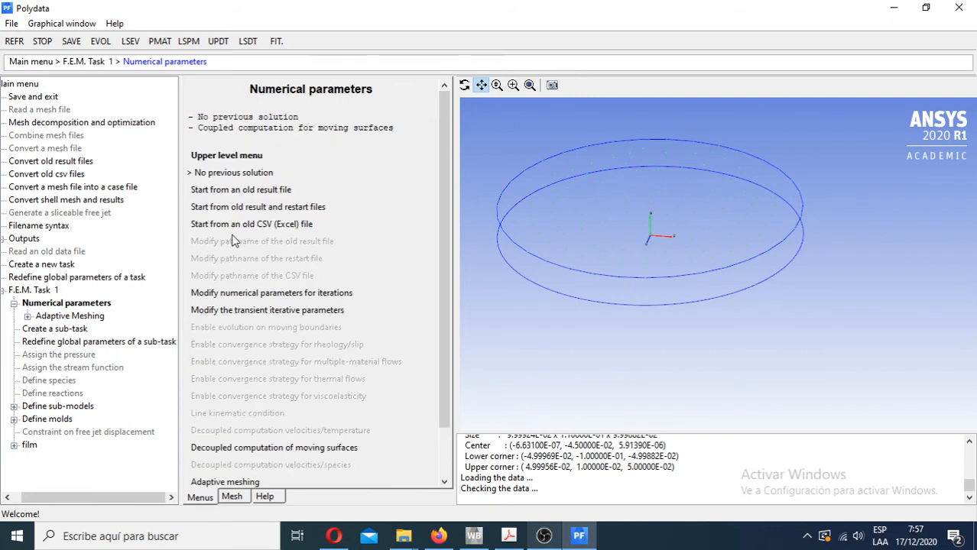
- Save and exit the Polydata setup, accepting the current output fields and the result, restart and CFD-Post files
{"action": "left_click", "coordinate": [234, 158]}
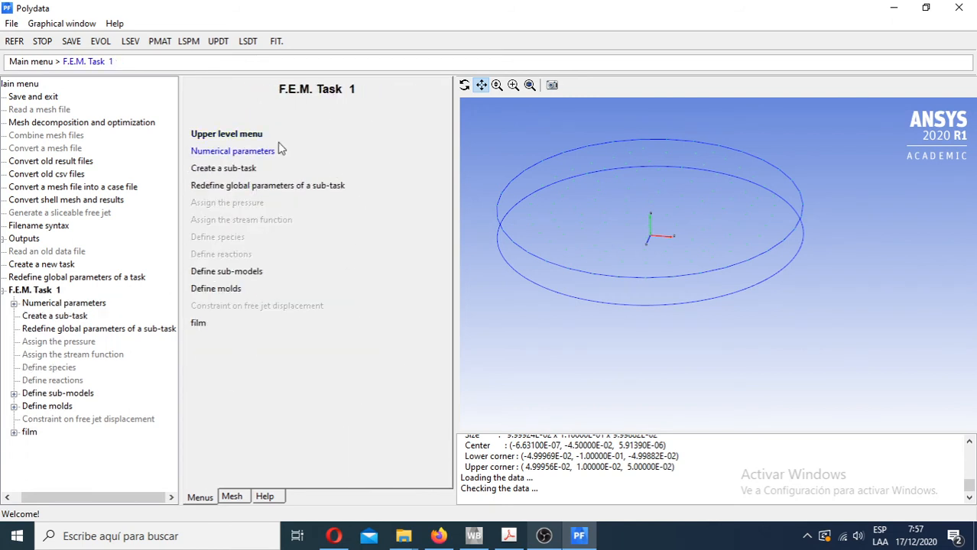
{"action": "left_click", "coordinate": [235, 135]}
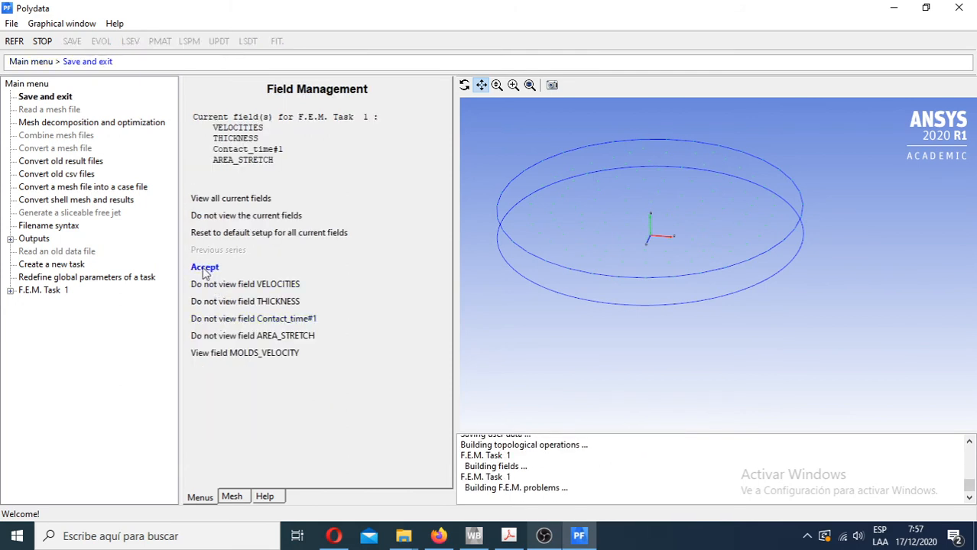
{"action": "left_click", "coordinate": [203, 267]}
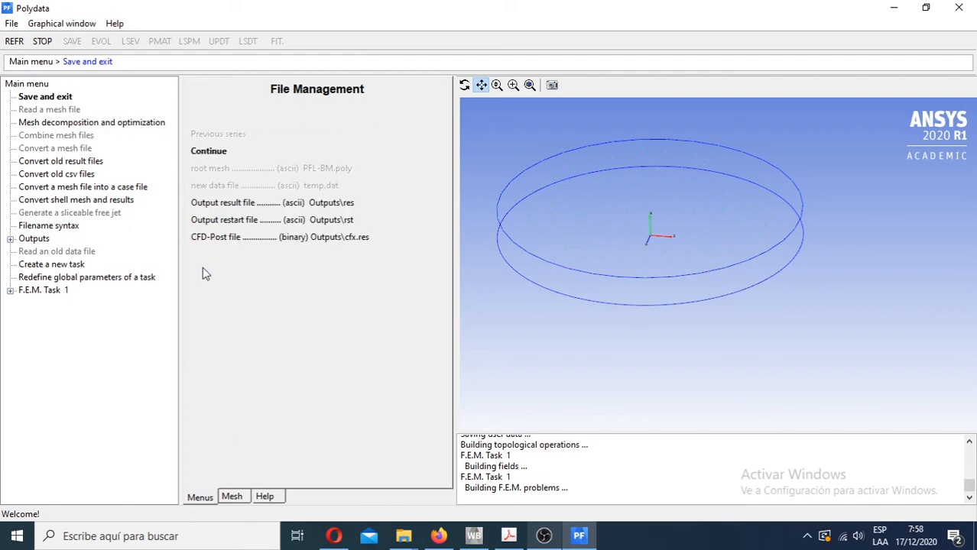
{"action": "left_click", "coordinate": [221, 152]}
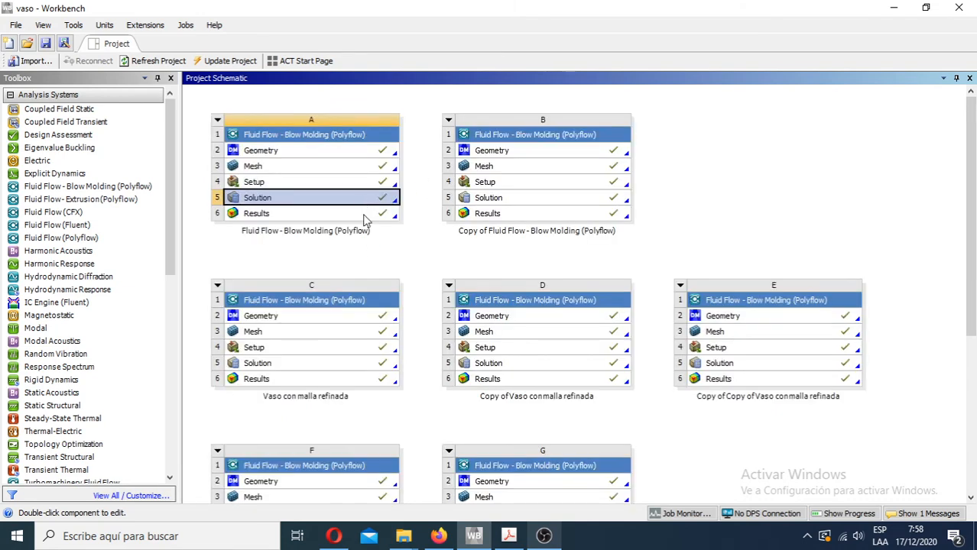
- Examine the operations available for the solution of system A, including its Polyflow preferences, without running any
{"action": "left_click", "coordinate": [358, 216]}
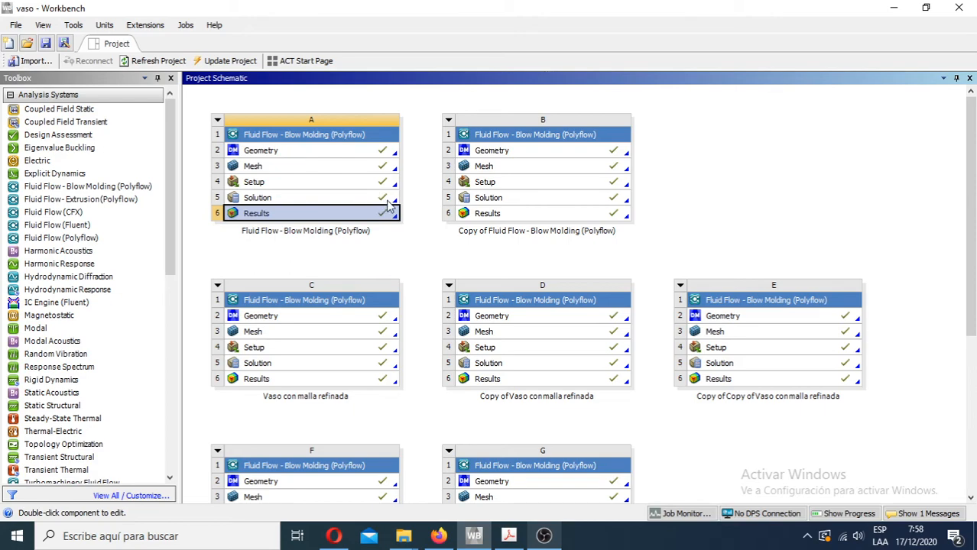
{"action": "mouse_move", "coordinate": [972, 193]}
{"action": "left_mouse_down"}
{"action": "mouse_move", "coordinate": [974, 362]}
{"action": "mouse_move", "coordinate": [967, 206]}
{"action": "left_mouse_up"}
{"action": "right_click", "coordinate": [357, 213]}
{"action": "left_click", "coordinate": [325, 201]}
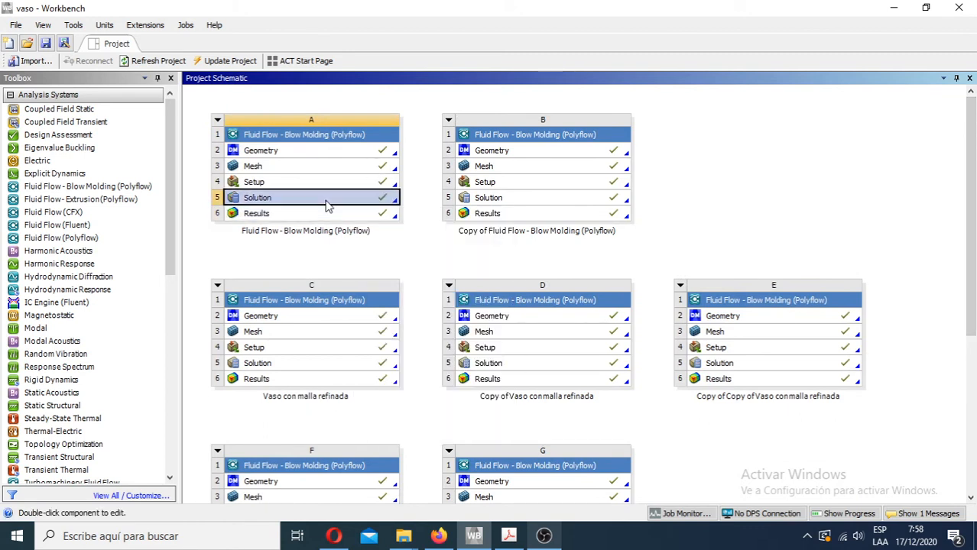
{"action": "right_click", "coordinate": [325, 203]}
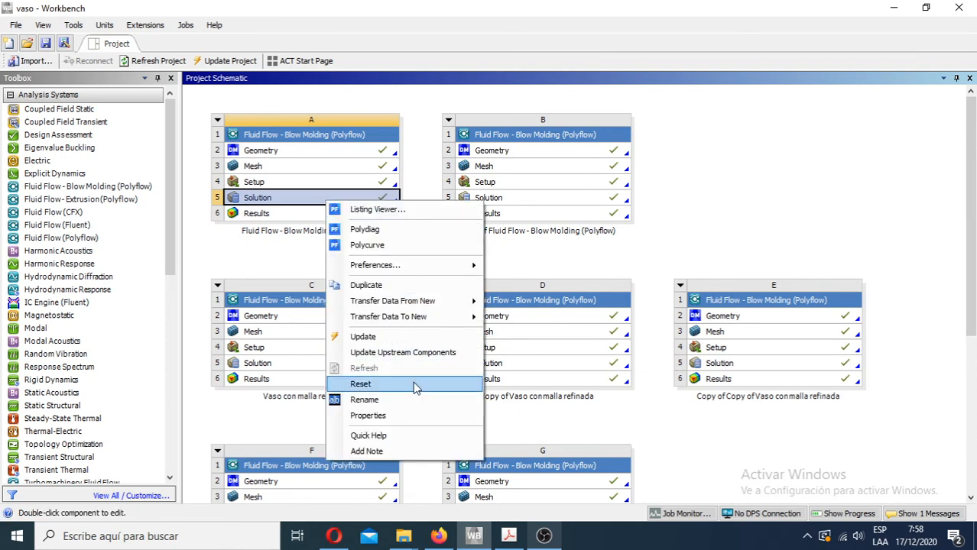
{"action": "left_click", "coordinate": [755, 189]}
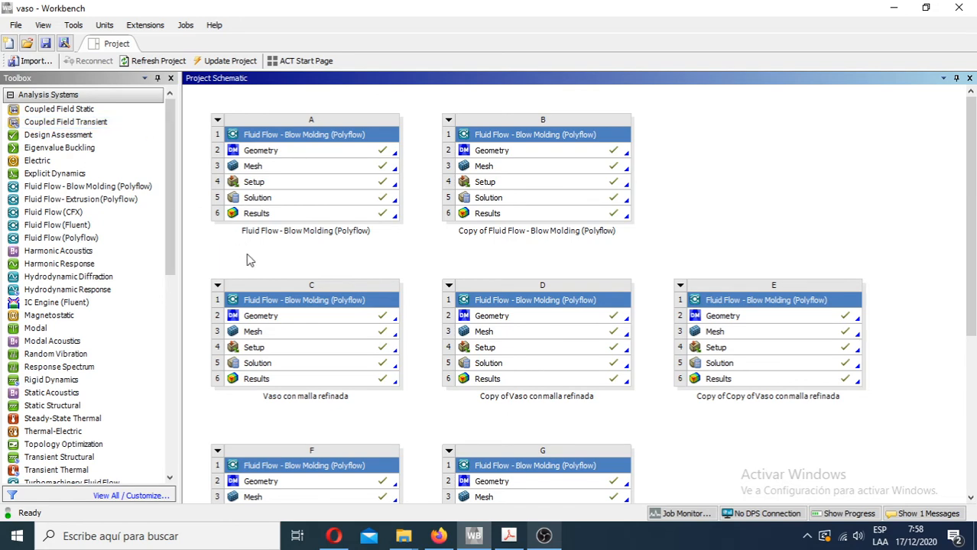
{"action": "left_click", "coordinate": [359, 198]}
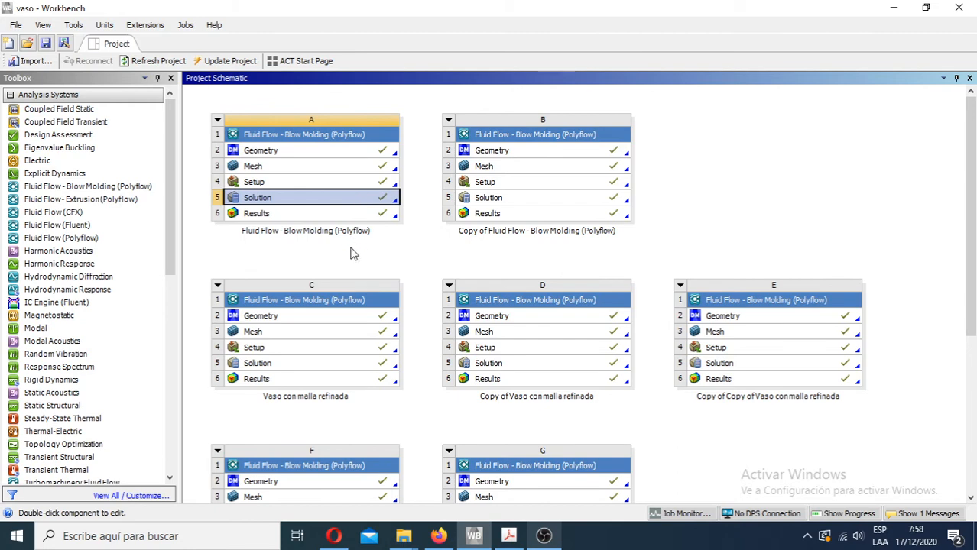
{"action": "right_click", "coordinate": [358, 198]}
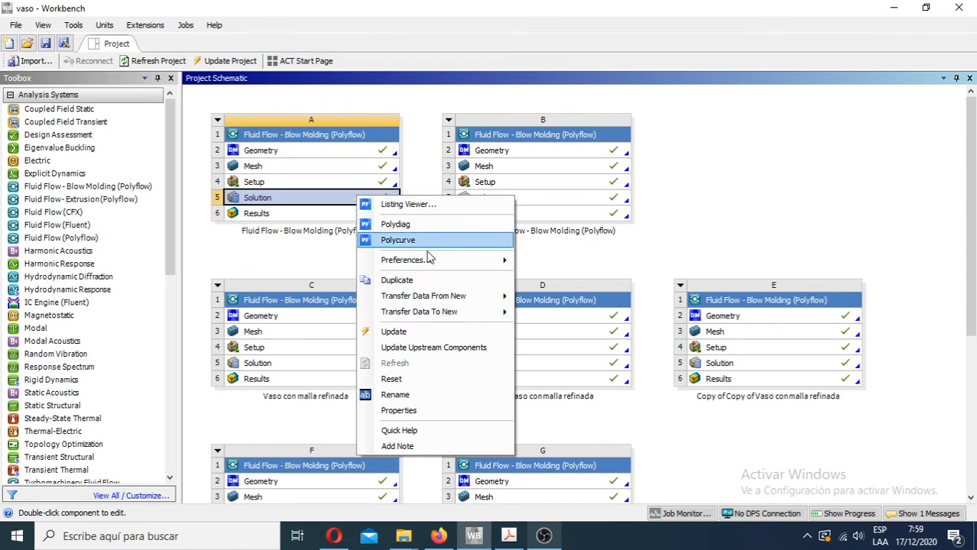
{"action": "mouse_move", "coordinate": [415, 261]}
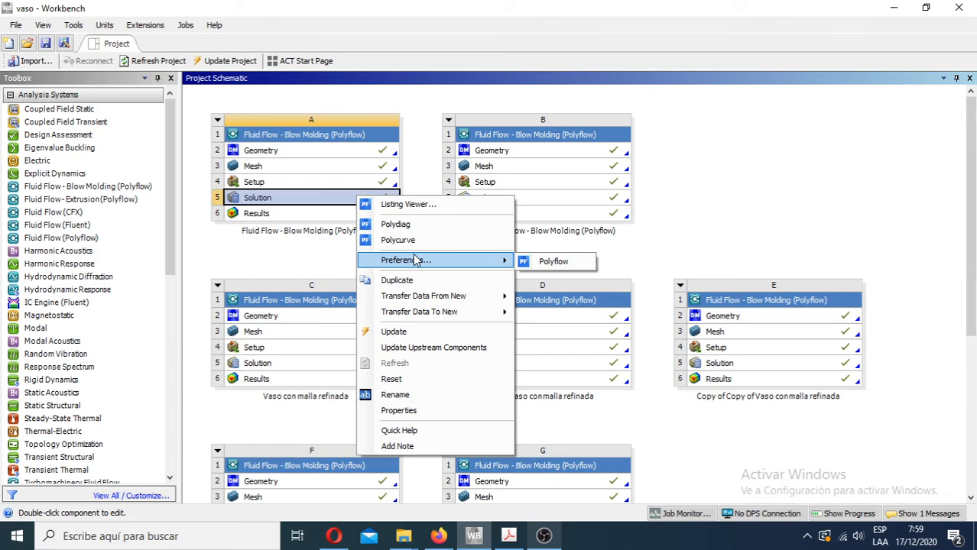
{"action": "left_click", "coordinate": [321, 263]}
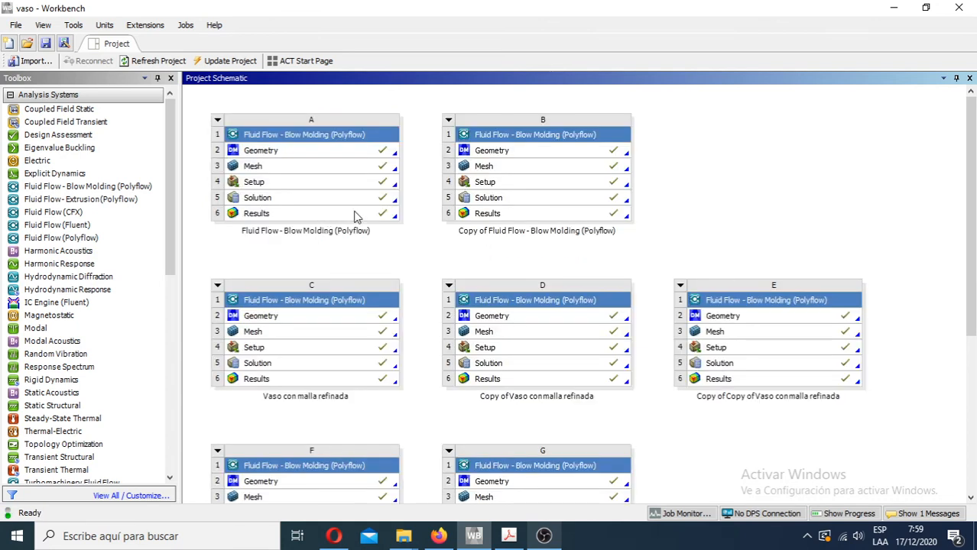
- Open the results of system A in CFD-Post and collapse the case, user locations and report groups in the outline
{"action": "left_click", "coordinate": [320, 216]}
{"action": "double_click", "coordinate": [319, 216]}
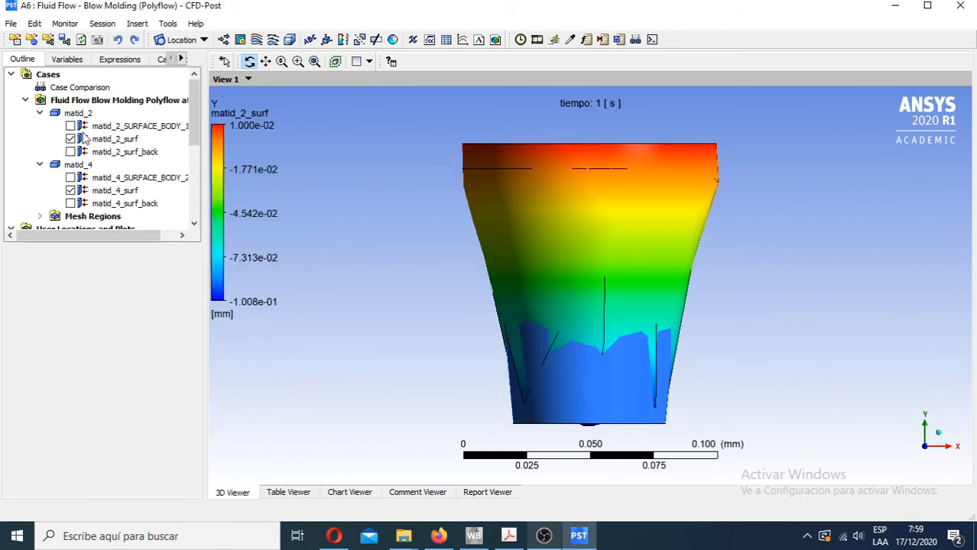
{"action": "left_click", "coordinate": [40, 113]}
{"action": "left_click", "coordinate": [40, 126]}
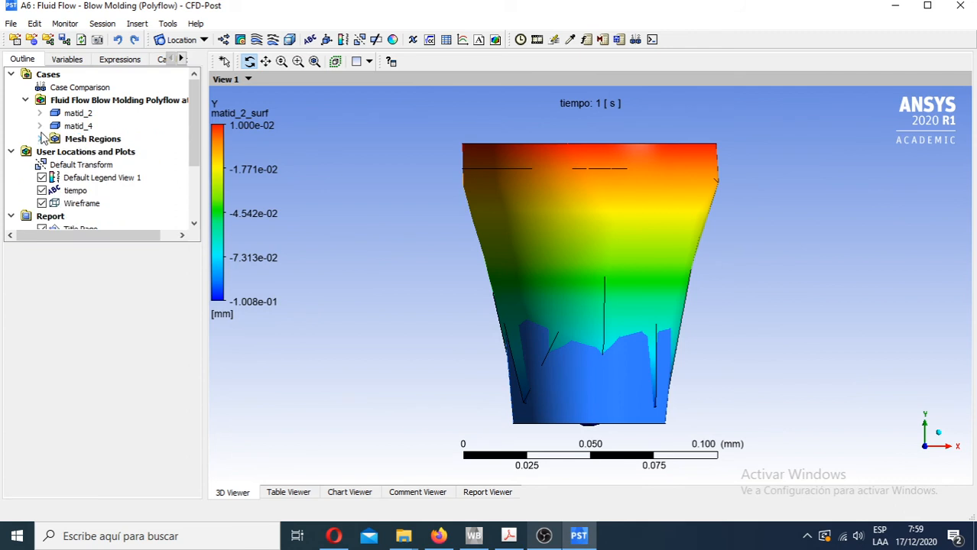
{"action": "left_click", "coordinate": [25, 100]}
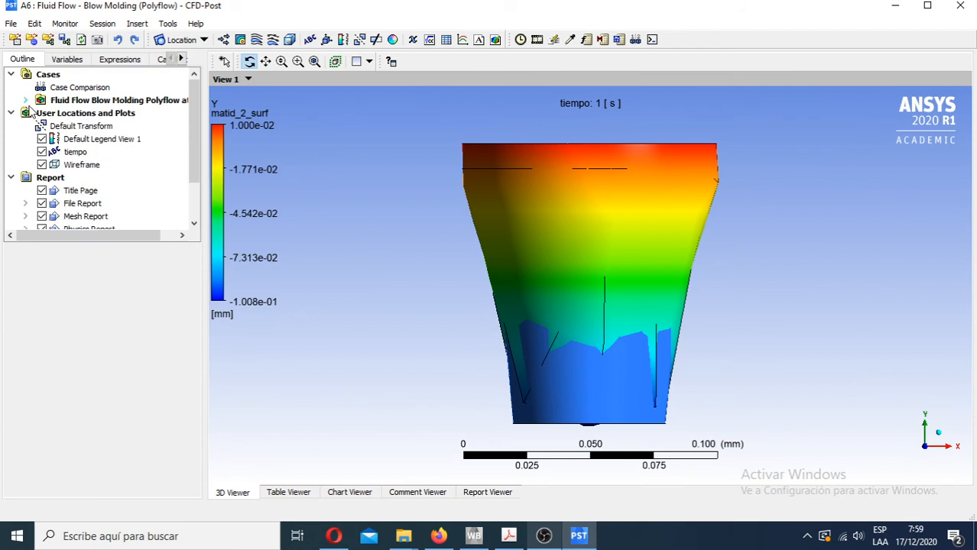
{"action": "left_click", "coordinate": [10, 113]}
{"action": "left_click", "coordinate": [11, 126]}
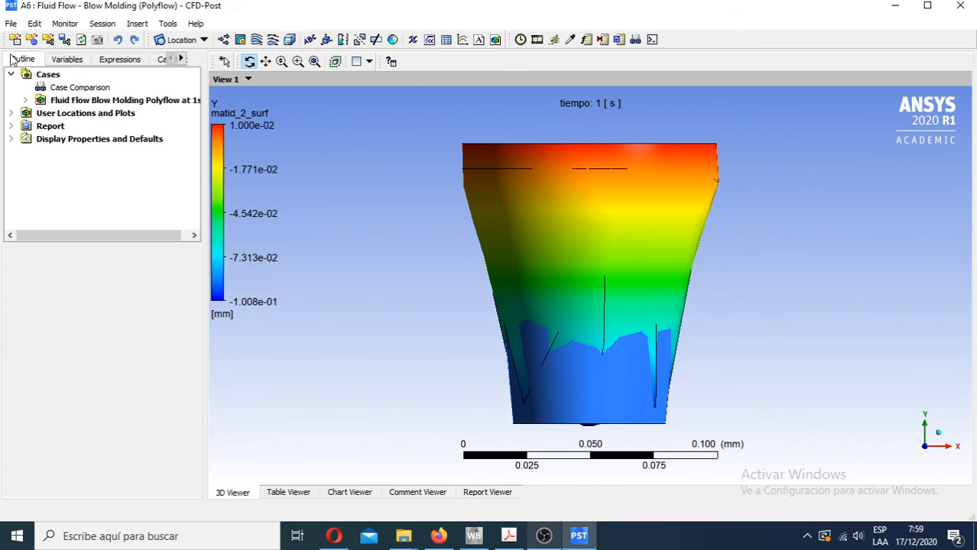
- Expand the blow molding case with its matid_2 and matid_4 domains, and hide matid_2_surf and matid_4_surf
{"action": "left_click", "coordinate": [26, 100]}
{"action": "left_click", "coordinate": [87, 115]}
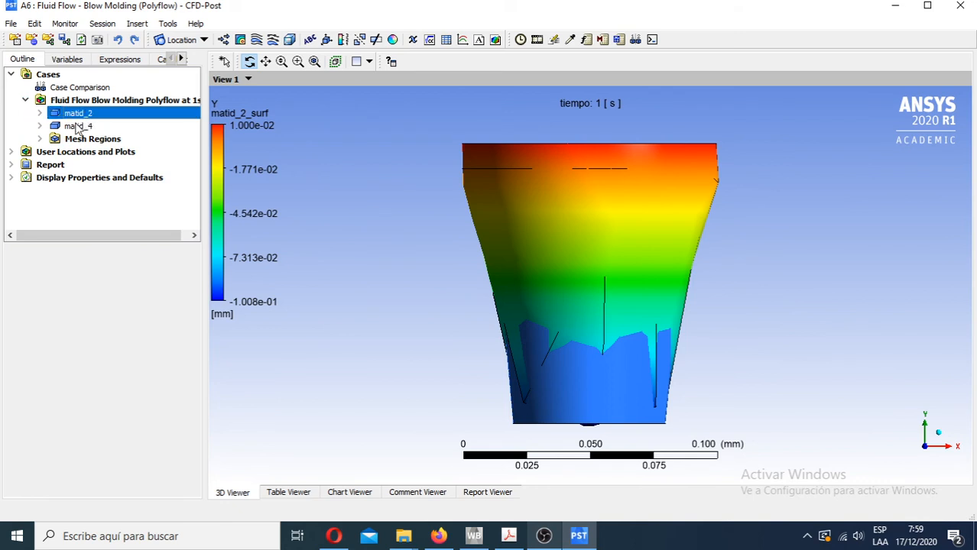
{"action": "left_click", "coordinate": [77, 127]}
{"action": "left_click", "coordinate": [40, 113]}
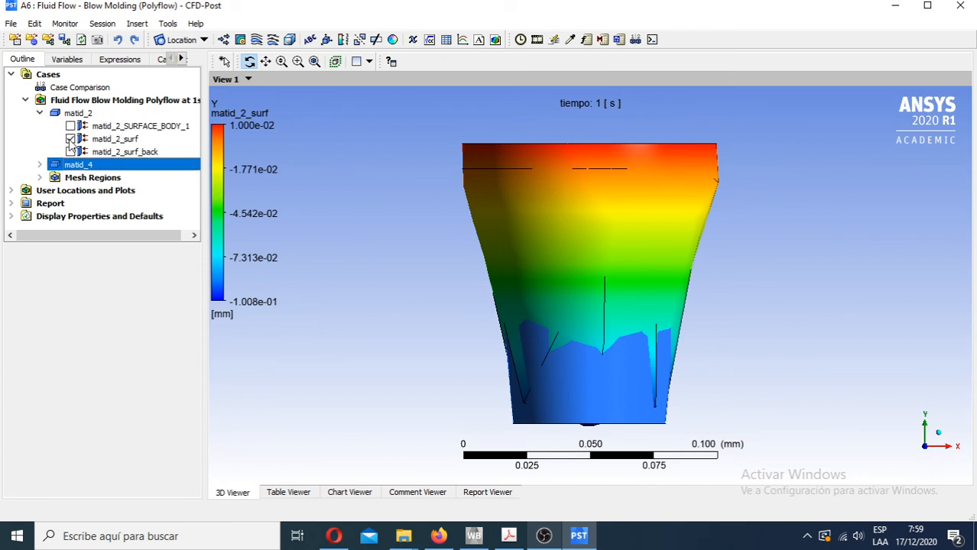
{"action": "left_click", "coordinate": [71, 139]}
{"action": "left_click", "coordinate": [40, 165]}
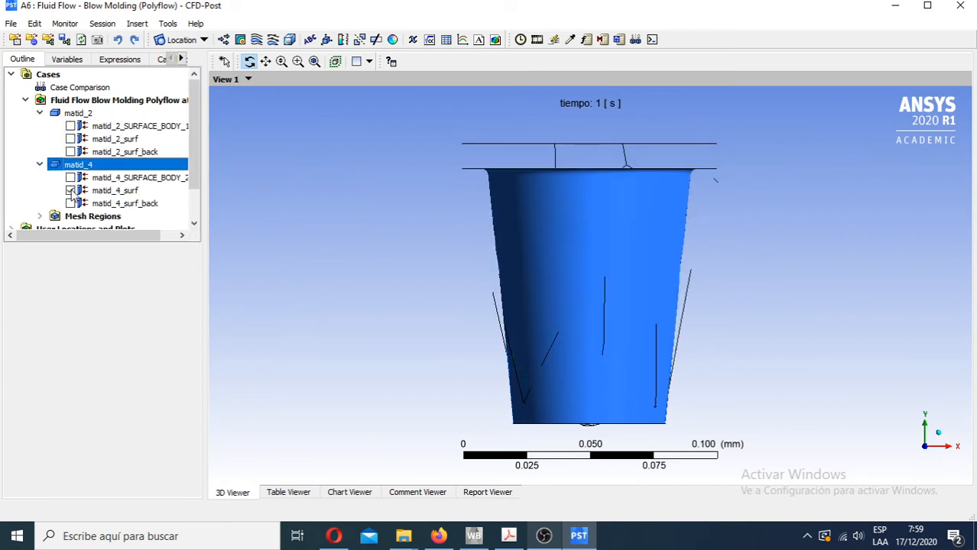
{"action": "left_click", "coordinate": [71, 190]}
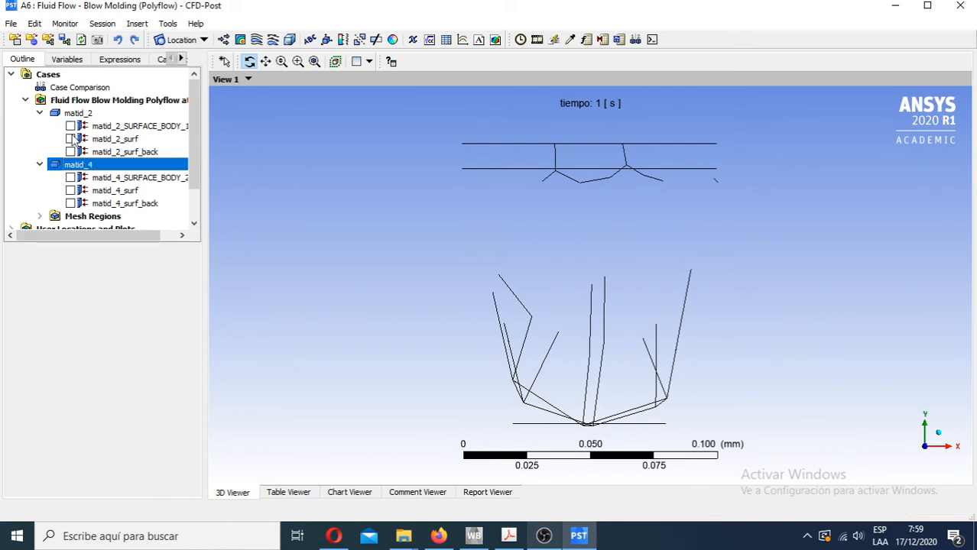
- Show matid_2_surf and matid_4_surf in turn to compare the film with the mold, and hide both surfaces again
{"action": "left_click", "coordinate": [71, 138]}
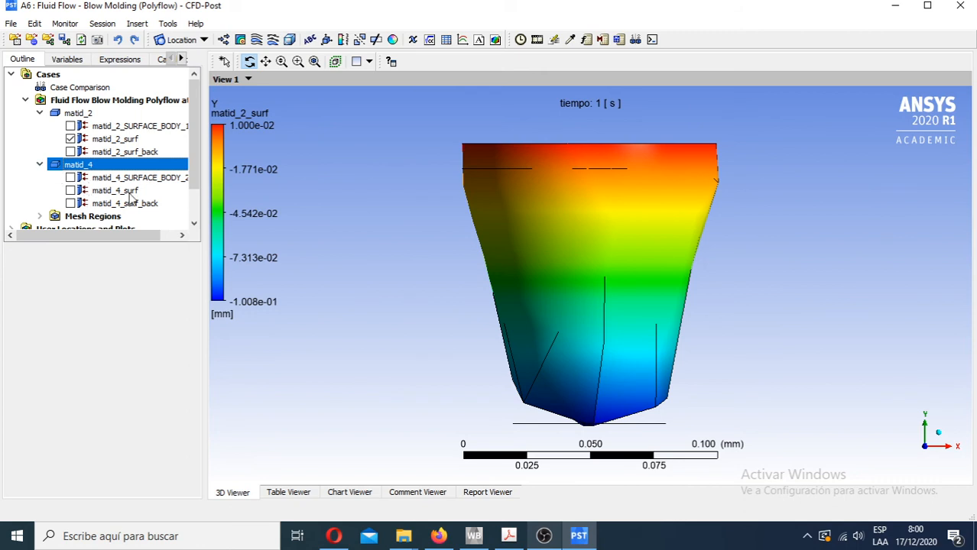
{"action": "left_click", "coordinate": [71, 190]}
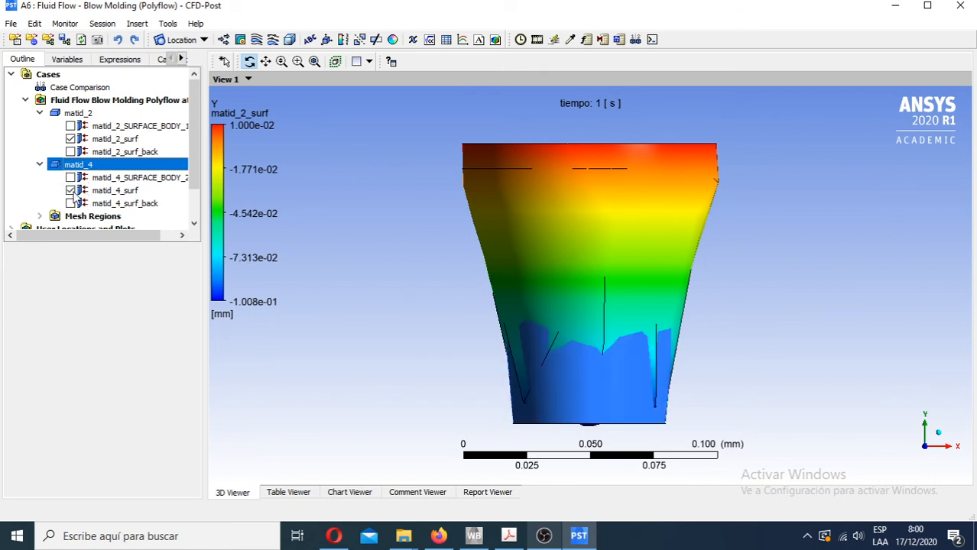
{"action": "left_click", "coordinate": [70, 139]}
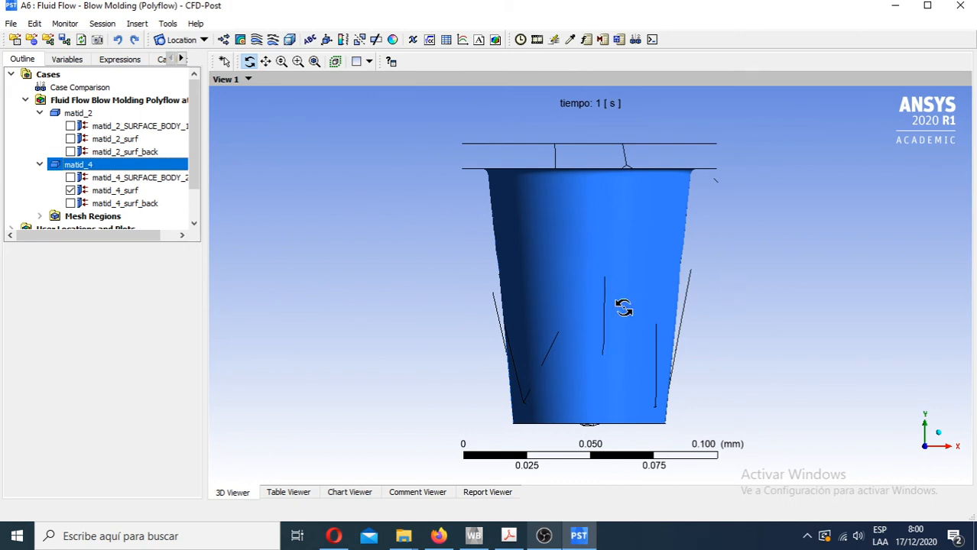
{"action": "left_click", "coordinate": [71, 190]}
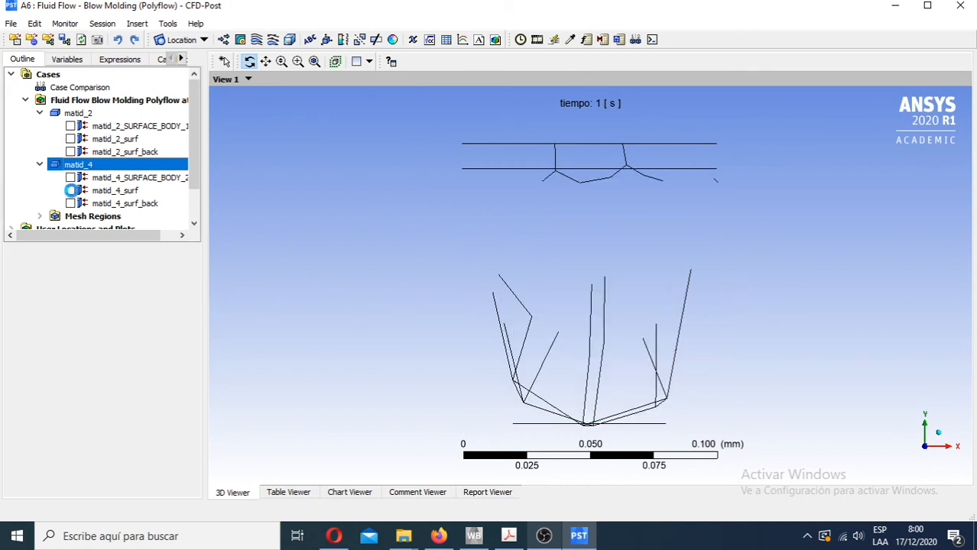
- Show the matid_2_surf surface and load timestep 1 at 0.01 s from the list of timesteps
{"action": "left_click", "coordinate": [70, 139]}
{"action": "mouse_move", "coordinate": [196, 147]}
{"action": "left_mouse_down"}
{"action": "mouse_move", "coordinate": [196, 194]}
{"action": "mouse_move", "coordinate": [196, 145]}
{"action": "left_mouse_up"}
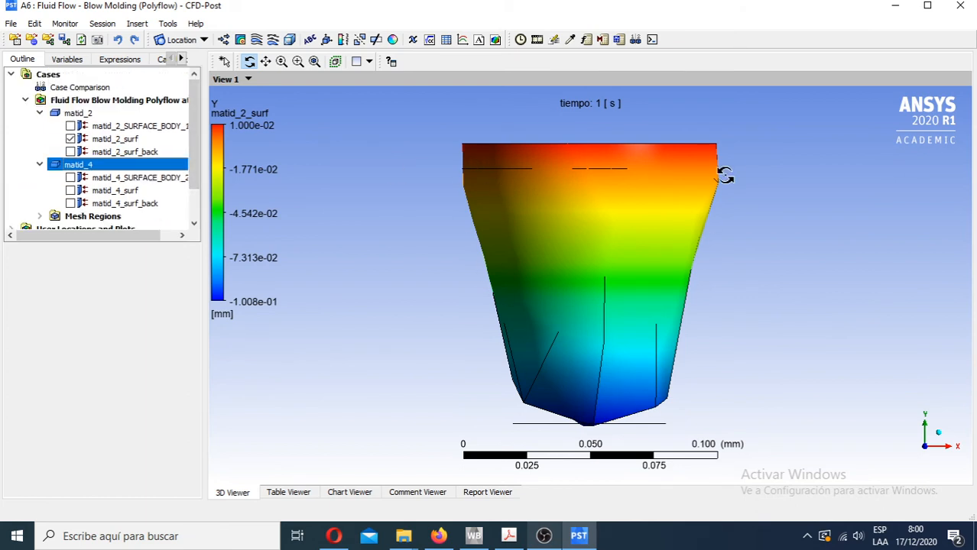
{"action": "left_click", "coordinate": [520, 42]}
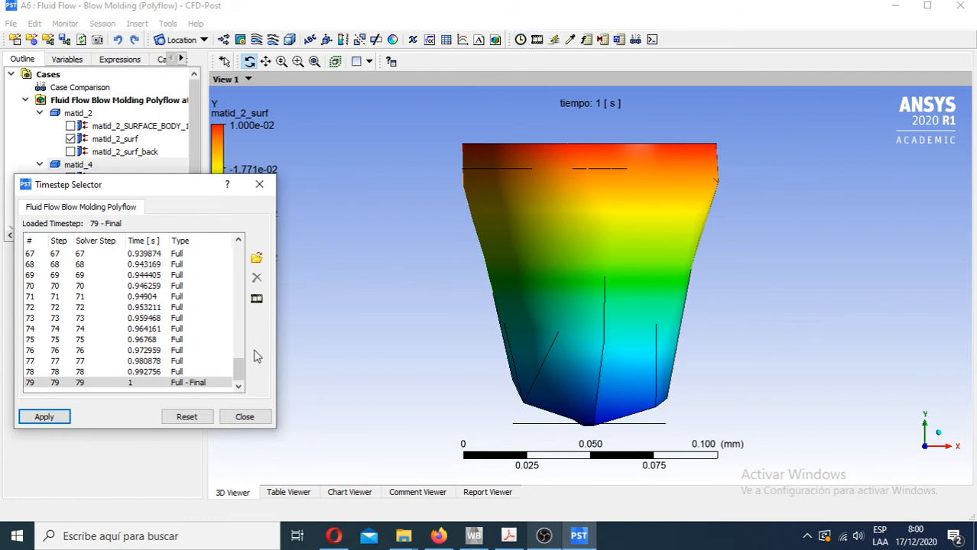
{"action": "left_click_drag", "start_coordinate": [239, 368], "coordinate": [240, 255]}
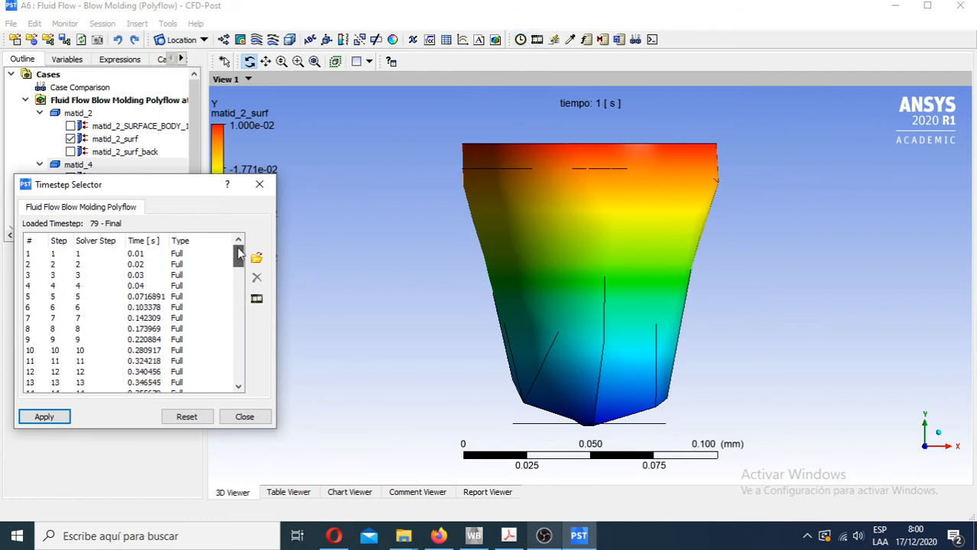
{"action": "double_click", "coordinate": [159, 255]}
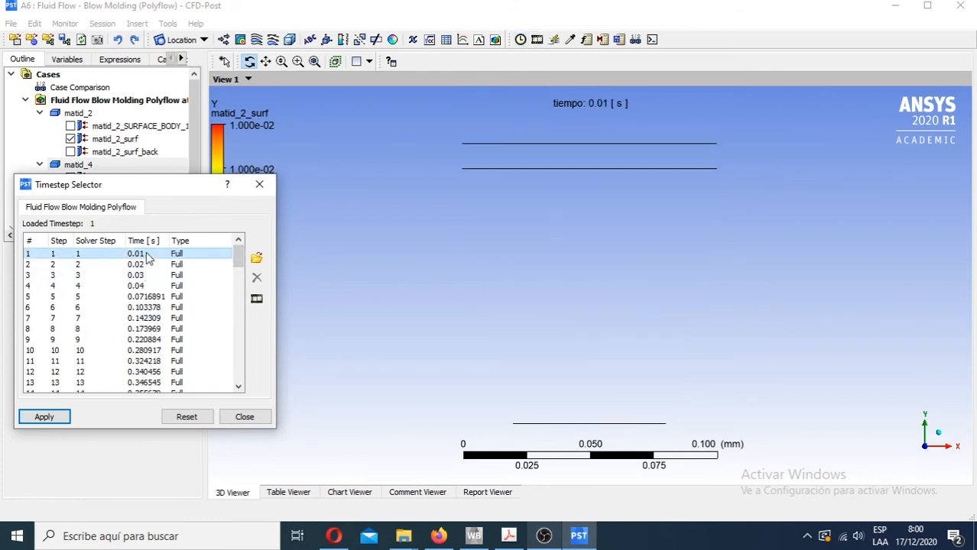
{"action": "scroll", "coordinate": [159, 351], "scroll_direction": "down", "scroll_amount": 7}
{"action": "scroll", "coordinate": [159, 352], "scroll_direction": "down", "scroll_amount": 15}
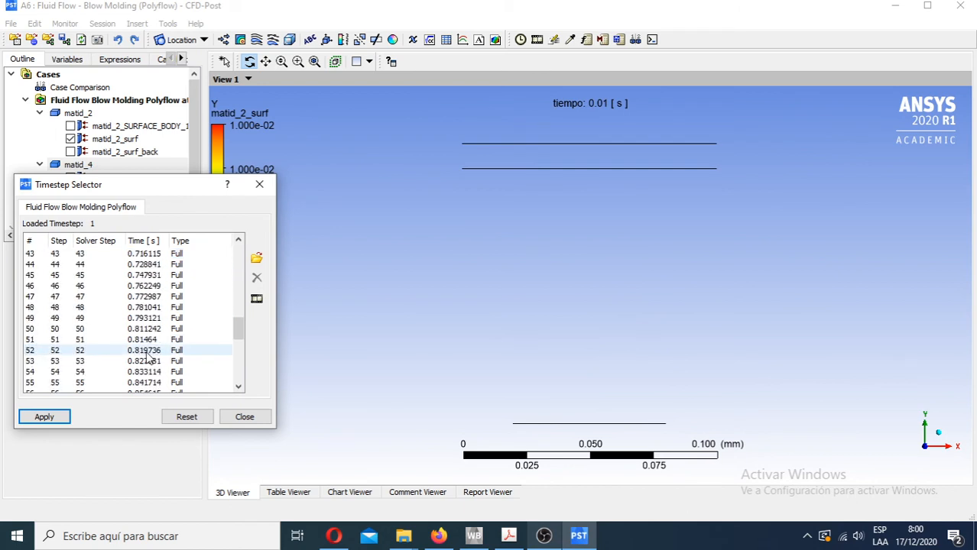
{"action": "scroll", "coordinate": [147, 358], "scroll_direction": "up", "scroll_amount": 20}
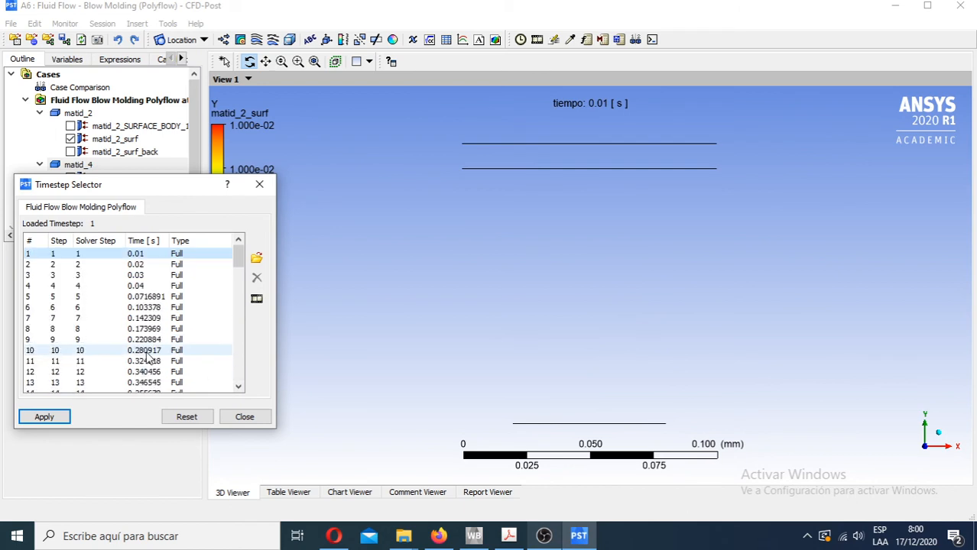
{"action": "double_click", "coordinate": [135, 253]}
- Play the timestep animation of matid_2_surf once from timestep 1, and close the animation and the timestep selector
{"action": "left_click", "coordinate": [257, 300]}
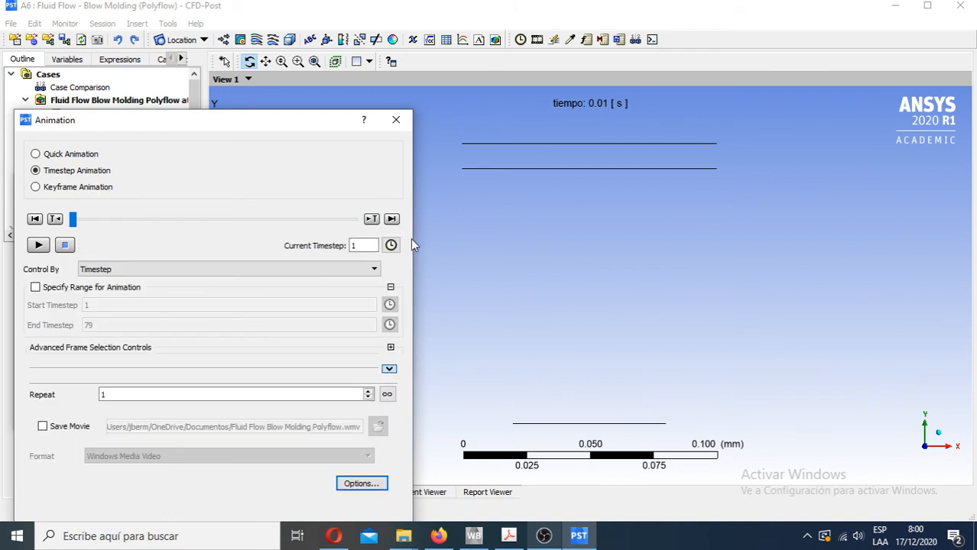
{"action": "left_click_drag", "start_coordinate": [413, 239], "coordinate": [256, 242]}
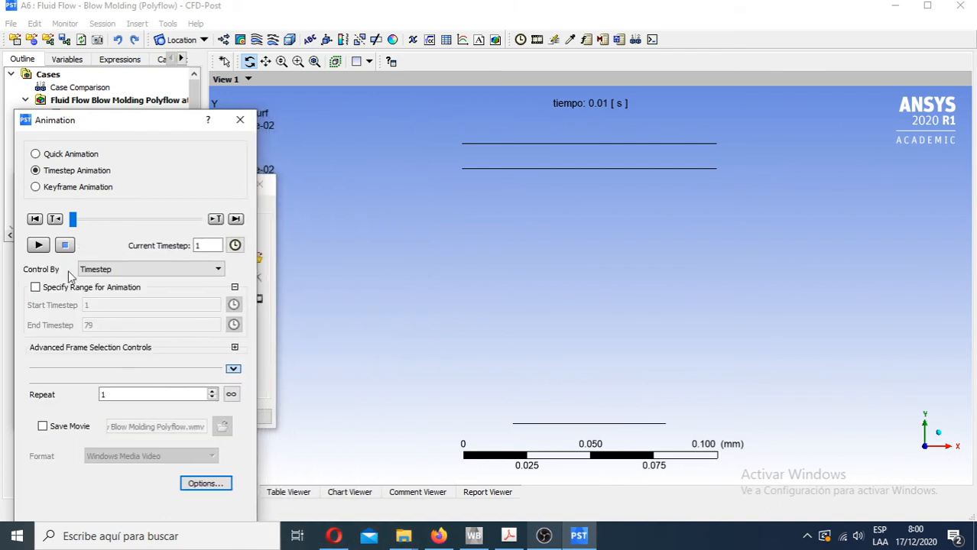
{"action": "left_click", "coordinate": [39, 246]}
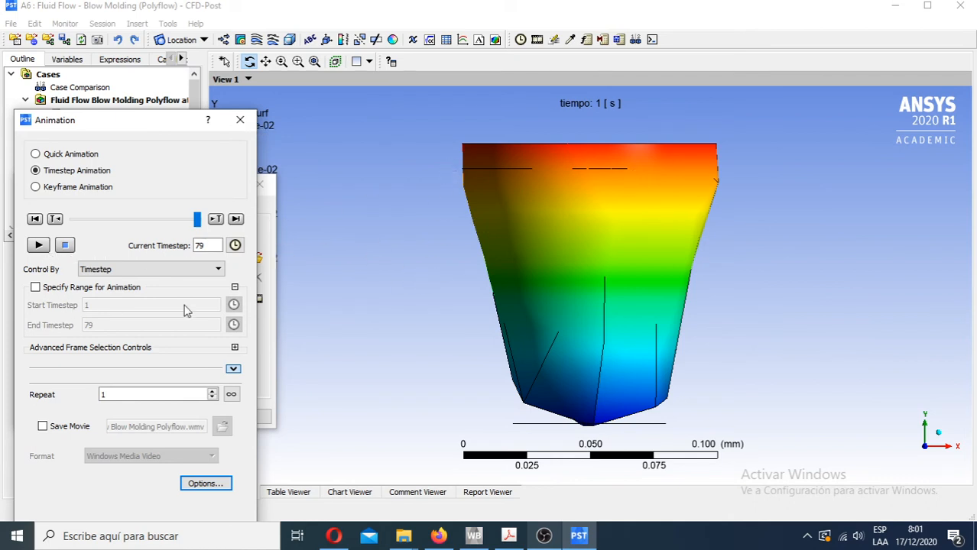
{"action": "left_click", "coordinate": [243, 120]}
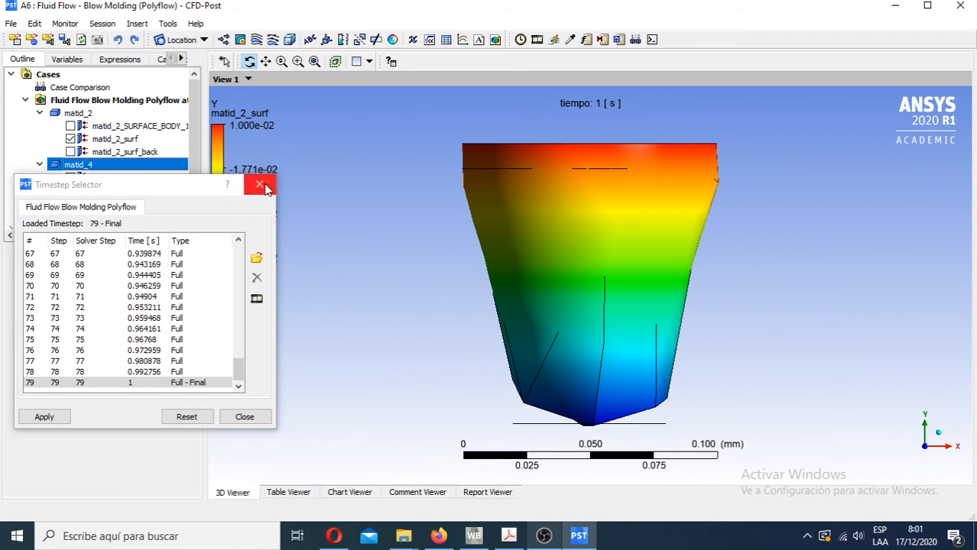
{"action": "left_click_drag", "start_coordinate": [238, 368], "coordinate": [243, 252]}
{"action": "left_click", "coordinate": [153, 254]}
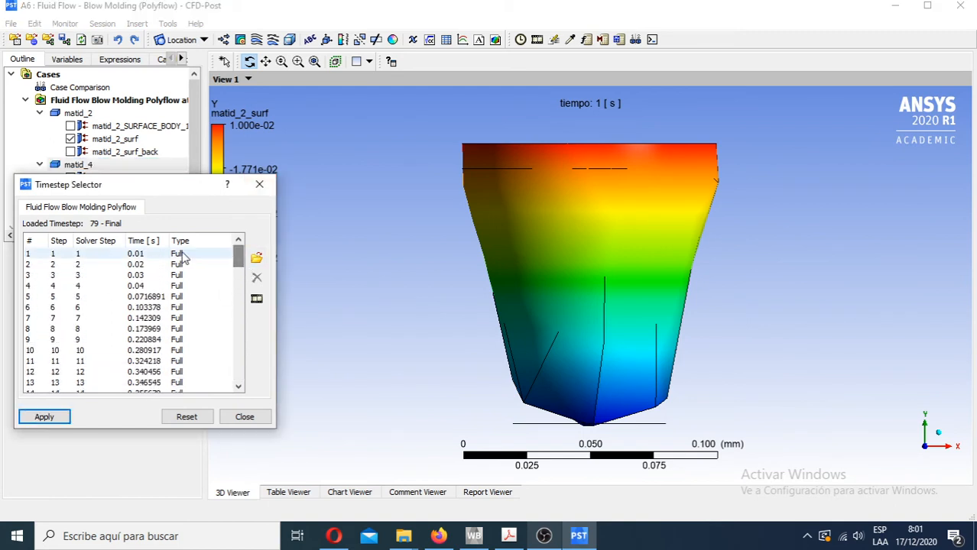
{"action": "left_click", "coordinate": [245, 417]}
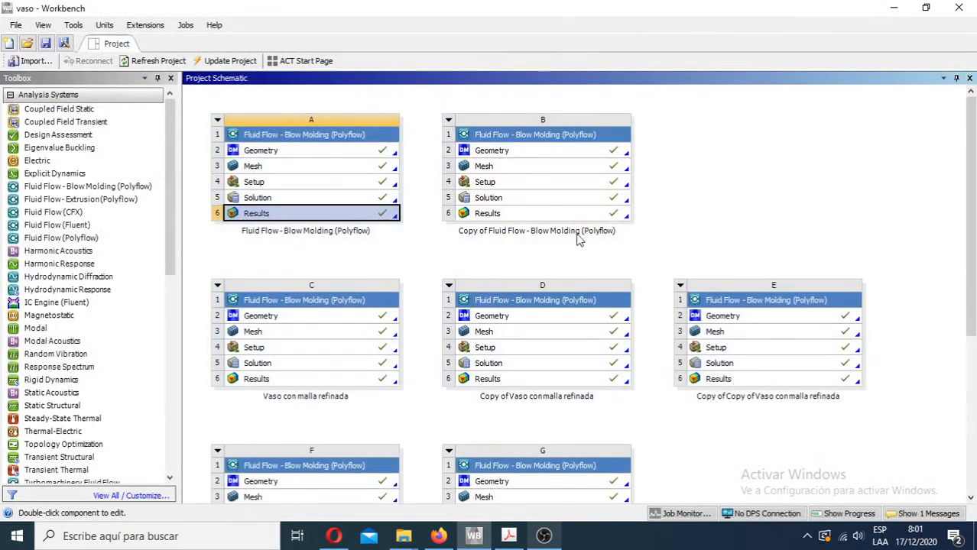
- Switch to Workbench and open the setup of system B in a maximized Polydata window
{"action": "double_click", "coordinate": [572, 213]}
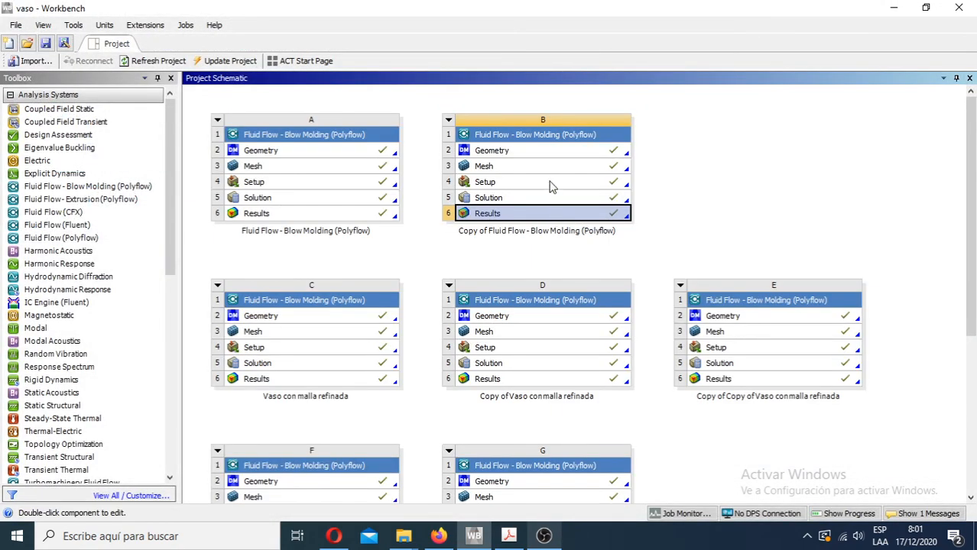
{"action": "left_click", "coordinate": [552, 184]}
{"action": "double_click", "coordinate": [552, 186]}
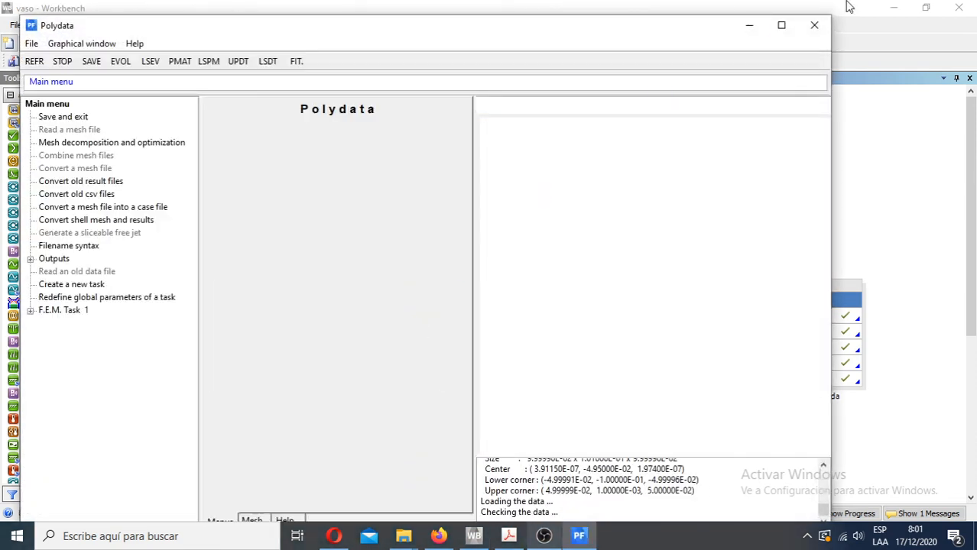
{"action": "left_click", "coordinate": [781, 25]}
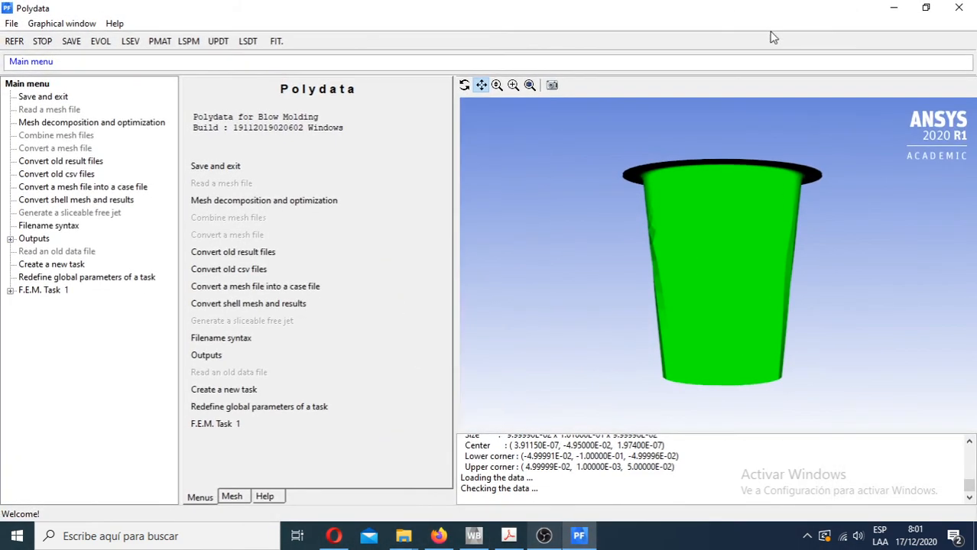
- Check the penetration accuracy of the film's Mold 1 contact along matid_4 in F.E.M. Task 1, and quit Polydata
{"action": "left_click", "coordinate": [229, 426]}
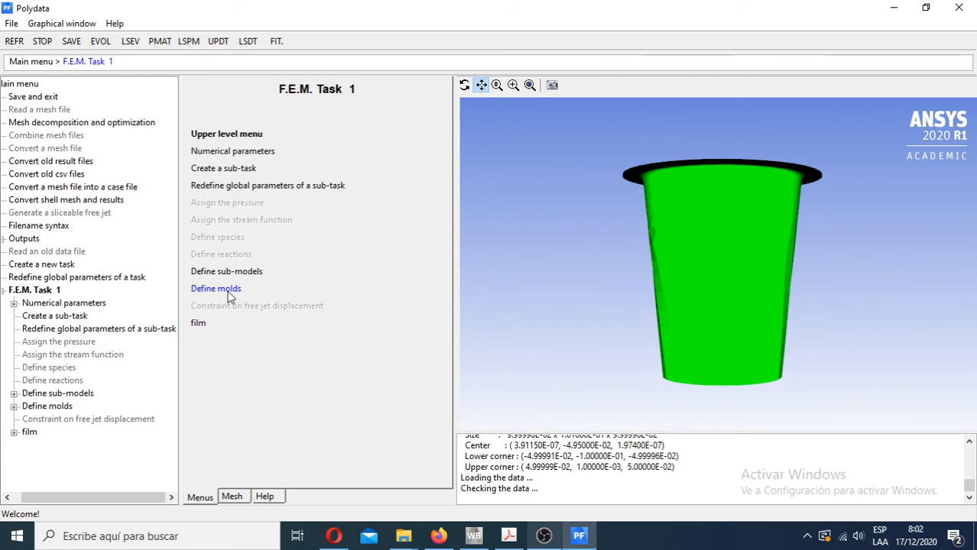
{"action": "left_click", "coordinate": [198, 324]}
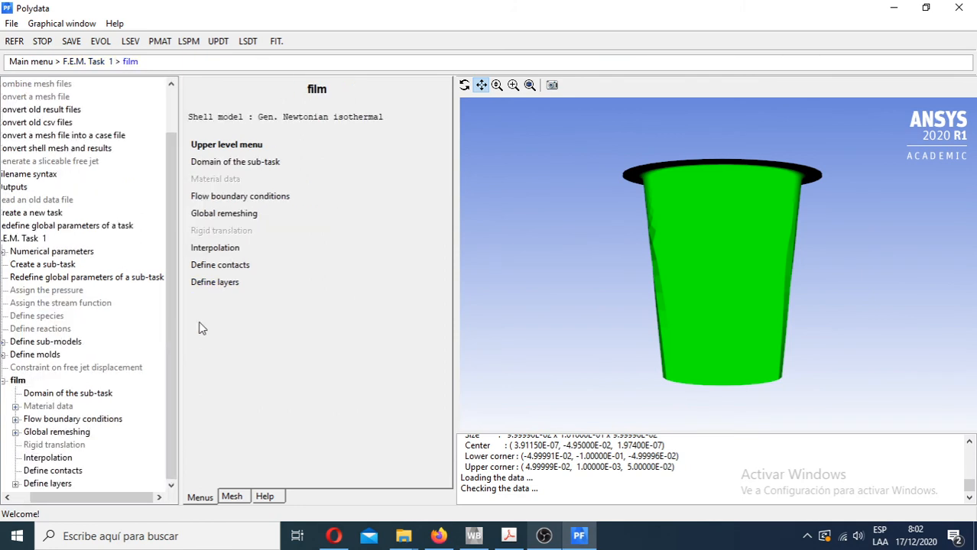
{"action": "left_click", "coordinate": [226, 267]}
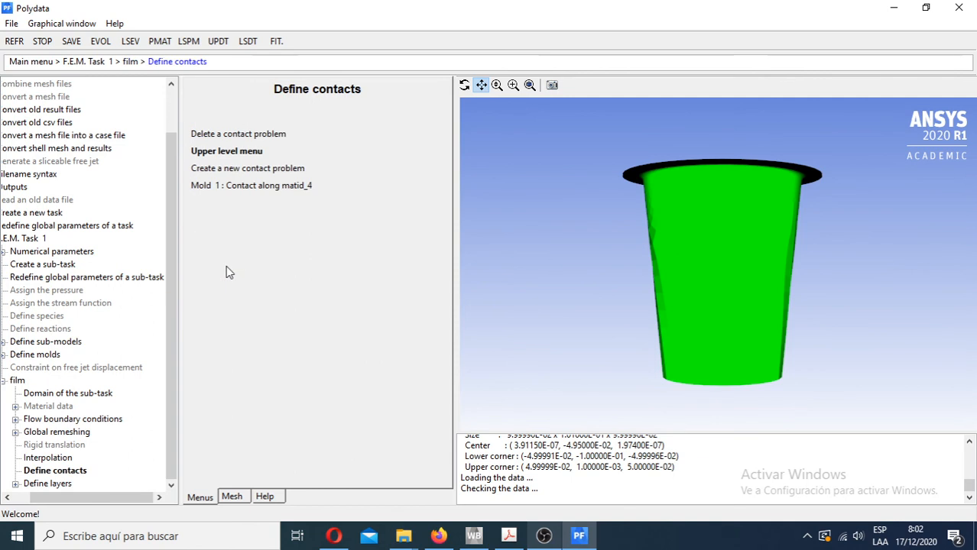
{"action": "left_click", "coordinate": [246, 191]}
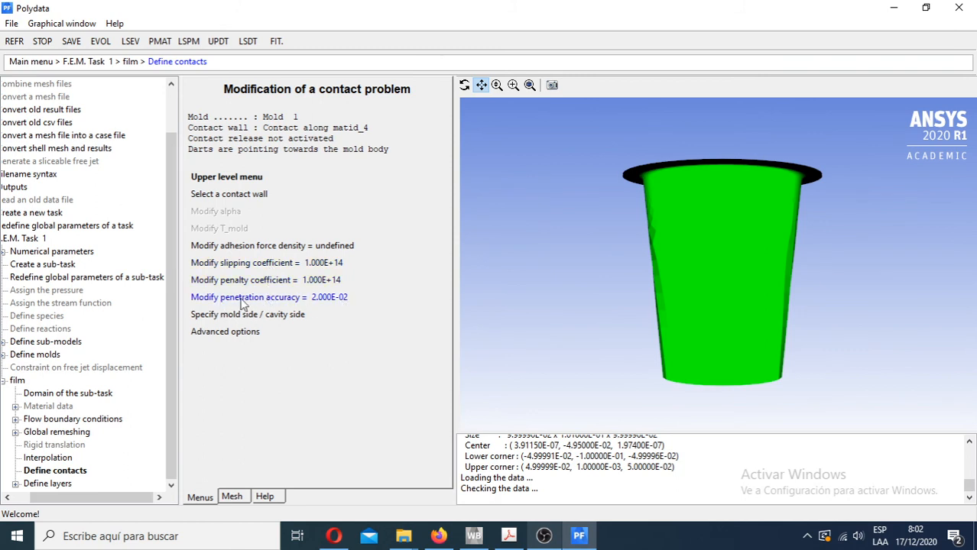
{"action": "left_click", "coordinate": [308, 300]}
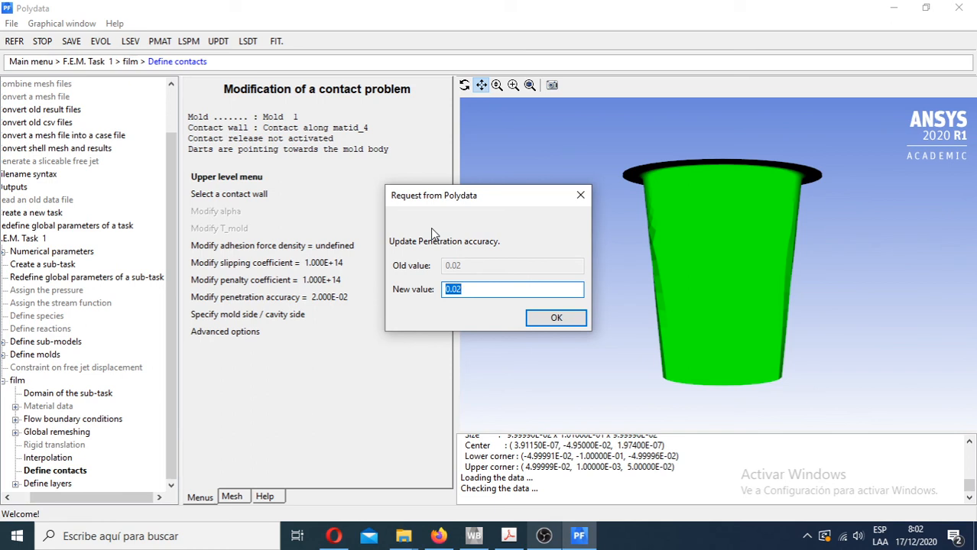
{"action": "left_click", "coordinate": [566, 327]}
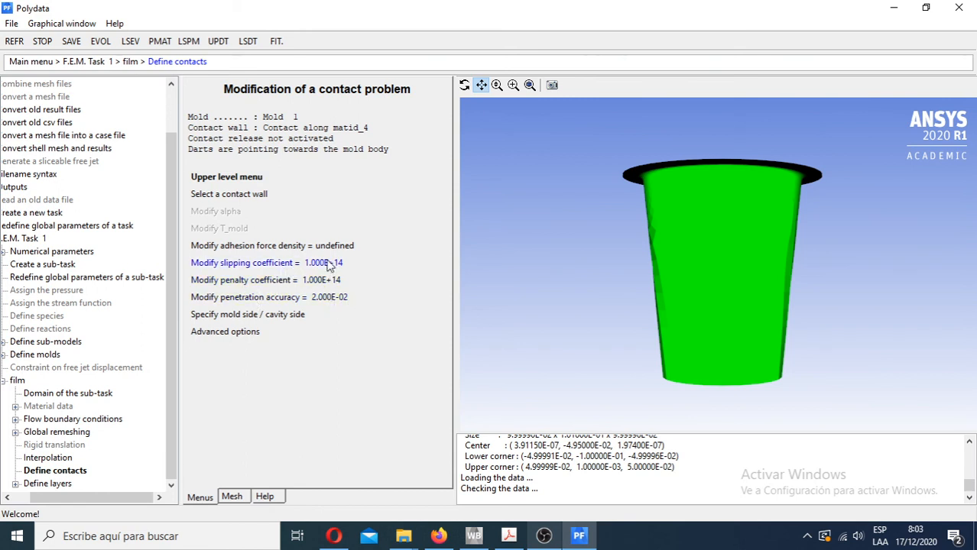
{"action": "left_click", "coordinate": [960, 9]}
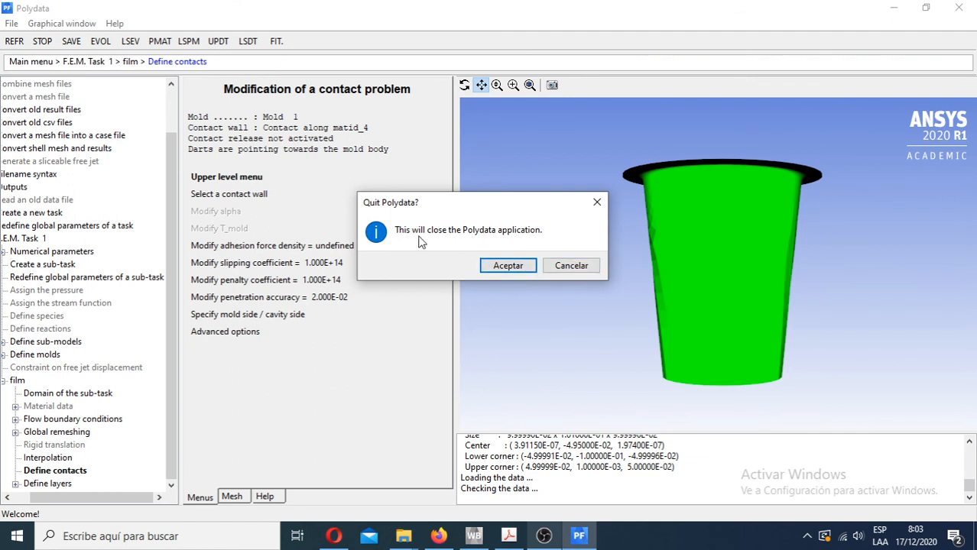
{"action": "left_click", "coordinate": [520, 267]}
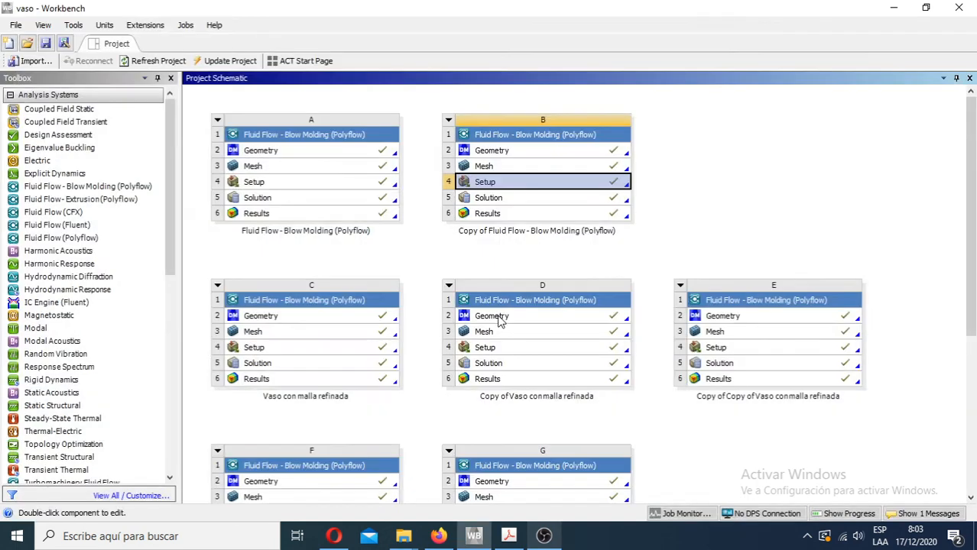
- Open the setup of system C, Vaso con malla refinada, in a maximized Polydata window
{"action": "left_click", "coordinate": [810, 204]}
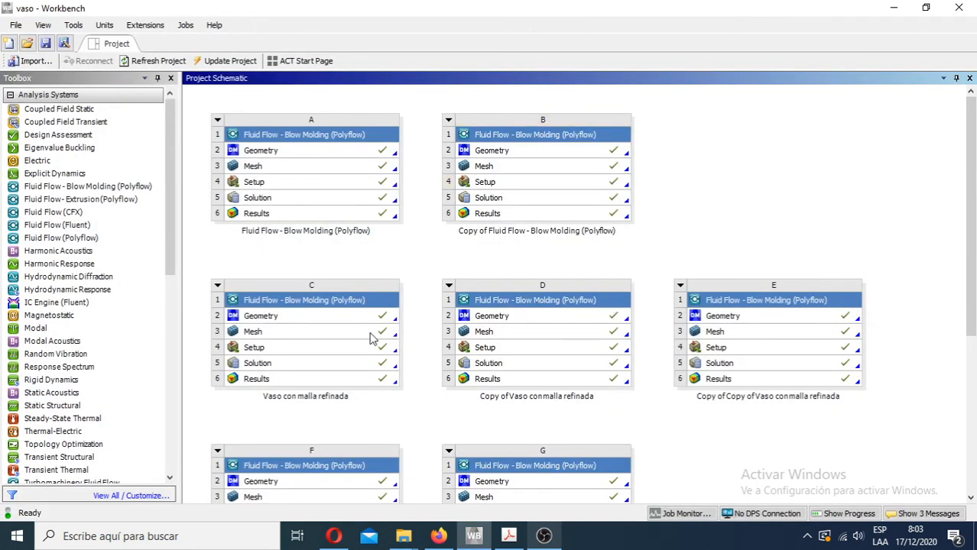
{"action": "left_click", "coordinate": [328, 350]}
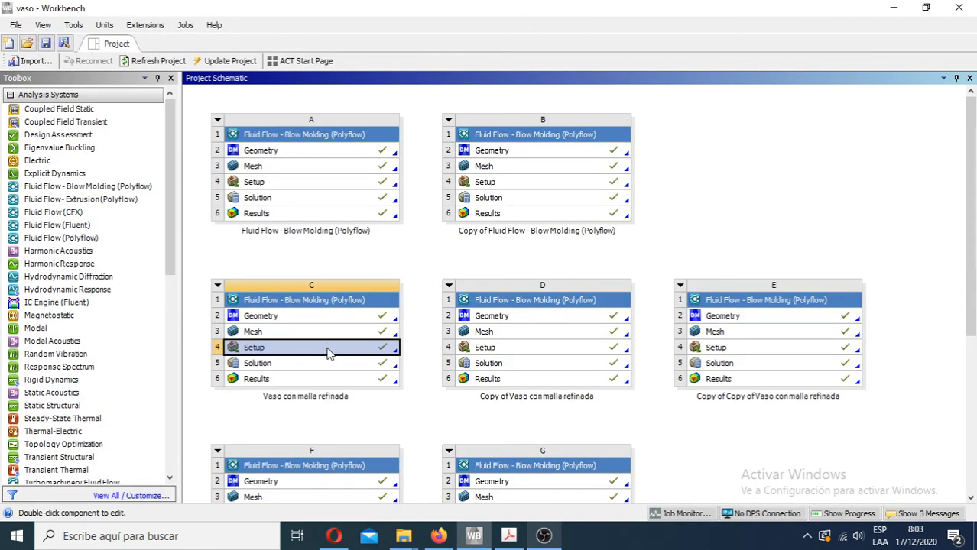
{"action": "double_click", "coordinate": [329, 352]}
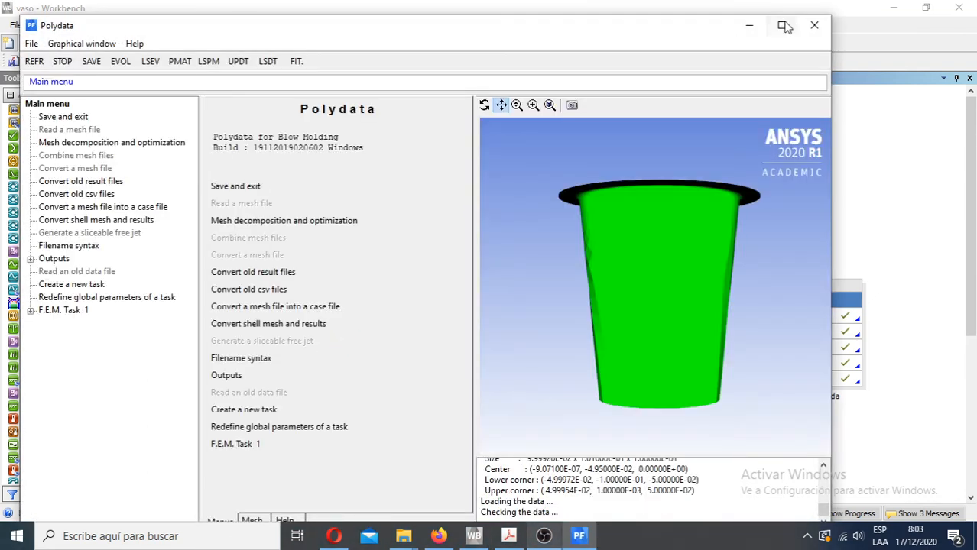
{"action": "left_click", "coordinate": [785, 27]}
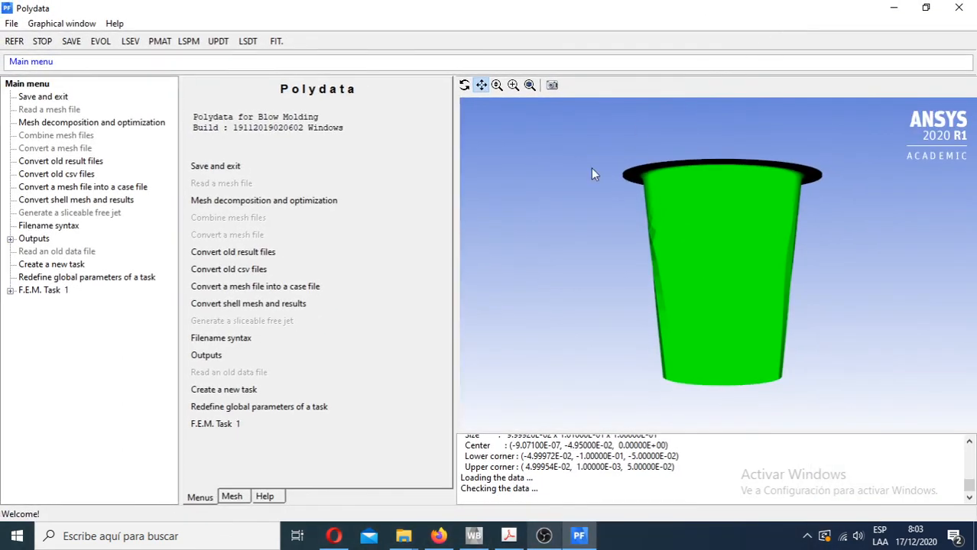
- Check the penetration accuracy of the film's Mold 1 contact in the refined-mesh setup without changing it, and quit Polydata
{"action": "left_click", "coordinate": [208, 429]}
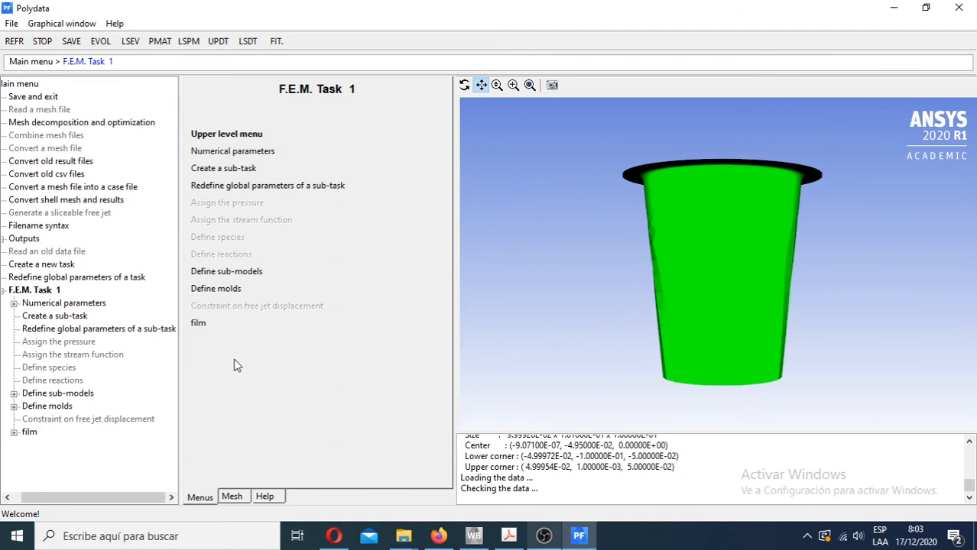
{"action": "left_click", "coordinate": [207, 327]}
{"action": "left_click", "coordinate": [220, 265]}
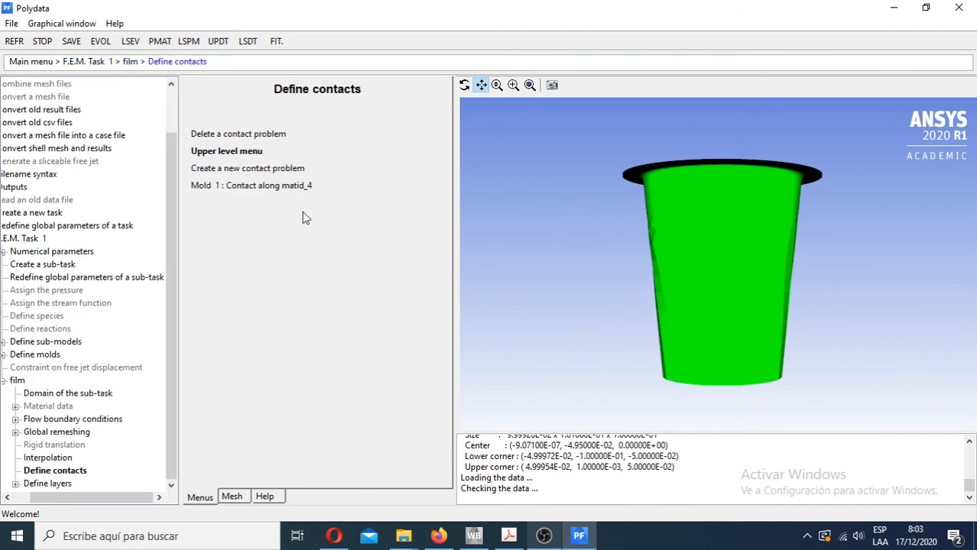
{"action": "left_click", "coordinate": [290, 190]}
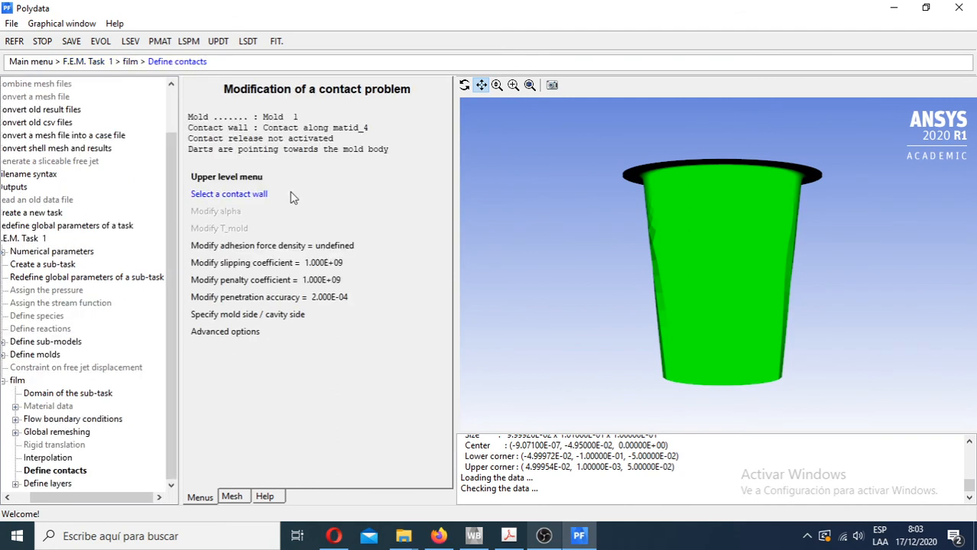
{"action": "left_click", "coordinate": [342, 301]}
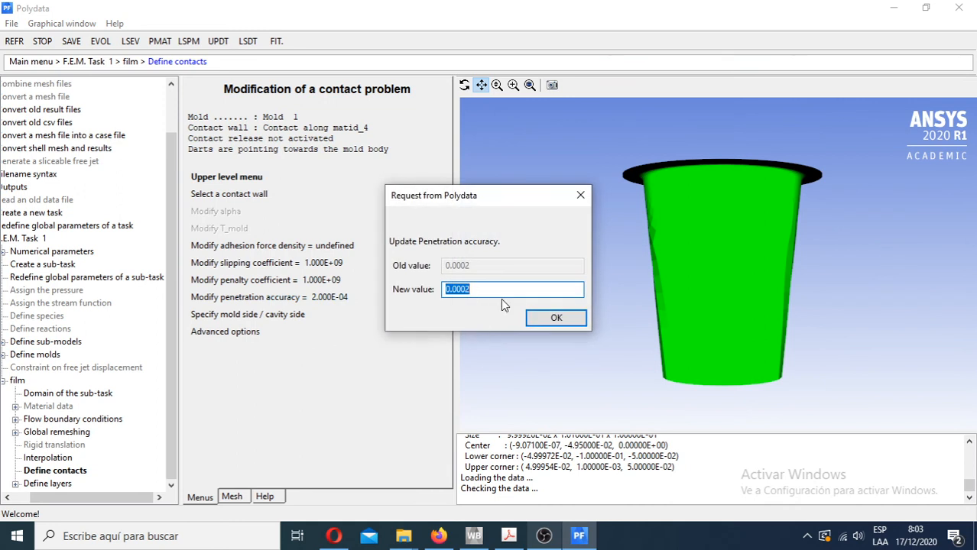
{"action": "left_click", "coordinate": [556, 318]}
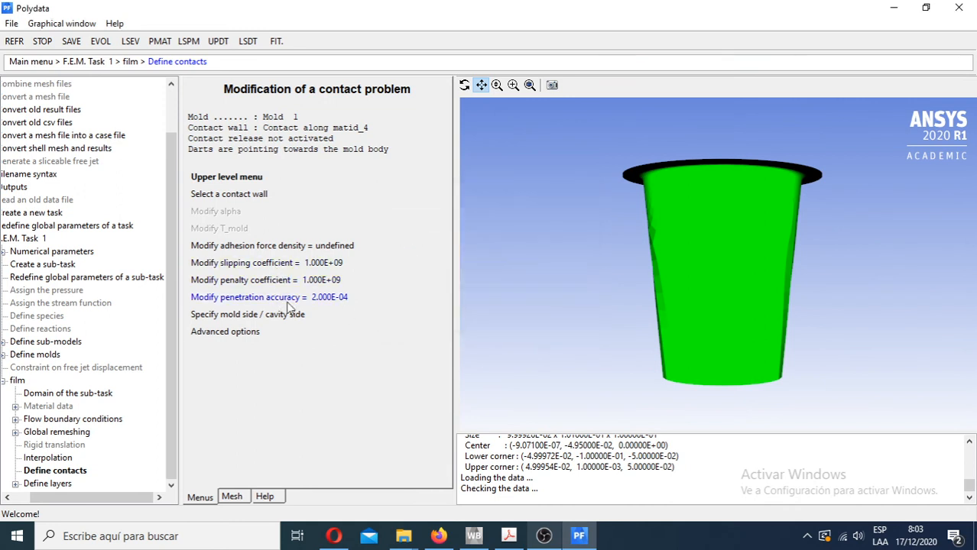
{"action": "left_click", "coordinate": [960, 9]}
{"action": "left_click", "coordinate": [534, 269]}
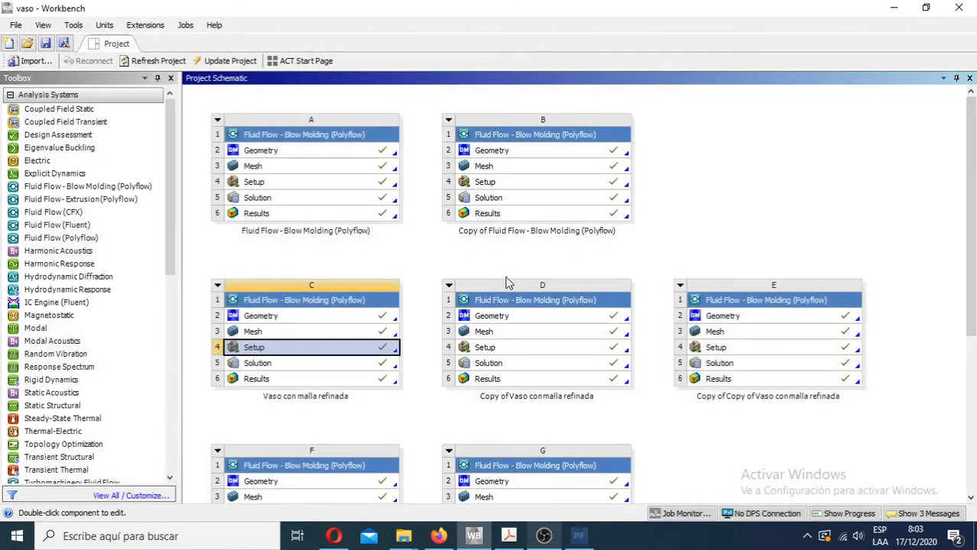
- Open the results of system A in CFD-Post again
{"action": "double_click", "coordinate": [324, 217]}
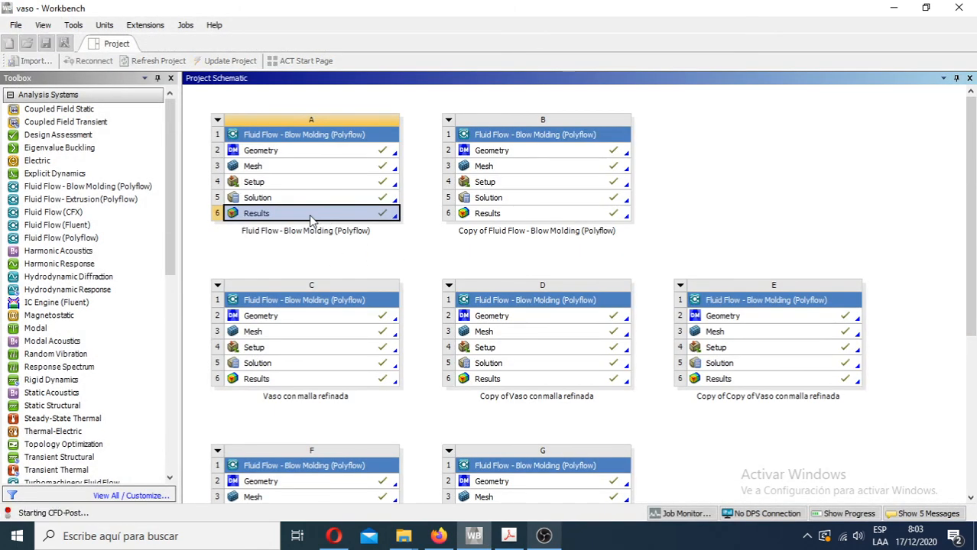
{"action": "left_click", "coordinate": [330, 378]}
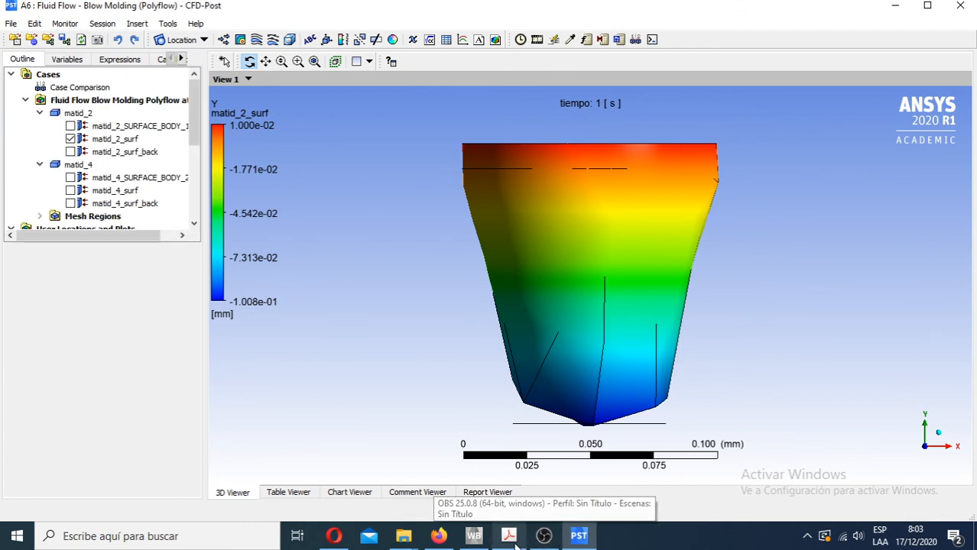
- Open the results of system C, Vaso con malla refinada, and arrange its CFD-Post window side by side with system A's
{"action": "left_click", "coordinate": [474, 536]}
{"action": "double_click", "coordinate": [304, 381]}
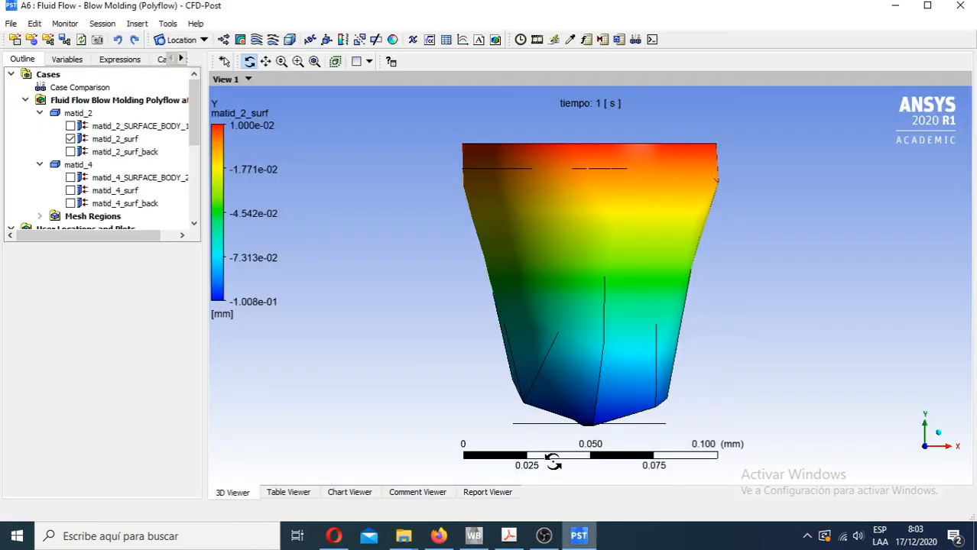
{"action": "double_click", "coordinate": [524, 6]}
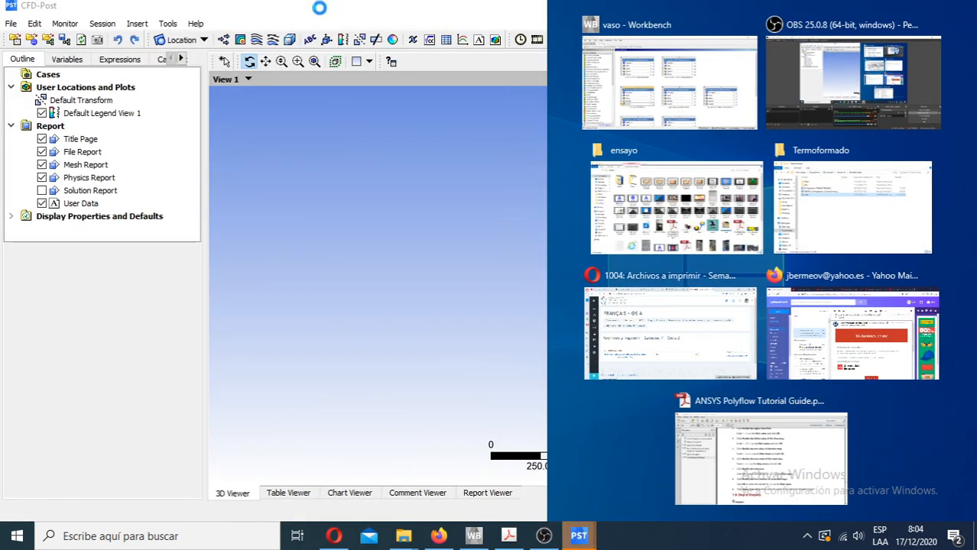
{"action": "left_click_drag", "start_coordinate": [311, 9], "coordinate": [630, 94]}
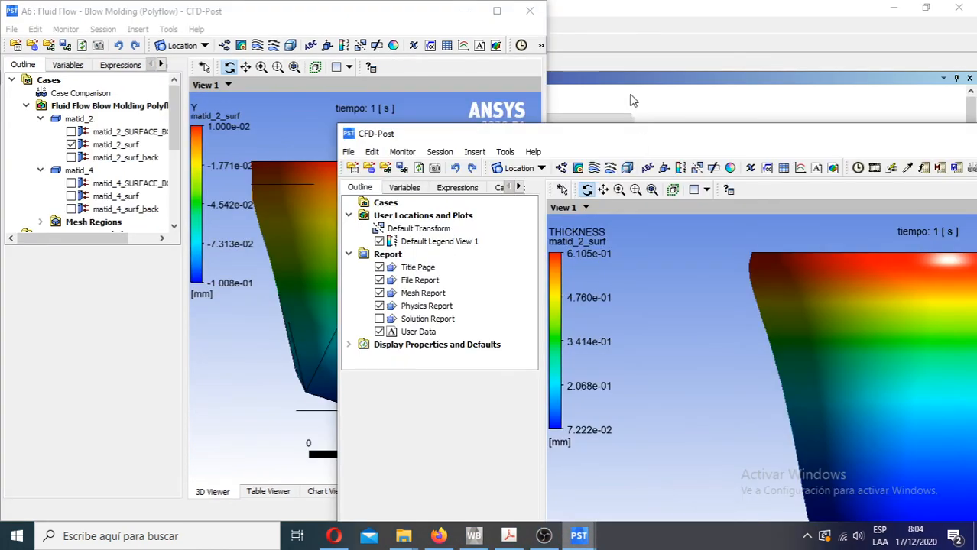
{"action": "left_click_drag", "start_coordinate": [688, 138], "coordinate": [976, 109]}
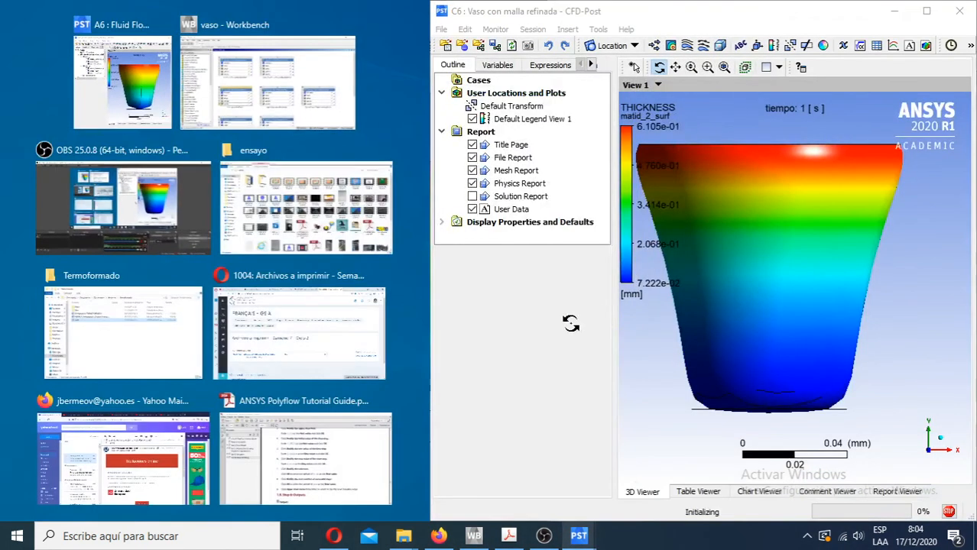
{"action": "left_click", "coordinate": [150, 79]}
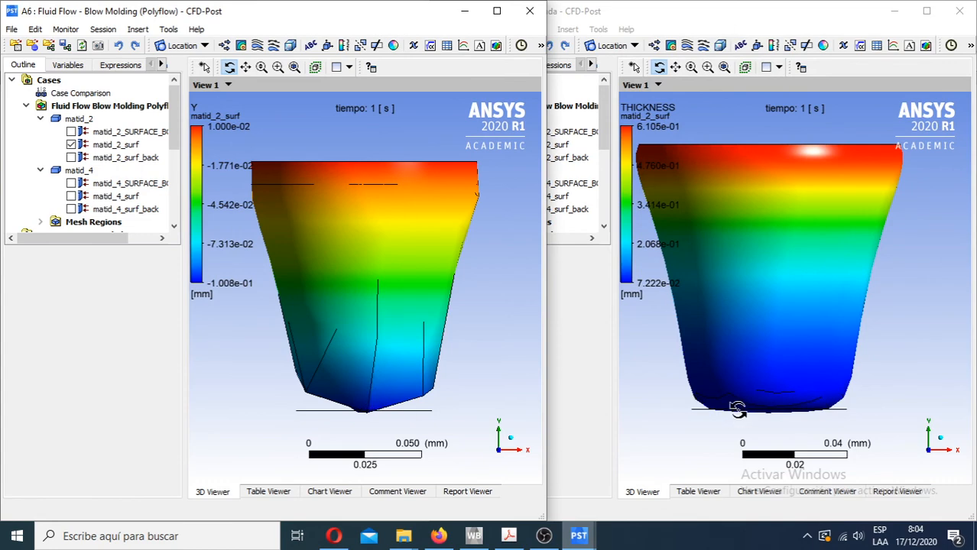
- Compare the formed cup shape of system A with the refined-mesh cup of system C in the adjacent windows
{"action": "middle_click_drag", "start_coordinate": [774, 370], "coordinate": [823, 372]}
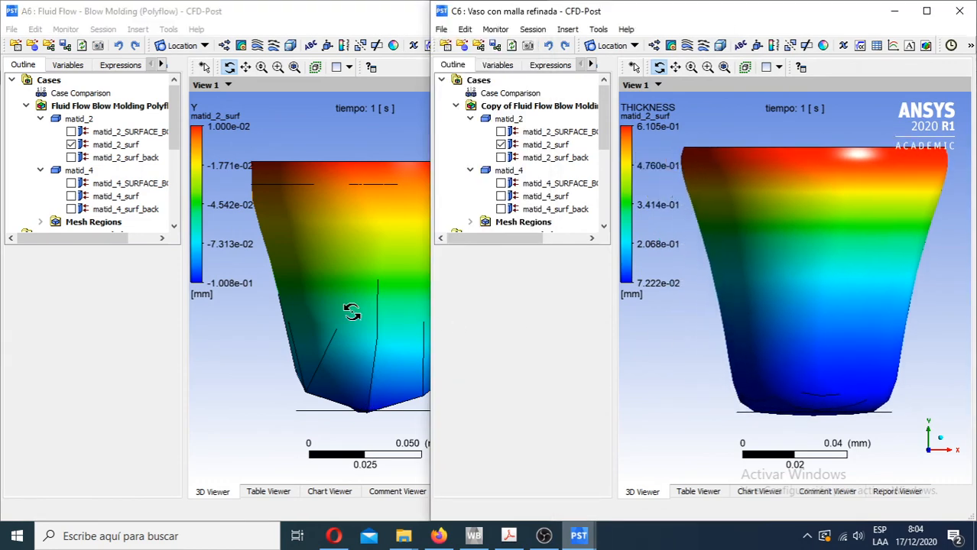
{"action": "left_click", "coordinate": [171, 337]}
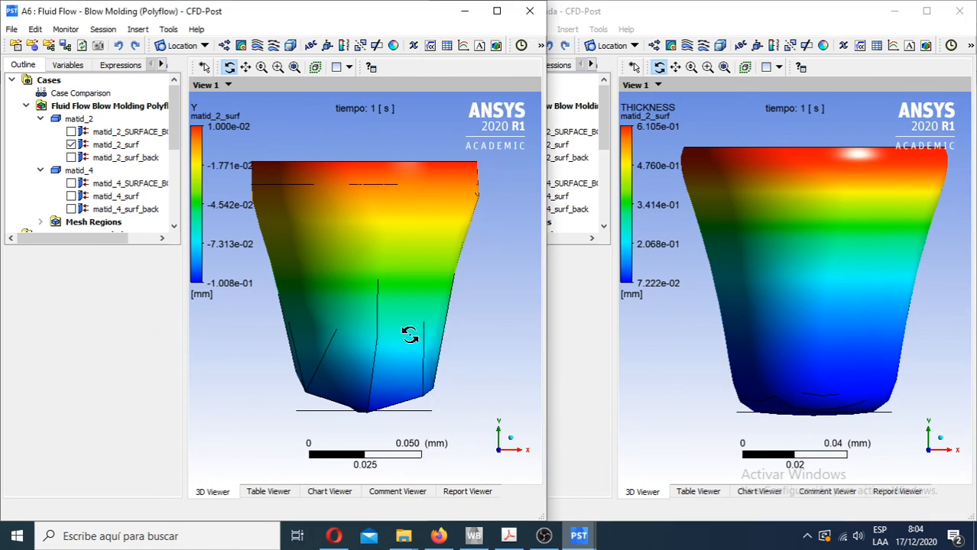
{"action": "middle_click_drag", "start_coordinate": [359, 329], "coordinate": [387, 340]}
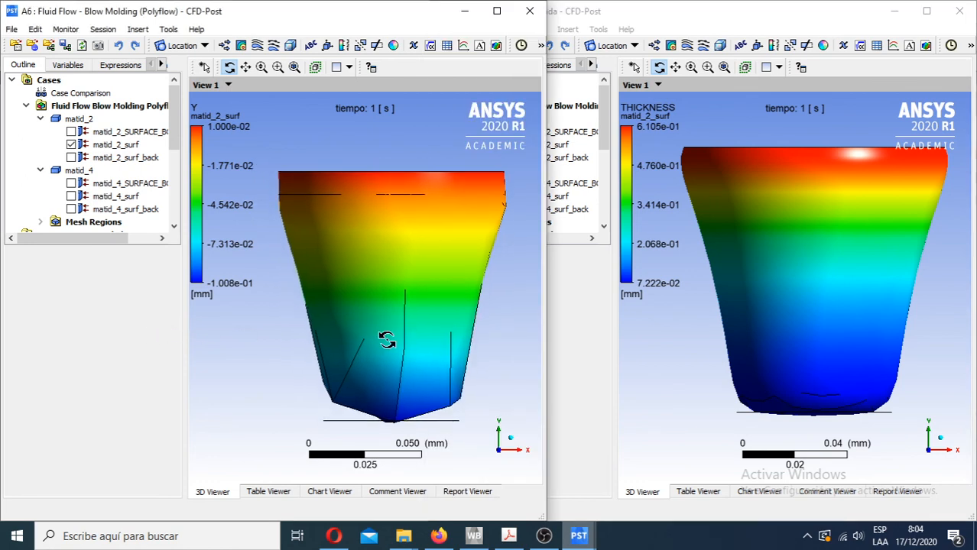
{"action": "left_click", "coordinate": [796, 320]}
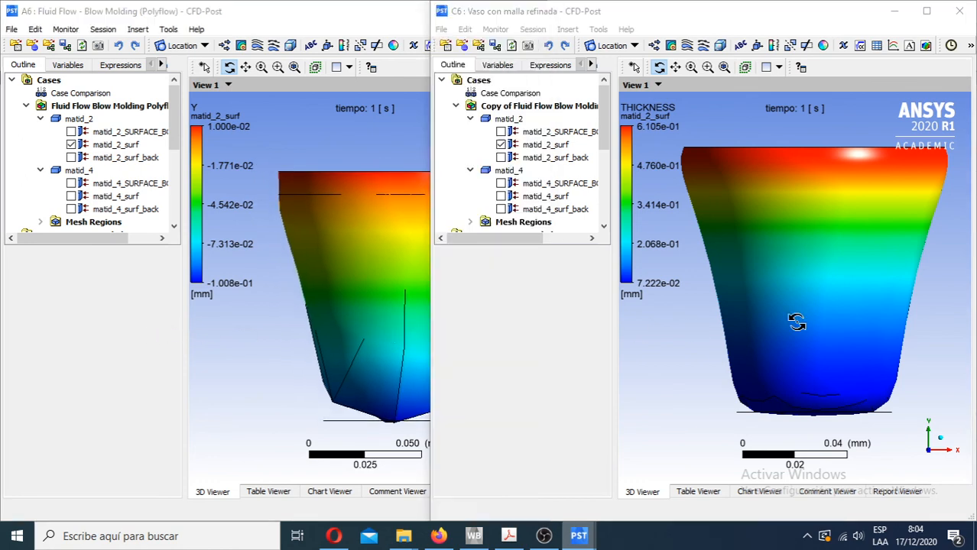
{"action": "scroll", "coordinate": [795, 321], "scroll_direction": "down", "scroll_amount": 1}
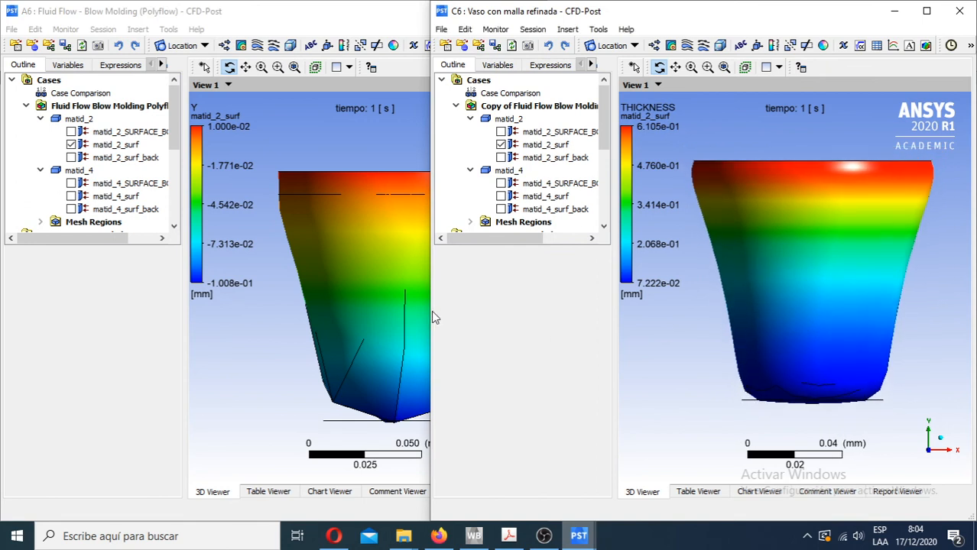
{"action": "left_click_drag", "start_coordinate": [431, 312], "coordinate": [441, 312]}
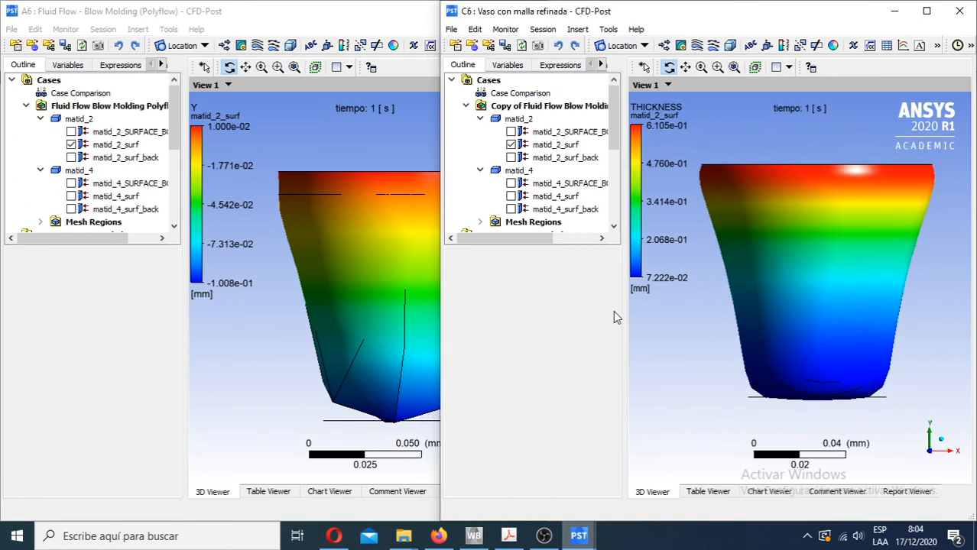
{"action": "left_click", "coordinate": [182, 335]}
{"action": "left_click_drag", "start_coordinate": [131, 339], "coordinate": [94, 340]}
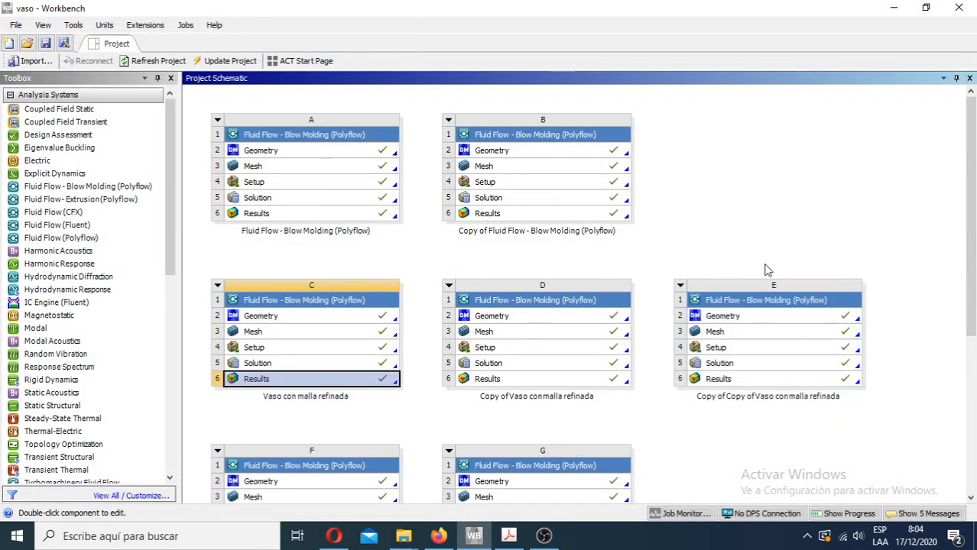
- Open the results of system E in a maximized CFD-Post window and show the matid_4_surf mold surface
{"action": "double_click", "coordinate": [743, 380]}
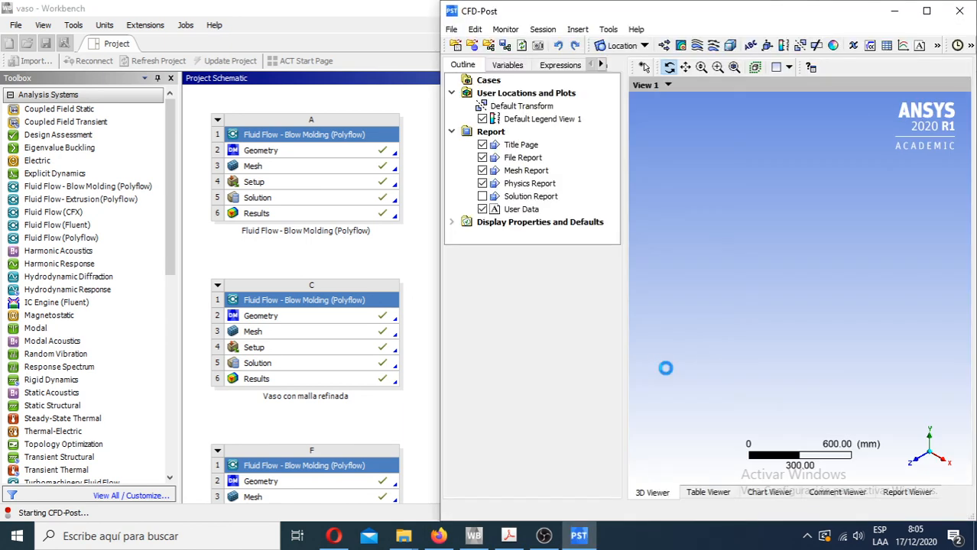
{"action": "left_click", "coordinate": [930, 13]}
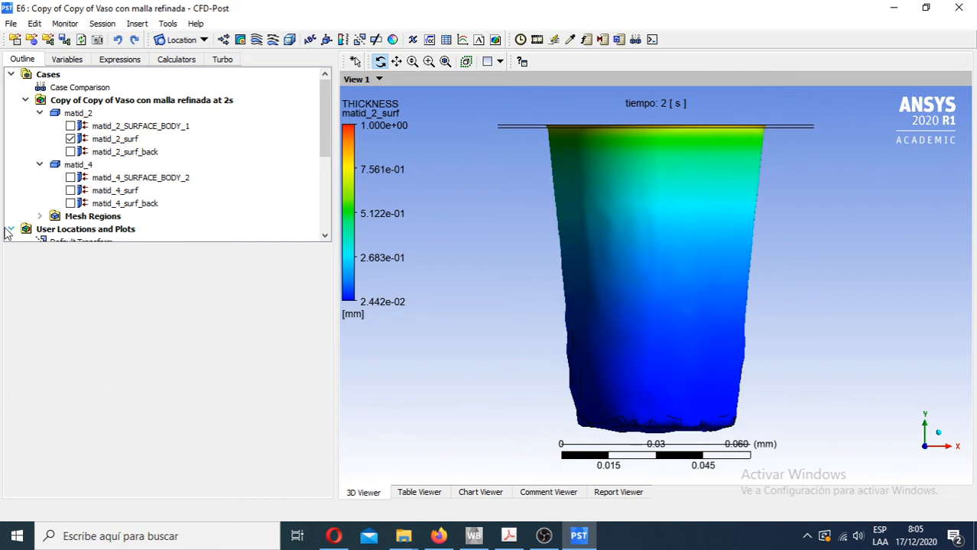
{"action": "left_click", "coordinate": [70, 191]}
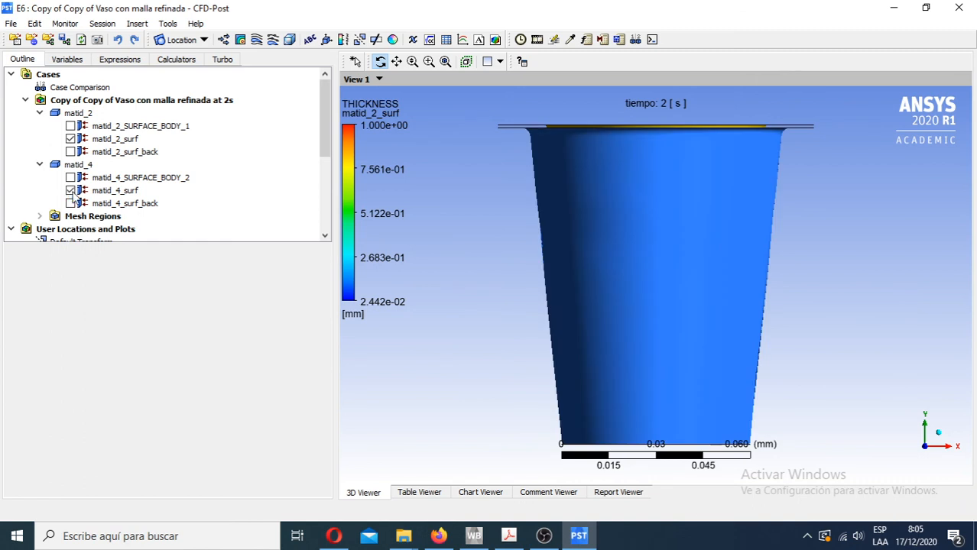
- Set the transparency of matid_4_surf to 0.1 and apply it
{"action": "left_click", "coordinate": [113, 191]}
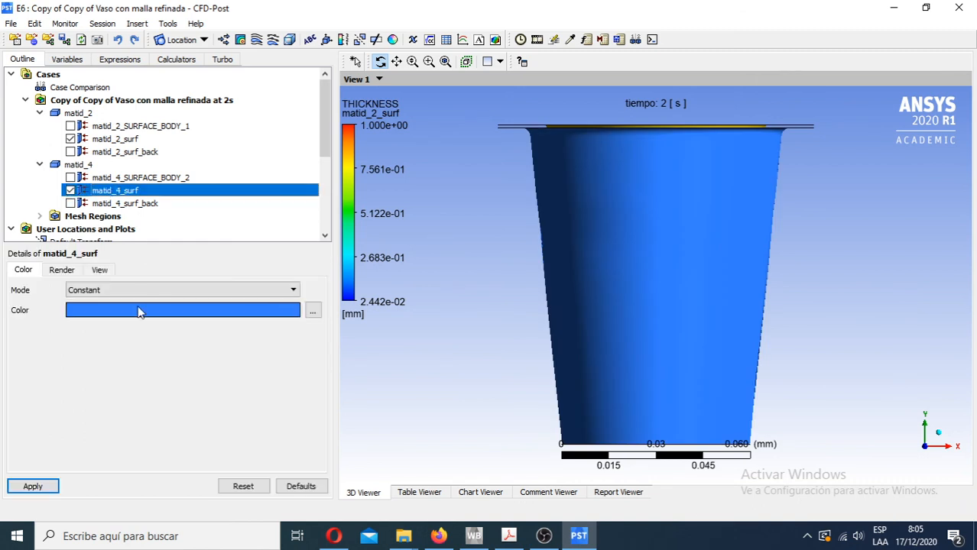
{"action": "left_click", "coordinate": [62, 269]}
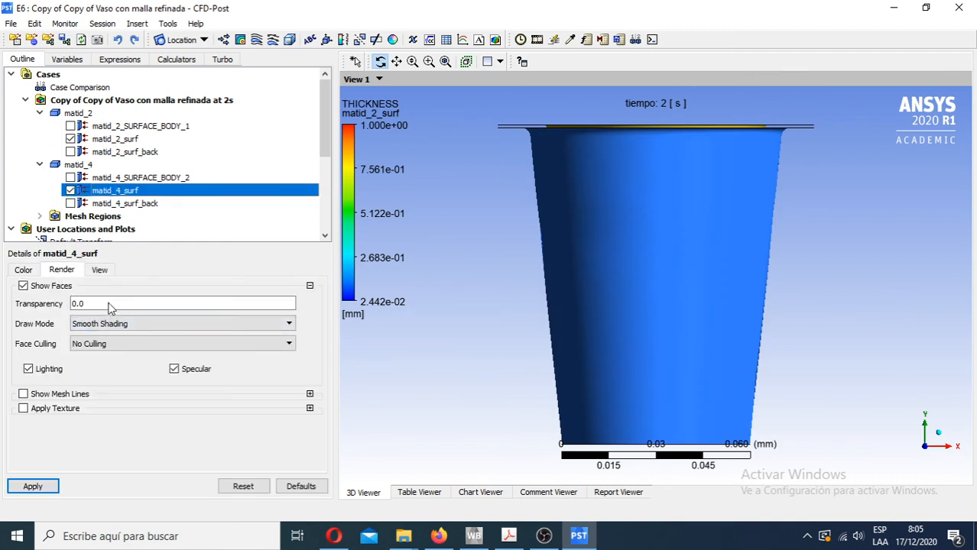
{"action": "double_click", "coordinate": [108, 304]}
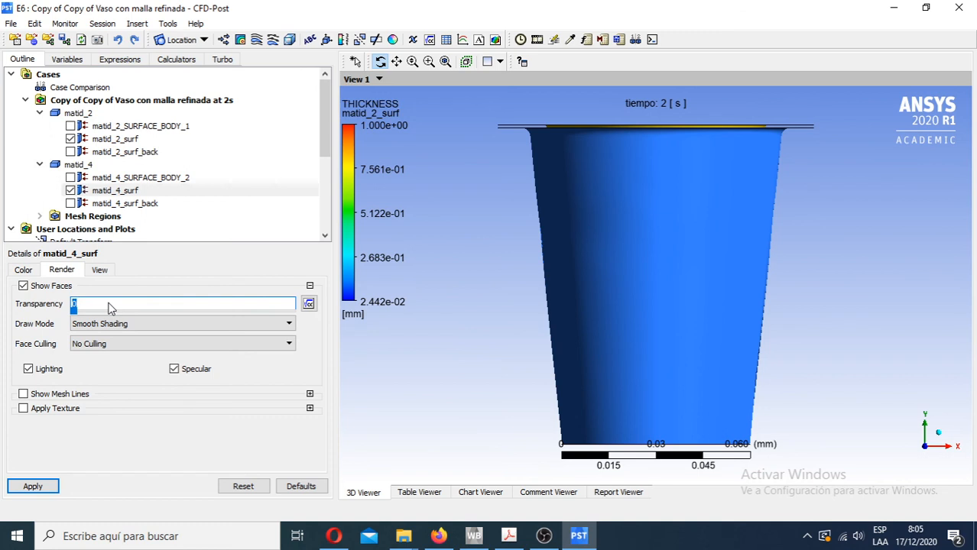
{"action": "type", "text": ".9"}
{"action": "type", "text": "1"}
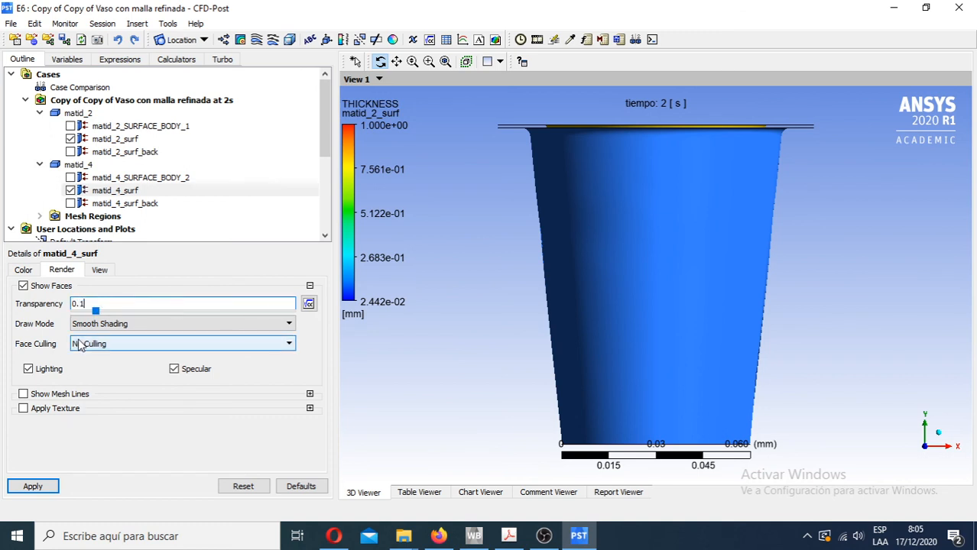
{"action": "left_click", "coordinate": [35, 484]}
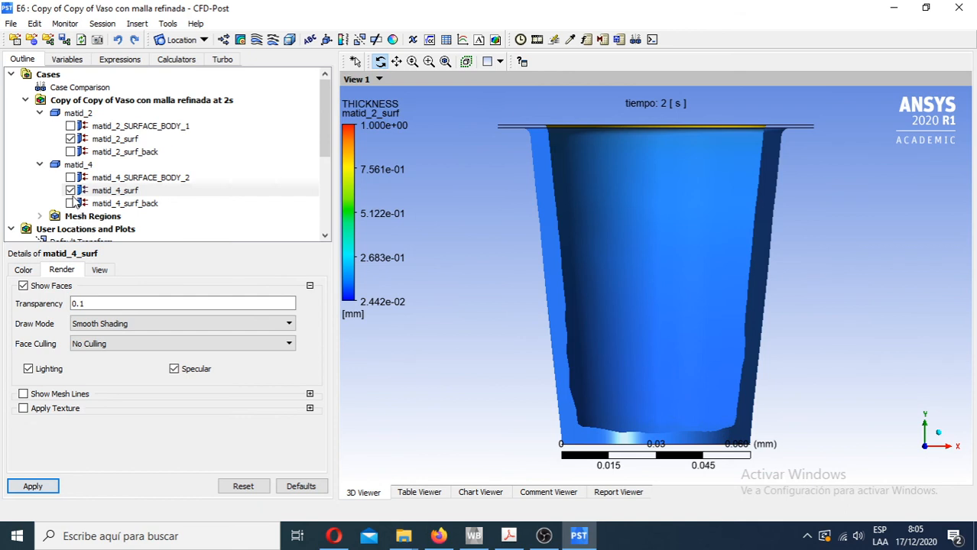
- Hide matid_4_surf, play the timestep animation of the film's forming from timestep 1, and close the animation settings
{"action": "left_click", "coordinate": [75, 192]}
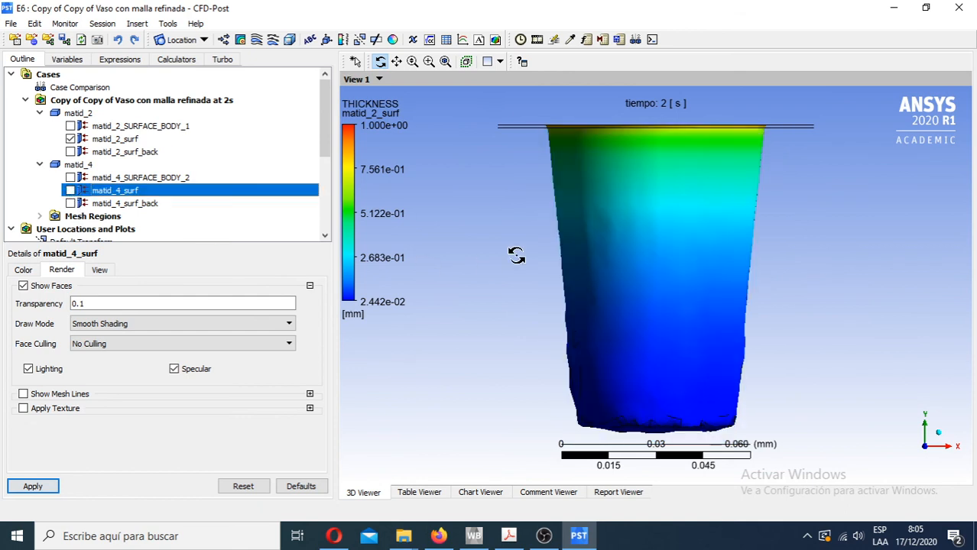
{"action": "left_click", "coordinate": [536, 39]}
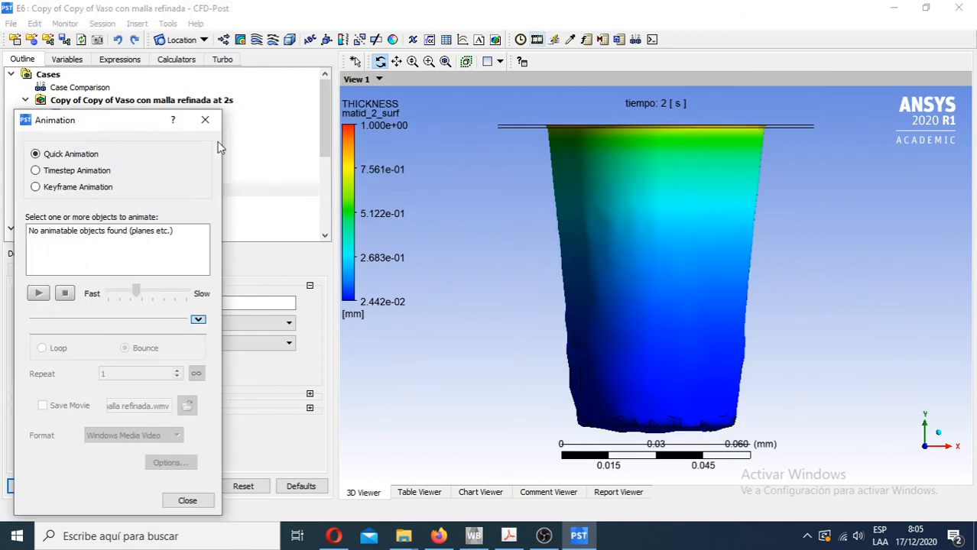
{"action": "left_click", "coordinate": [54, 171]}
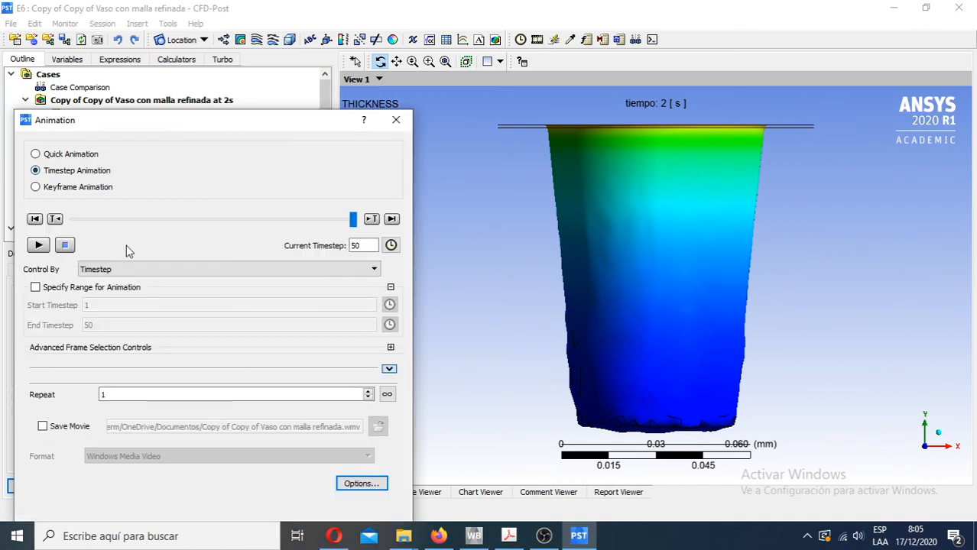
{"action": "left_click_drag", "start_coordinate": [355, 221], "coordinate": [72, 236]}
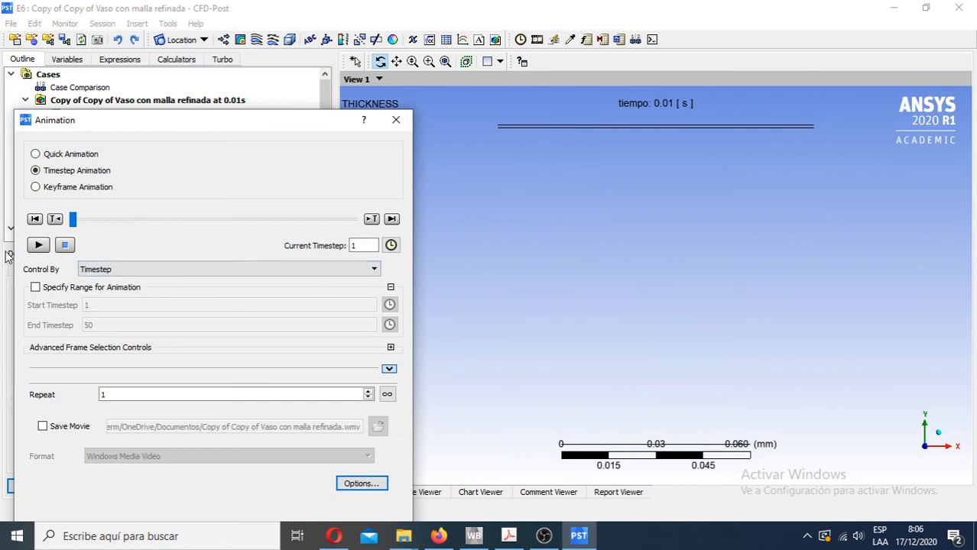
{"action": "left_click", "coordinate": [39, 246]}
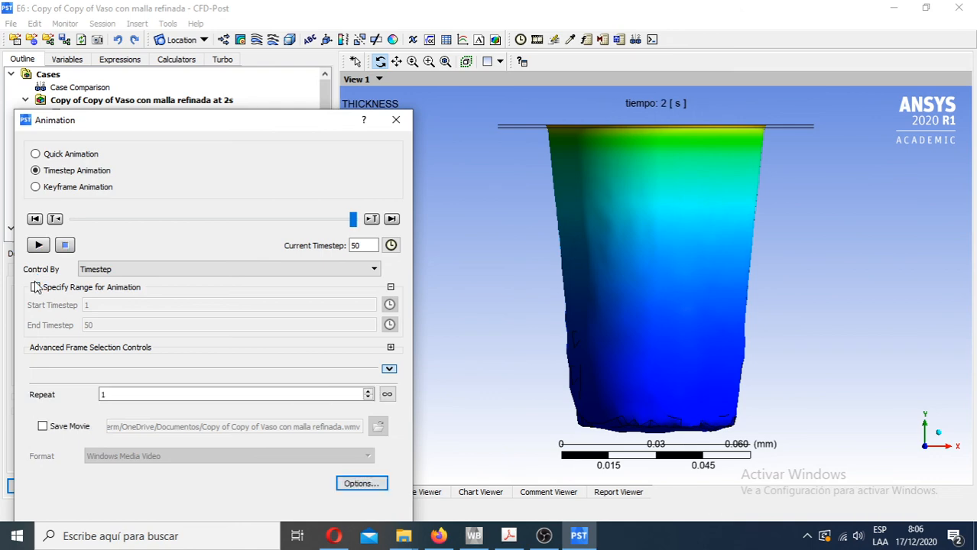
{"action": "left_click", "coordinate": [396, 120]}
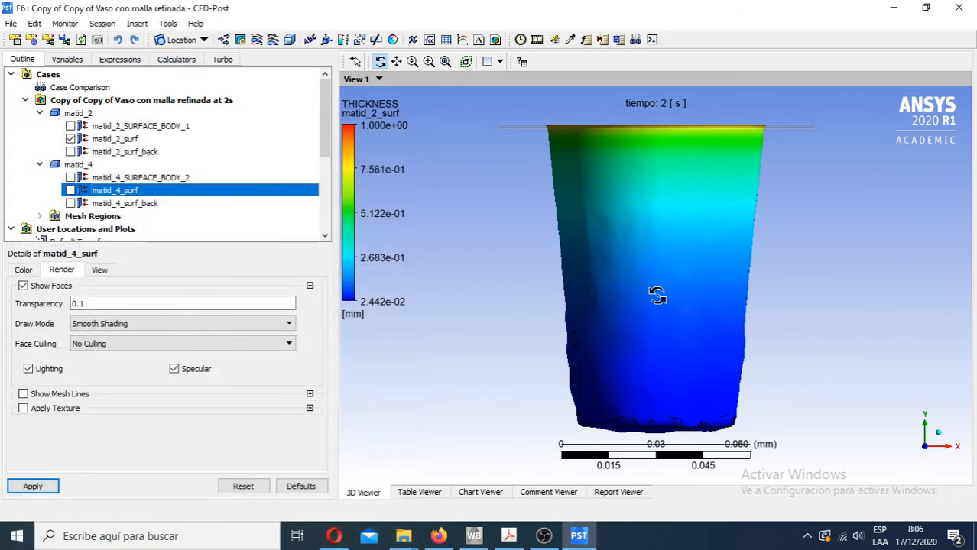
- Examine the walls and base of system E's formed cup up close, from oblique angles, and in front view
{"action": "left_click_drag", "start_coordinate": [654, 291], "coordinate": [599, 329]}
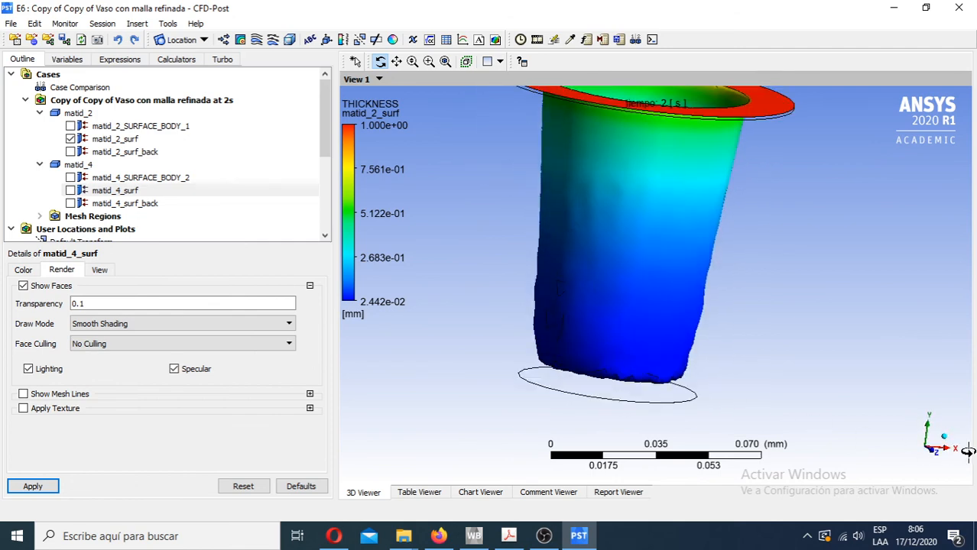
{"action": "left_click", "coordinate": [934, 454]}
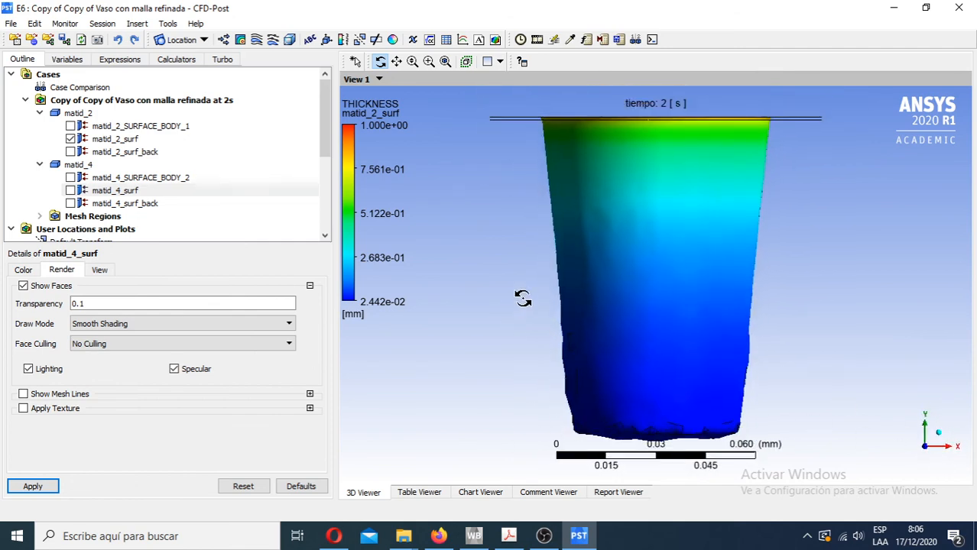
{"action": "right_click_drag", "start_coordinate": [525, 288], "coordinate": [795, 459]}
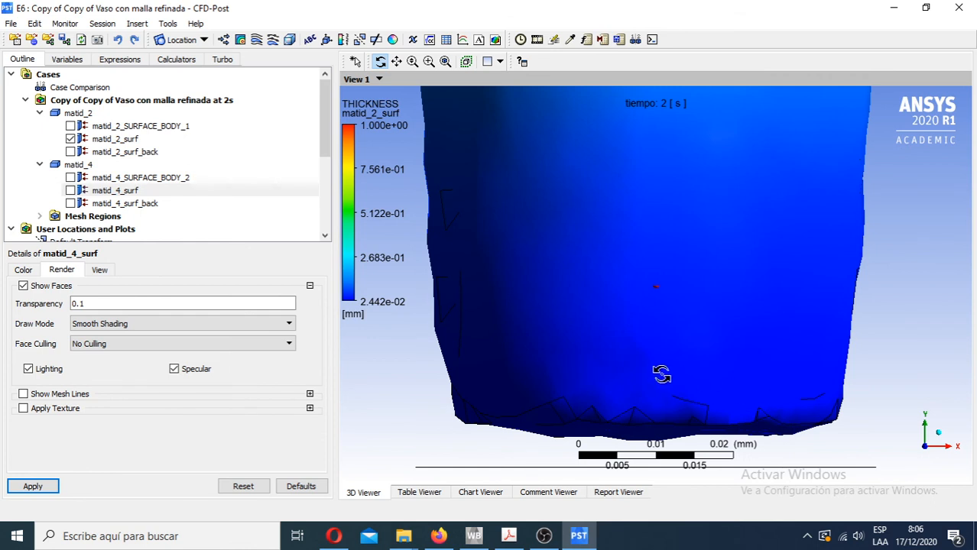
{"action": "left_click_drag", "start_coordinate": [660, 372], "coordinate": [613, 287]}
{"action": "scroll", "coordinate": [463, 258], "scroll_direction": "down", "scroll_amount": 4}
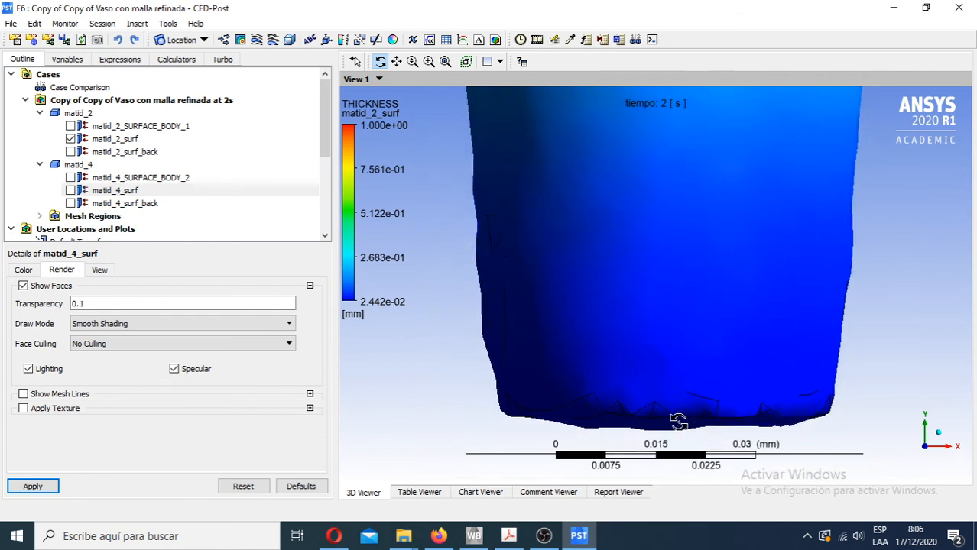
{"action": "scroll", "coordinate": [769, 422], "scroll_direction": "down", "scroll_amount": 2}
{"action": "scroll", "coordinate": [694, 382], "scroll_direction": "down", "scroll_amount": 4}
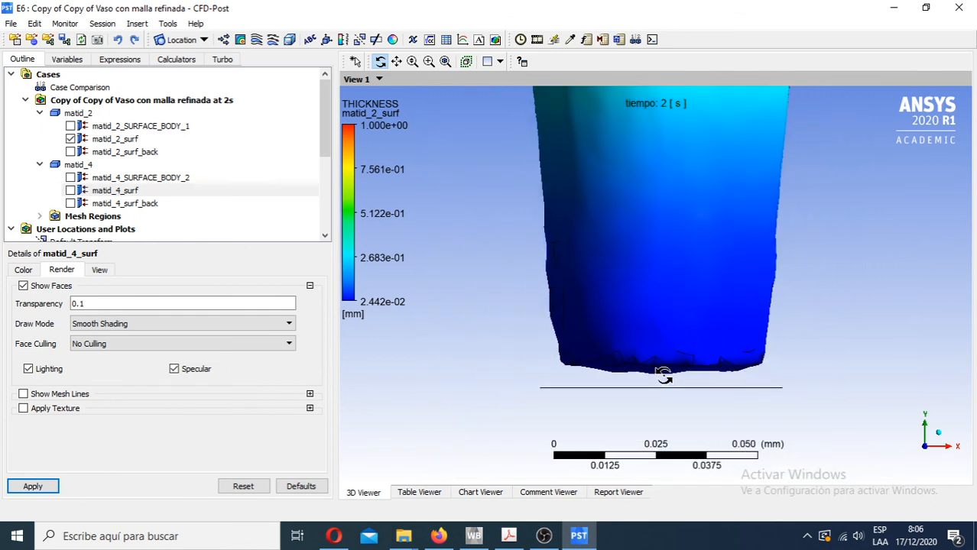
{"action": "mouse_move", "coordinate": [653, 302]}
{"action": "left_mouse_down"}
{"action": "mouse_move", "coordinate": [630, 360]}
{"action": "mouse_move", "coordinate": [629, 316]}
{"action": "left_mouse_up"}
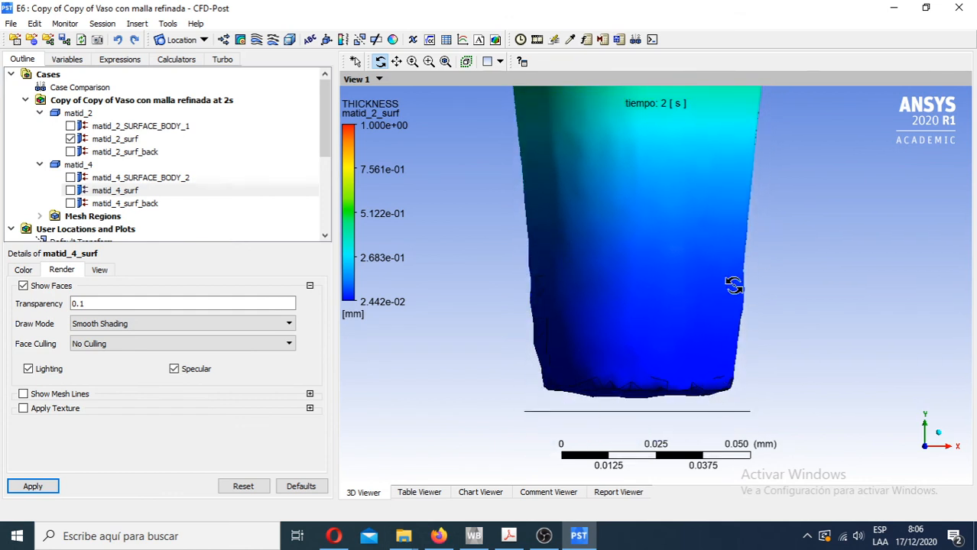
{"action": "left_click_drag", "start_coordinate": [733, 285], "coordinate": [516, 273]}
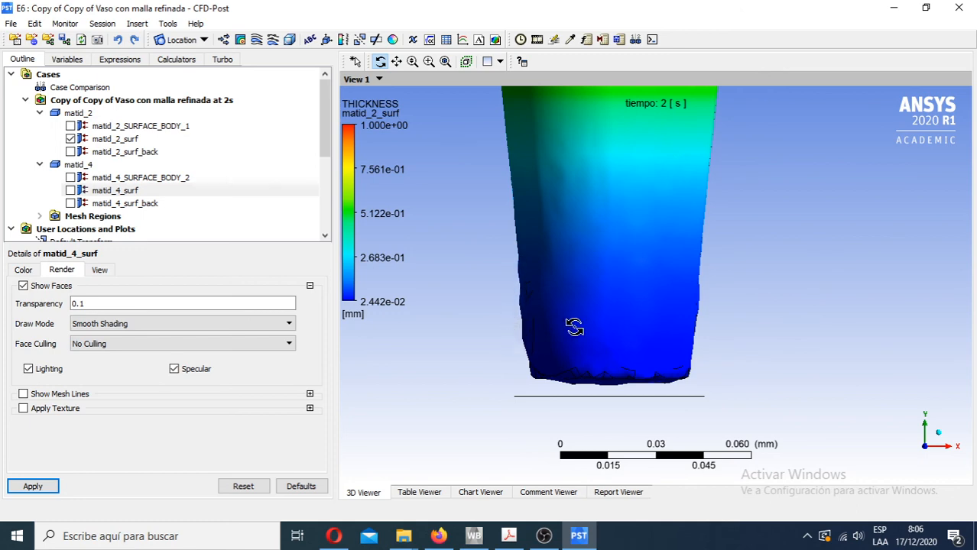
{"action": "left_click_drag", "start_coordinate": [574, 327], "coordinate": [706, 286]}
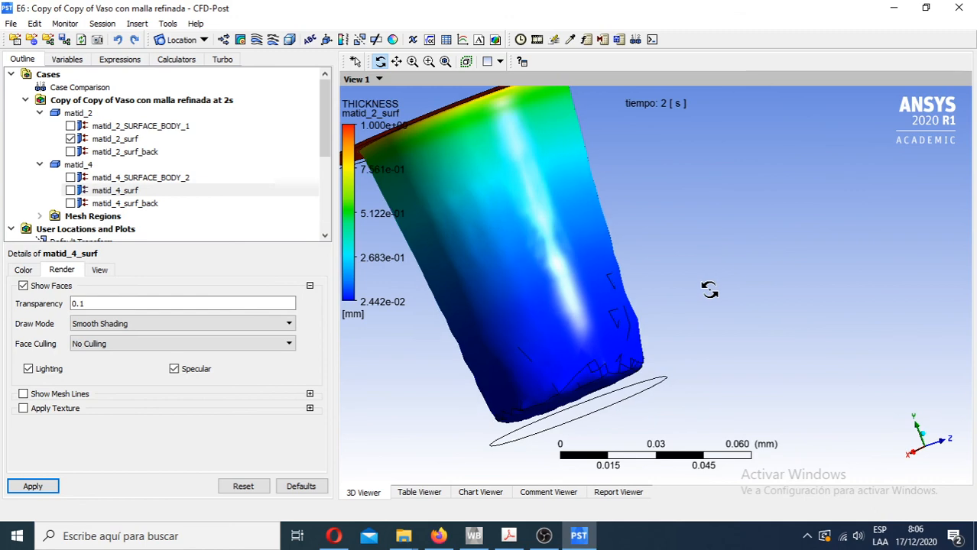
{"action": "left_click", "coordinate": [944, 440]}
{"action": "scroll", "coordinate": [676, 334], "scroll_direction": "down", "scroll_amount": 1}
{"action": "right_click_drag", "start_coordinate": [686, 329], "coordinate": [593, 301]}
{"action": "scroll", "coordinate": [645, 342], "scroll_direction": "down", "scroll_amount": 1}
{"action": "scroll", "coordinate": [623, 314], "scroll_direction": "down", "scroll_amount": 1}
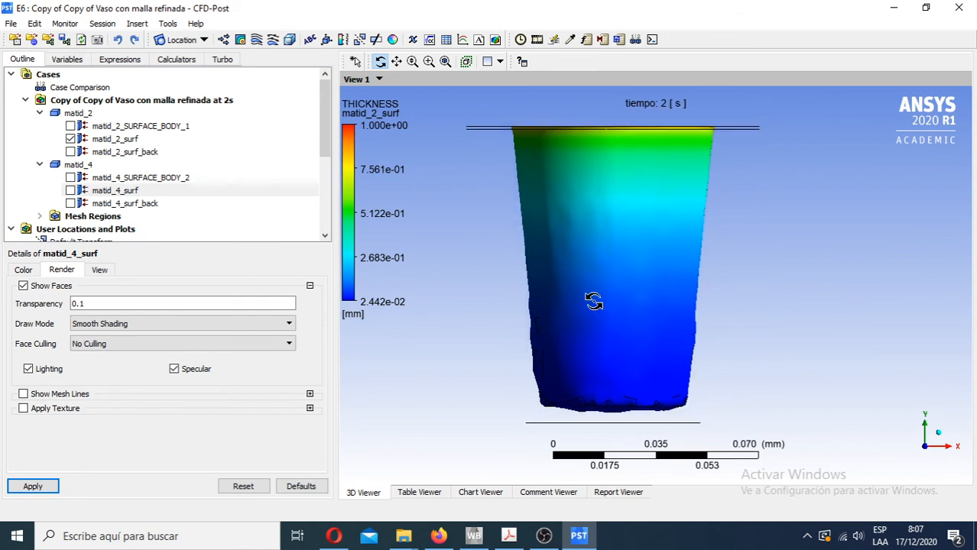